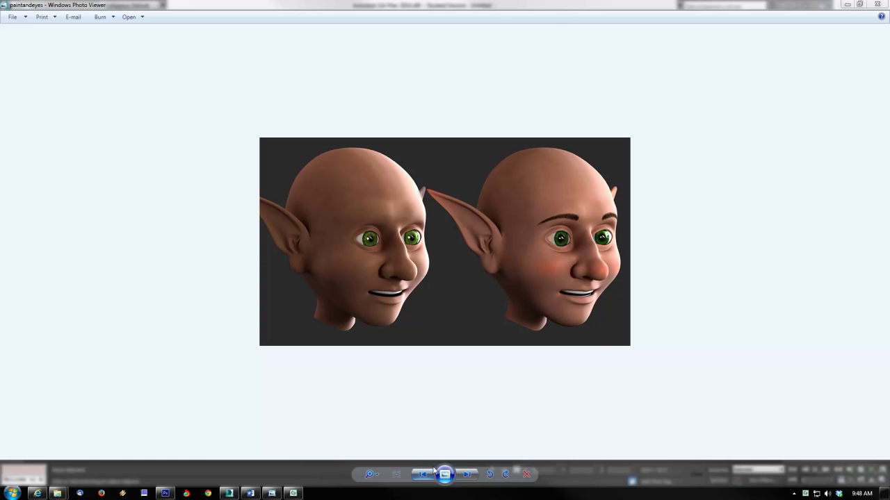
# Close the reference picture and the V-Ray messages window, and draw a sphere of about 25 radius at the Front view's origin.
pyautogui.click(877, 4)
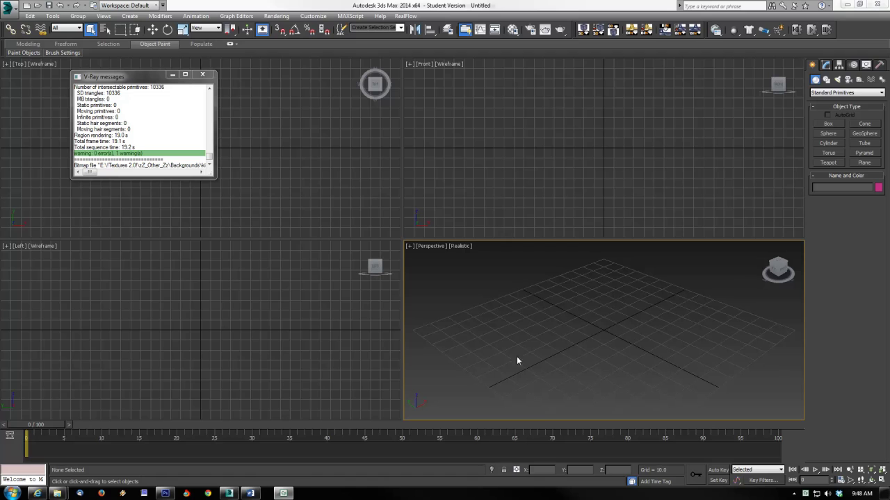
pyautogui.click(202, 75)
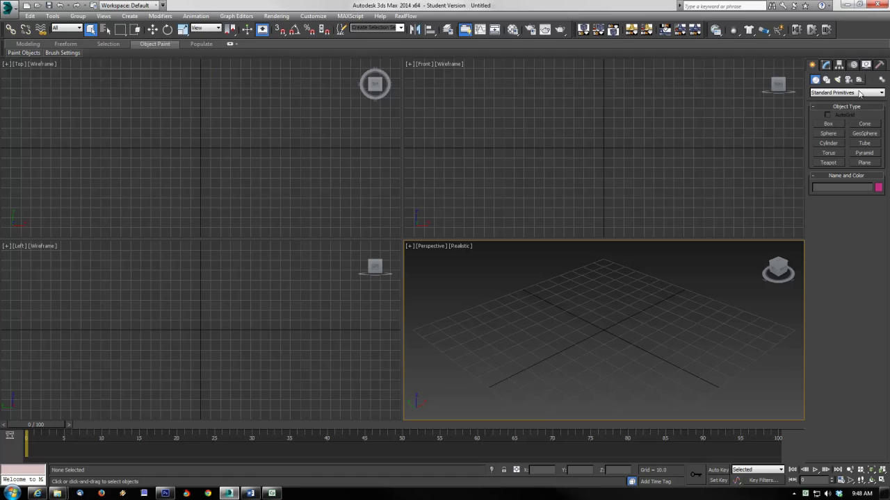
pyautogui.click(827, 134)
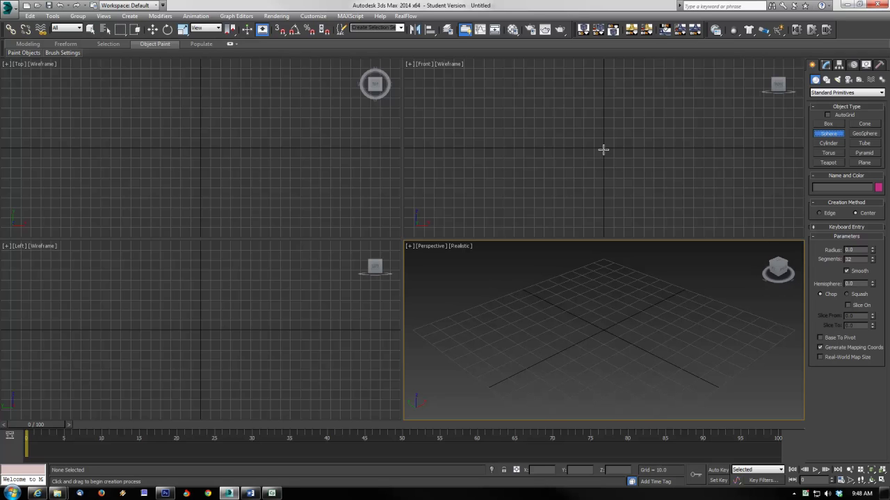
pyautogui.moveTo(603, 147); pyautogui.dragTo(617, 168)
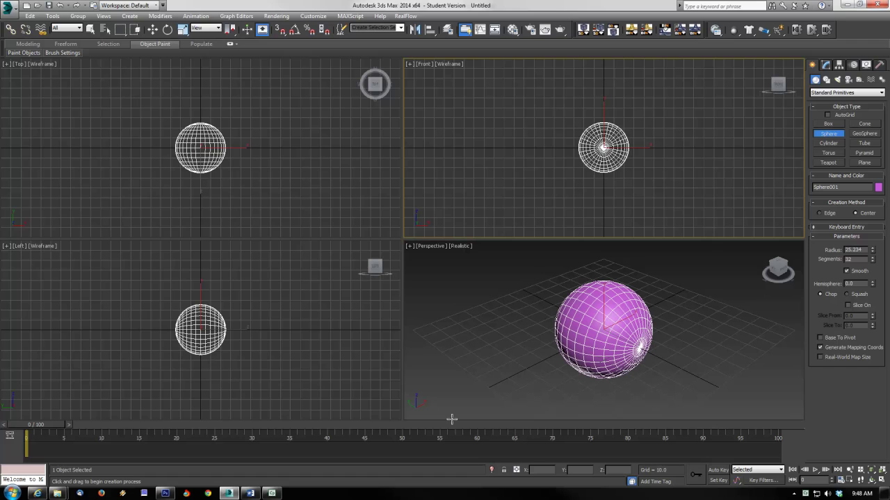
# Set the sphere's radius to 8.5.
pyautogui.click(152, 29)
pyautogui.click(826, 64)
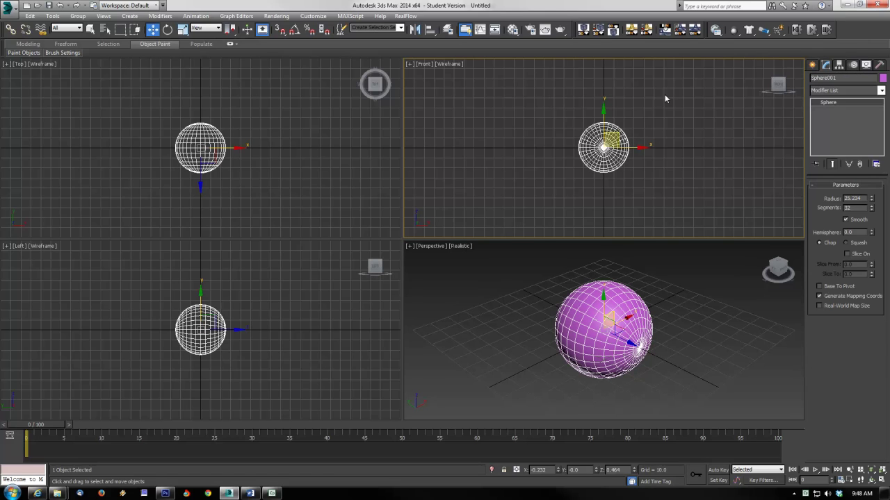
pyautogui.click(853, 198)
pyautogui.write('4.5')
pyautogui.press('Return')
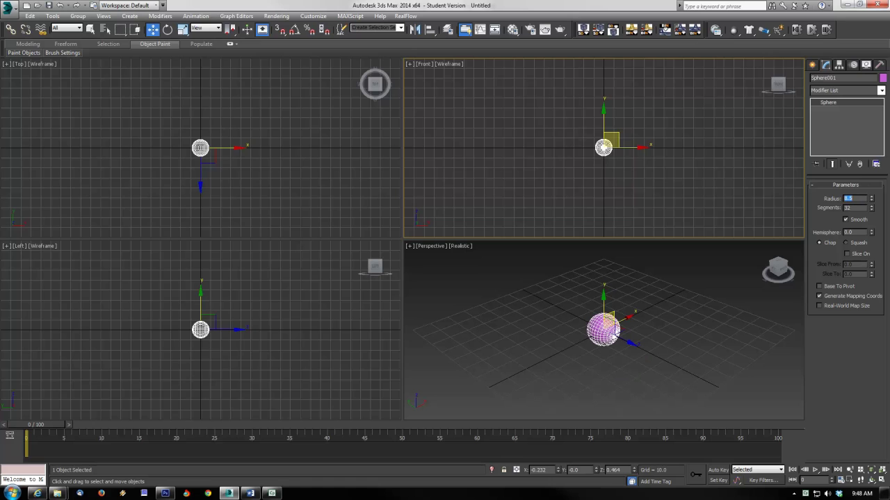
# Center the sphere on the world origin by resetting its X, Y and Z position to 0.0.
pyautogui.click(653, 371)
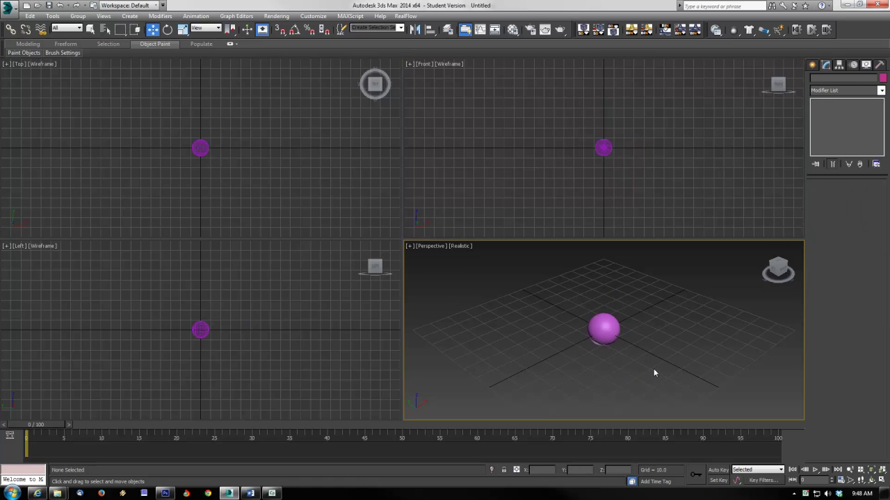
pyautogui.click(614, 341)
pyautogui.scroll(5, 642, 356)
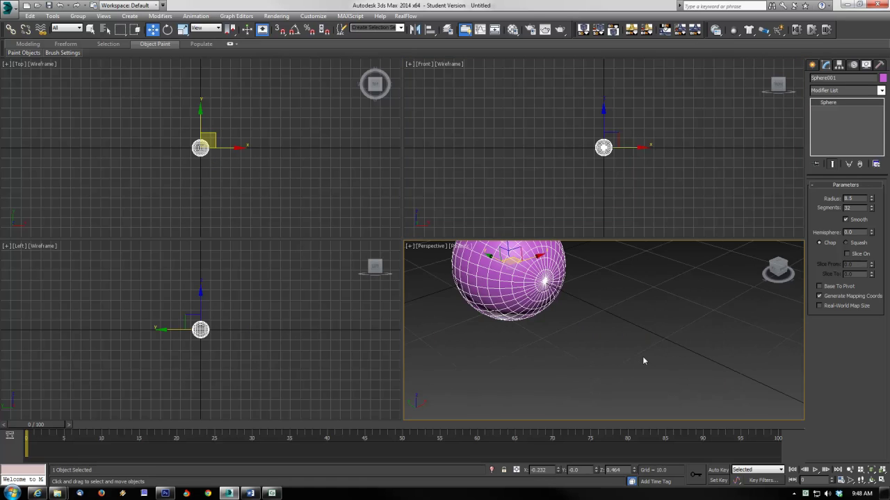
pyautogui.moveTo(642, 356); pyautogui.dragTo(682, 373, button='middle')
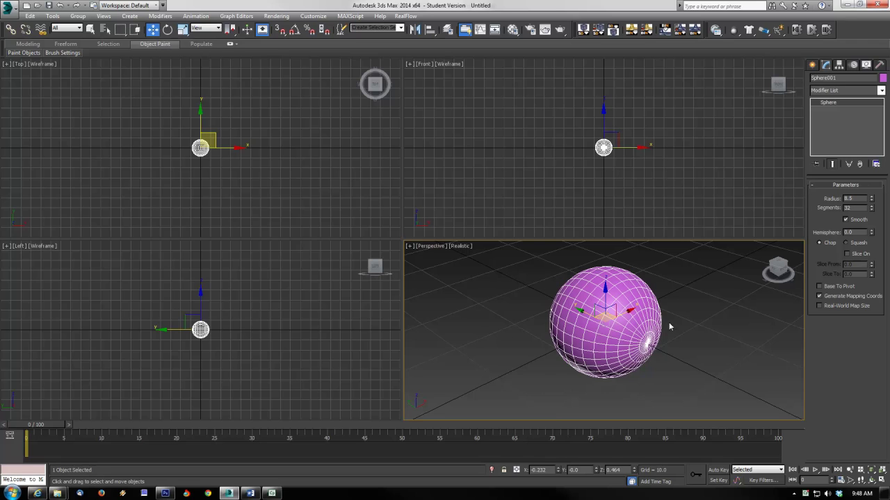
pyautogui.scroll(-3, 528, 299)
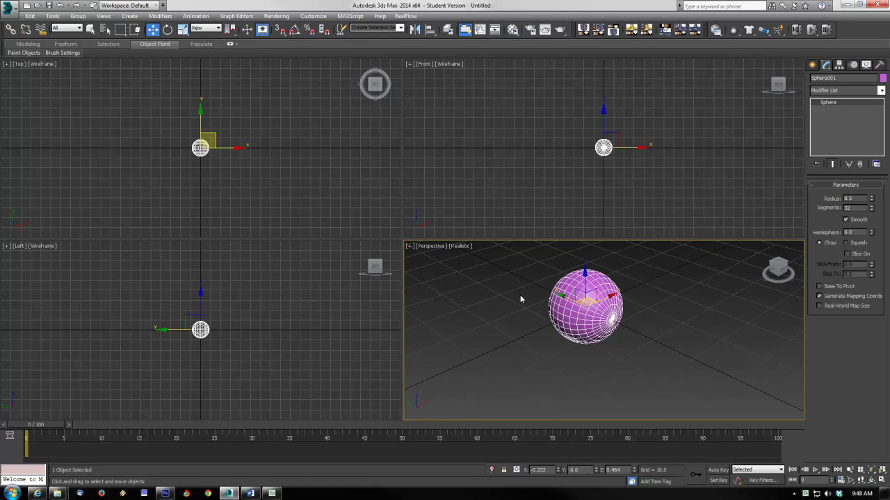
pyautogui.rightClick(558, 471)
pyautogui.rightClick(634, 471)
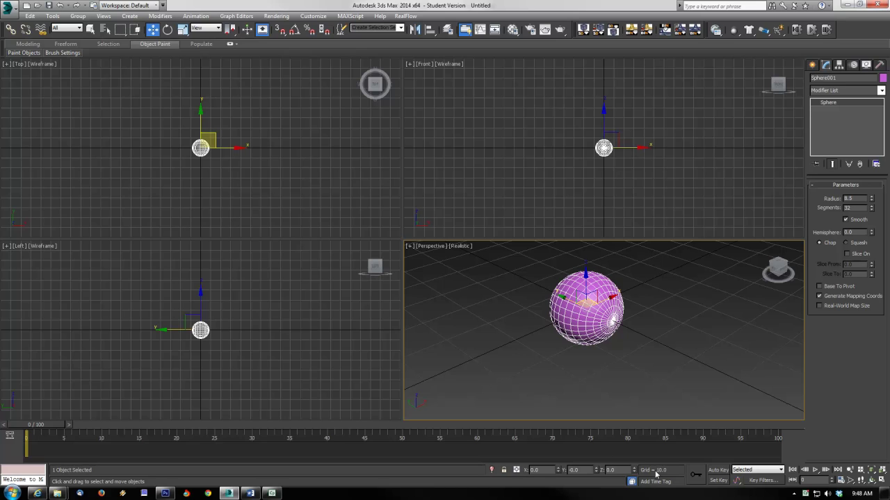
pyautogui.rightClick(559, 470)
# Turn on safe frames in the Perspective view and frame the sphere closely in the Perspective and Left views.
pyautogui.keyDown('alt'); pyautogui.moveTo(616, 336); pyautogui.dragTo(611, 357, button='middle'); pyautogui.keyUp('alt')
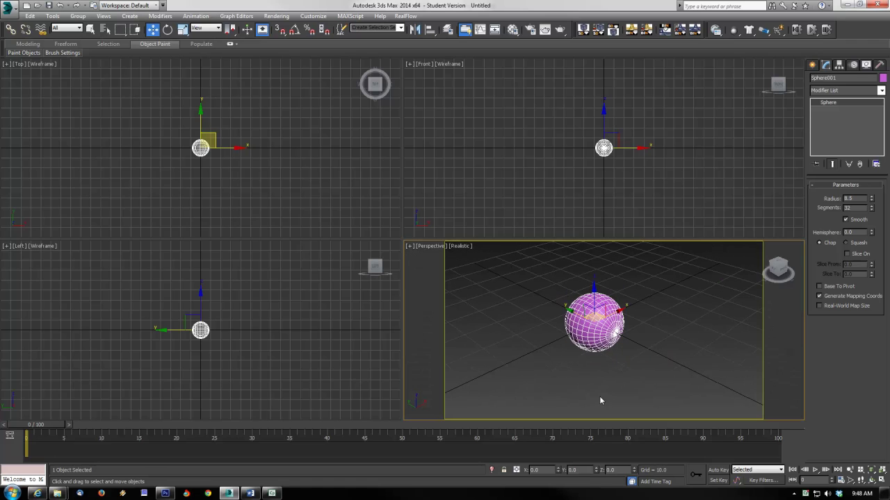
pyautogui.hotkey('shift', 'f')
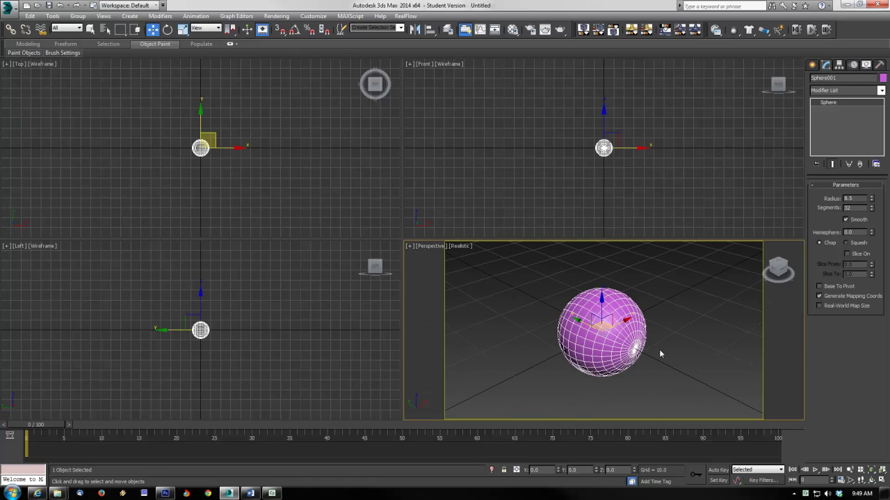
pyautogui.scroll(3, 660, 353)
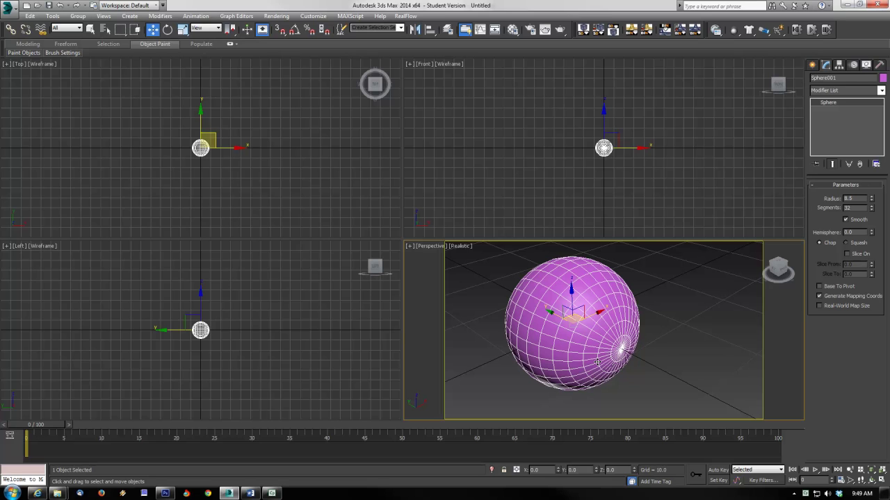
pyautogui.scroll(10, 218, 343)
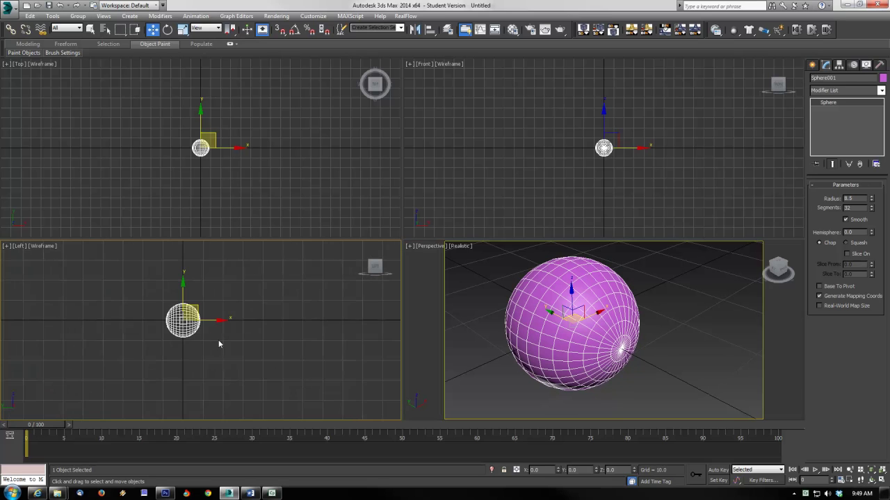
pyautogui.moveTo(257, 358); pyautogui.dragTo(246, 348, button='middle')
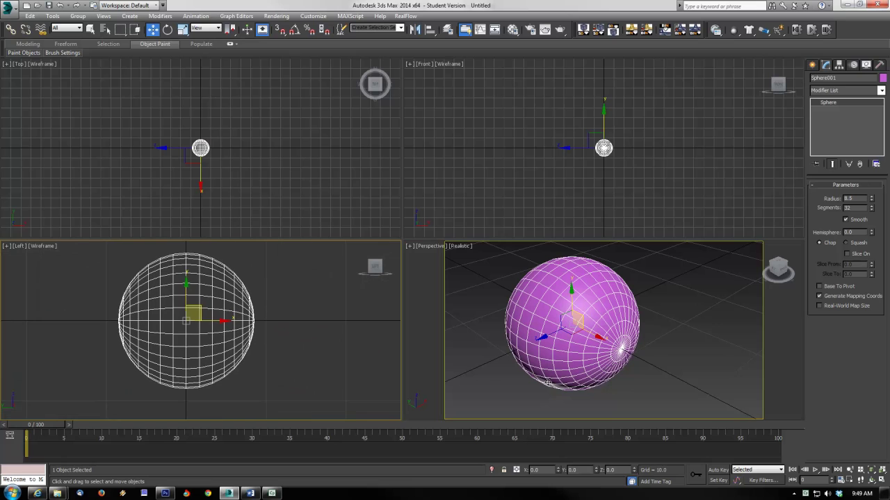
# Try converting the sphere to an Editable Poly, and undo the conversion.
pyautogui.rightClick(598, 337)
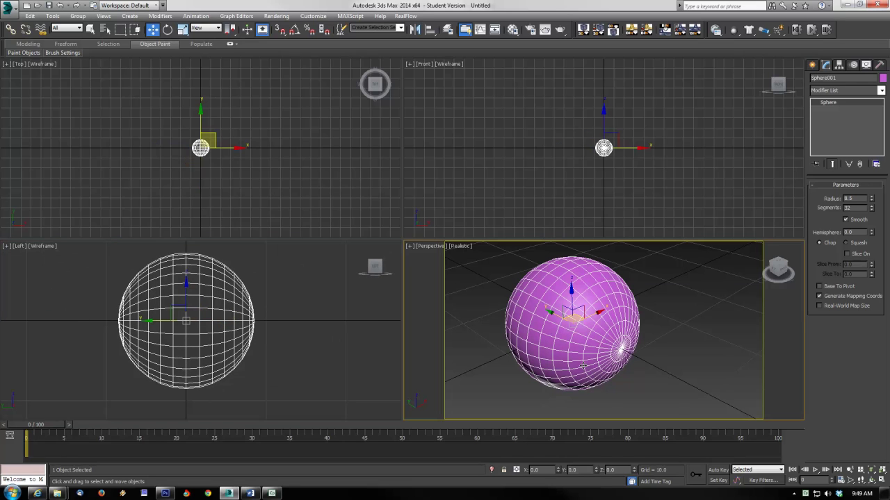
pyautogui.rightClick(584, 347)
pyautogui.moveTo(653, 436)
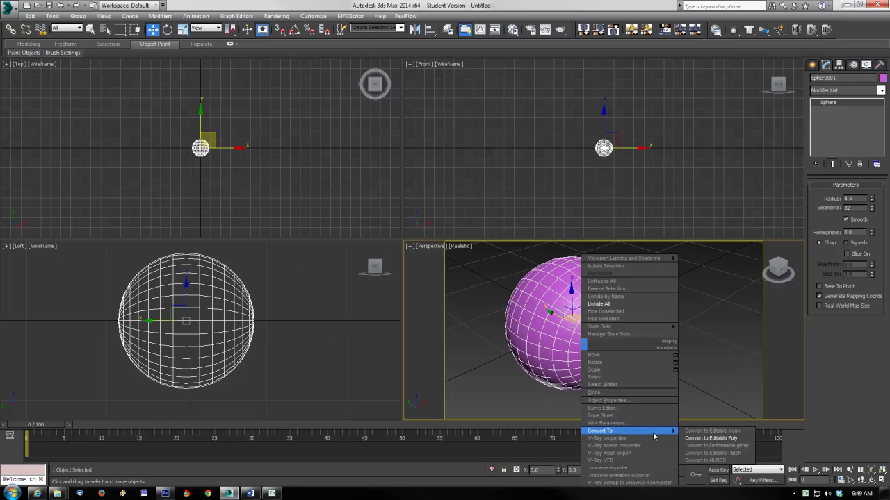
pyautogui.click(711, 438)
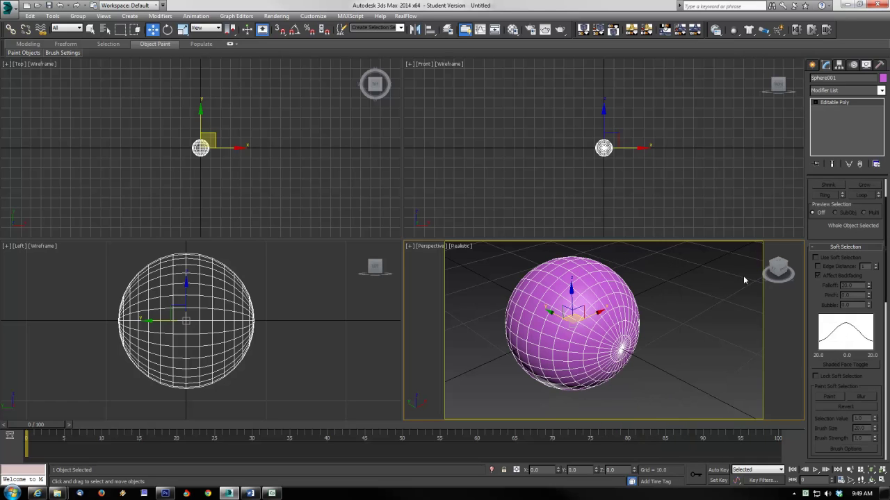
pyautogui.hotkey('ctrl', 'z')
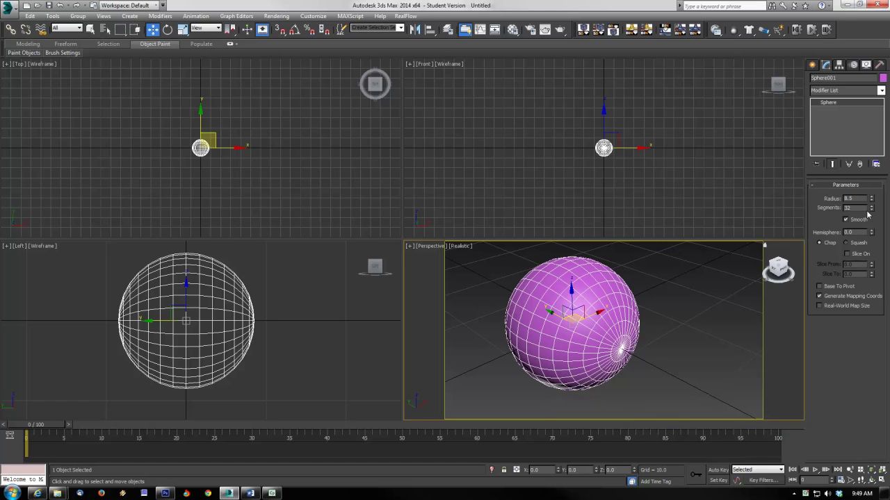
# Try reducing the sphere's segments to 25, undo the change and reselect the sphere.
pyautogui.moveTo(870, 215); pyautogui.dragTo(870, 223)
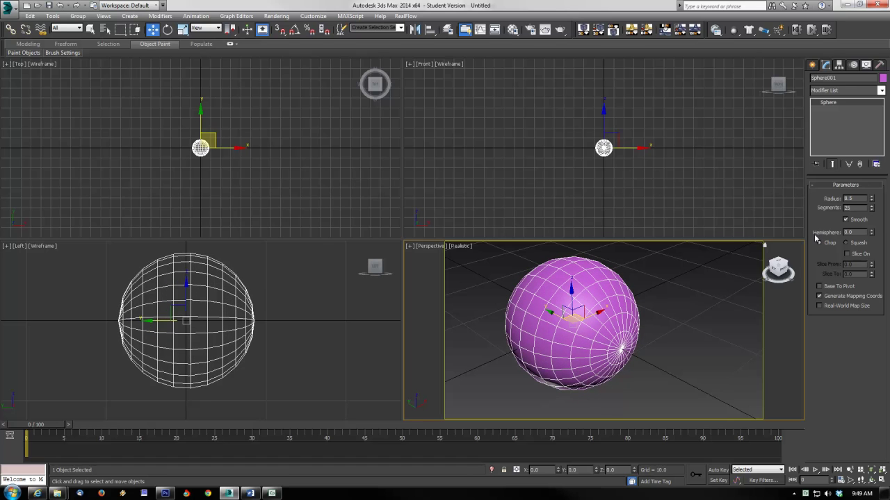
pyautogui.hotkey('ctrl', 'z')
pyautogui.hotkey('ctrl', 'z')
pyautogui.hotkey('ctrl', 'z')
pyautogui.hotkey('ctrl', 'z')
pyautogui.hotkey('ctrl', 'z')
pyautogui.hotkey('ctrl', 'z')
pyautogui.hotkey('ctrl', 'z')
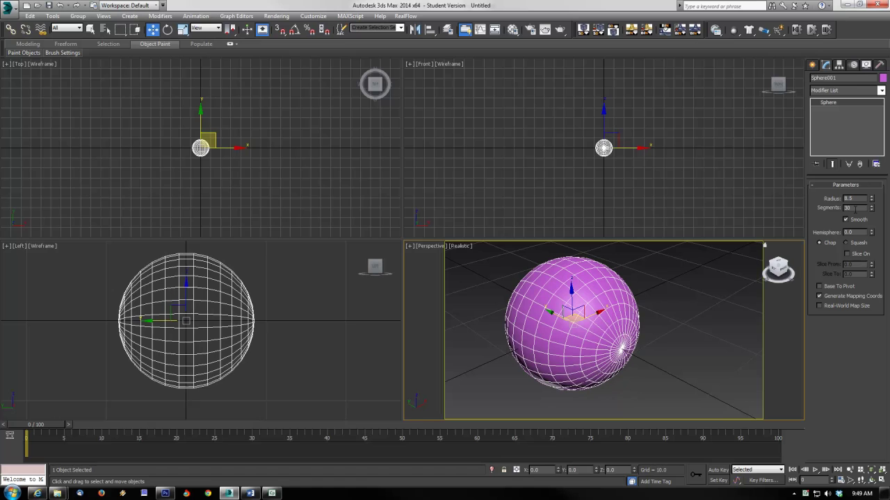
pyautogui.hotkey('ctrl', 'z')
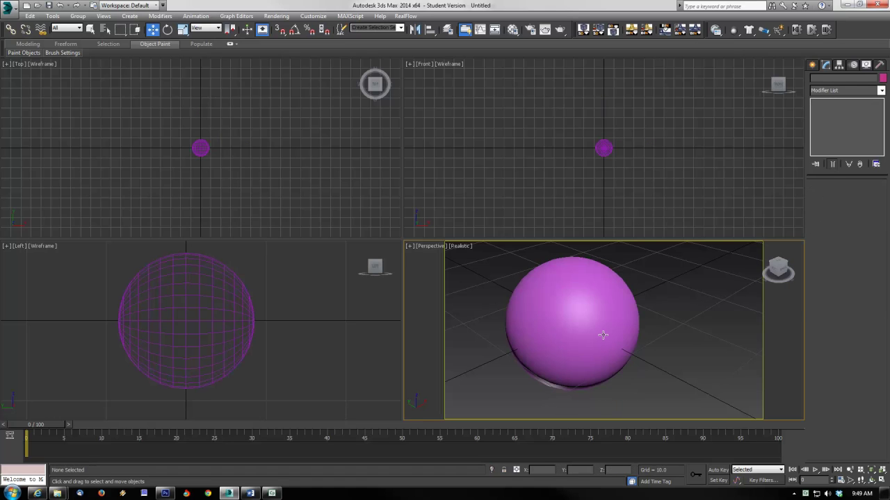
pyautogui.click(600, 333)
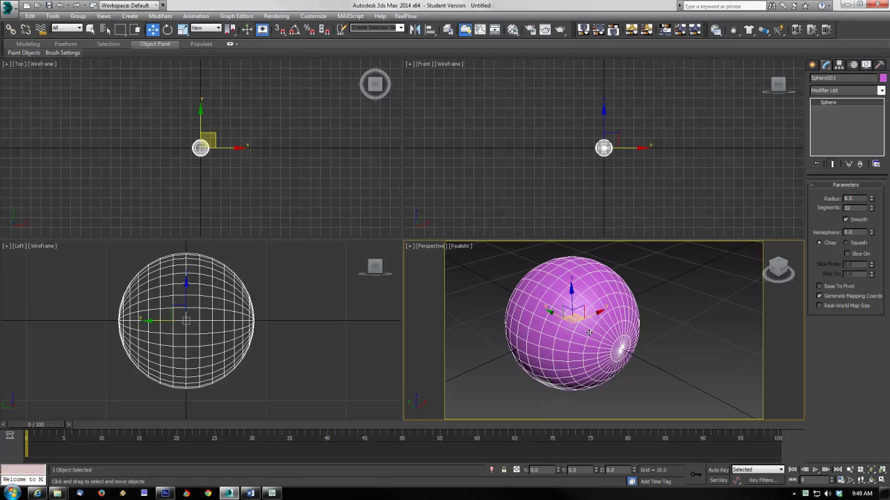
# Try a coarser sphere with 15 segments, undo the change and select the sphere again.
pyautogui.moveTo(858, 208); pyautogui.dragTo(822, 210)
pyautogui.moveTo(870, 208); pyautogui.dragTo(868, 287)
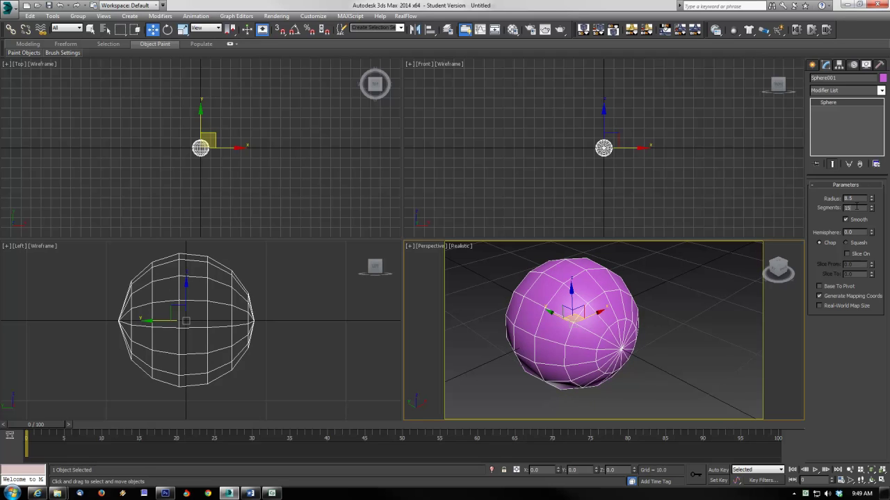
pyautogui.hotkey('ctrl', 'z')
pyautogui.click(675, 282)
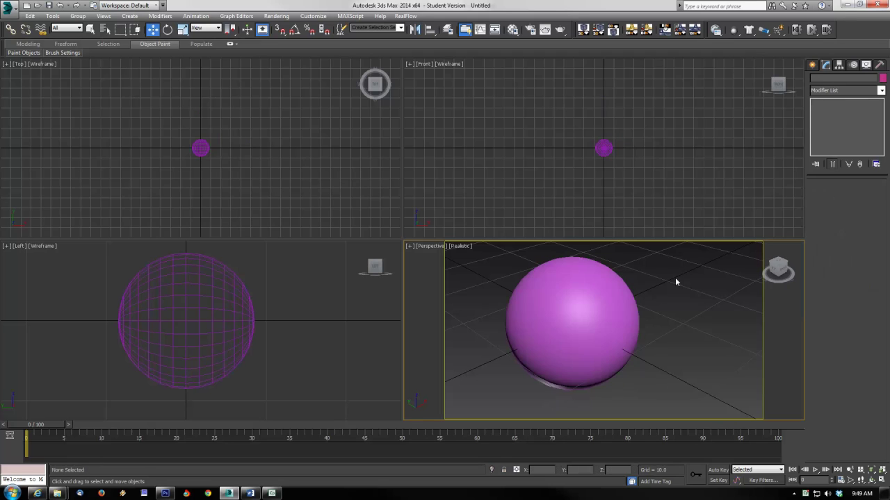
pyautogui.click(600, 341)
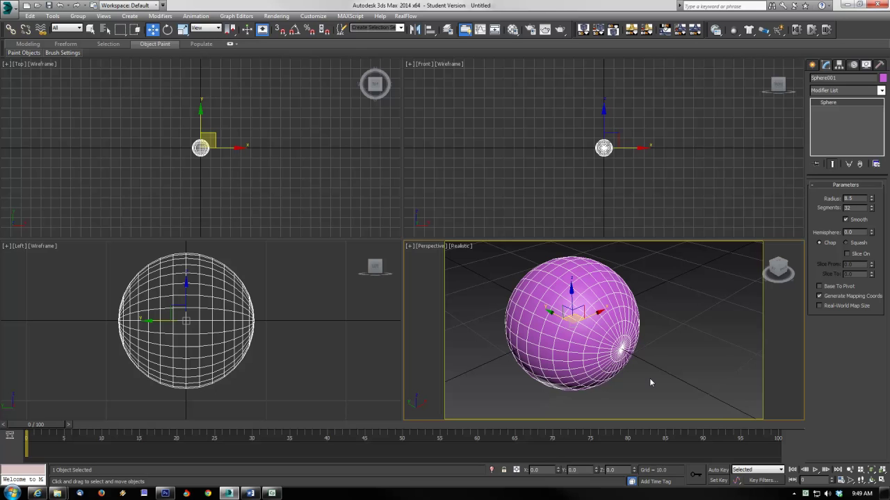
# Convert the sphere to an Editable Poly.
pyautogui.rightClick(553, 318)
pyautogui.moveTo(599, 406)
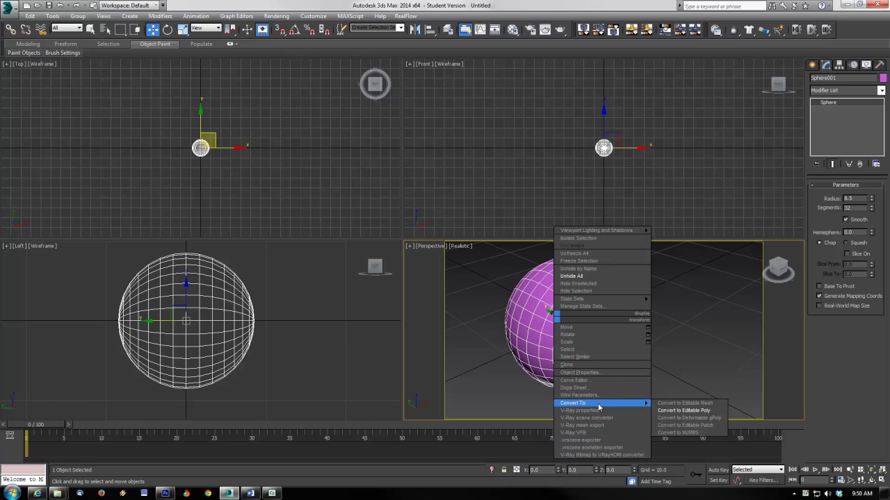
pyautogui.click(704, 411)
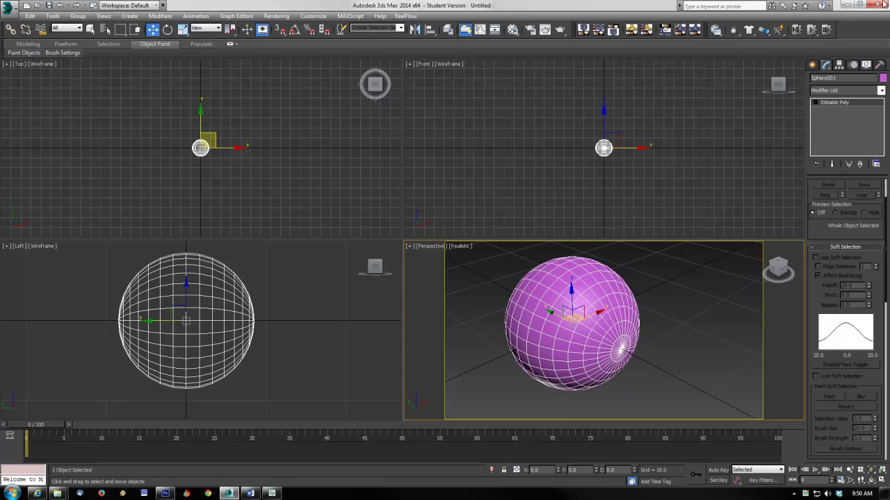
# Collapse the Soft Selection settings of the Editable Poly and switch to Vertex sub-object level.
pyautogui.click(815, 103)
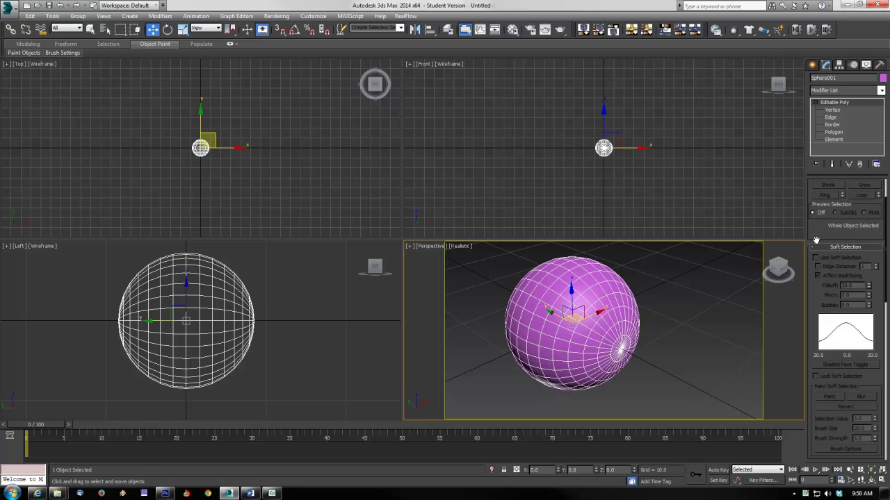
pyautogui.moveTo(816, 240); pyautogui.dragTo(809, 298)
pyautogui.moveTo(805, 332); pyautogui.dragTo(806, 242)
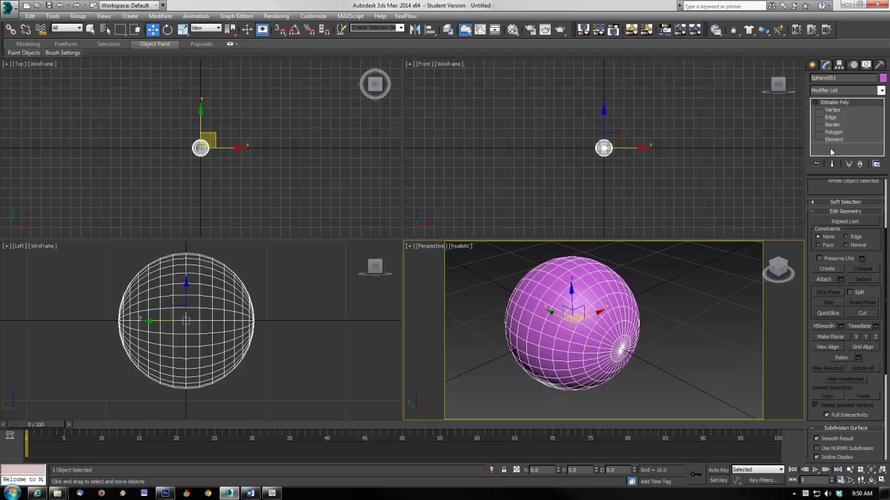
pyautogui.click(829, 207)
pyautogui.click(832, 111)
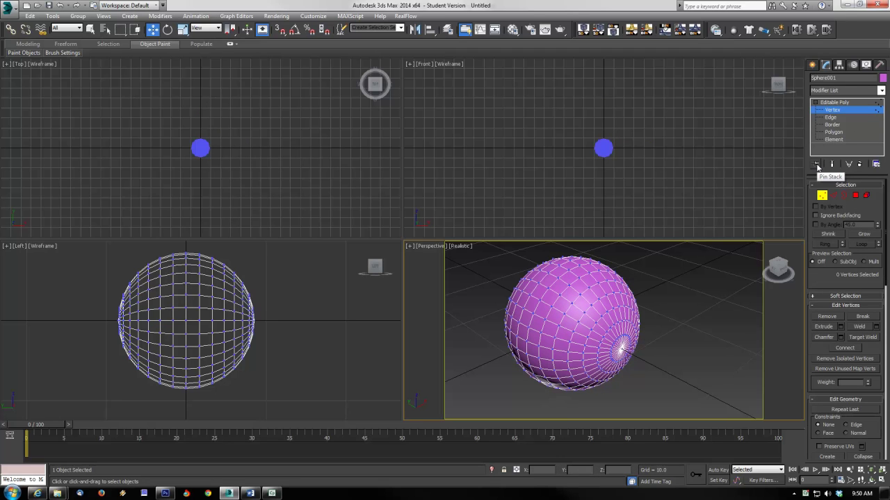
# Select the vertices at the sphere's front pole and its nearest surrounding rings in the Left view.
pyautogui.scroll(5, 260, 373)
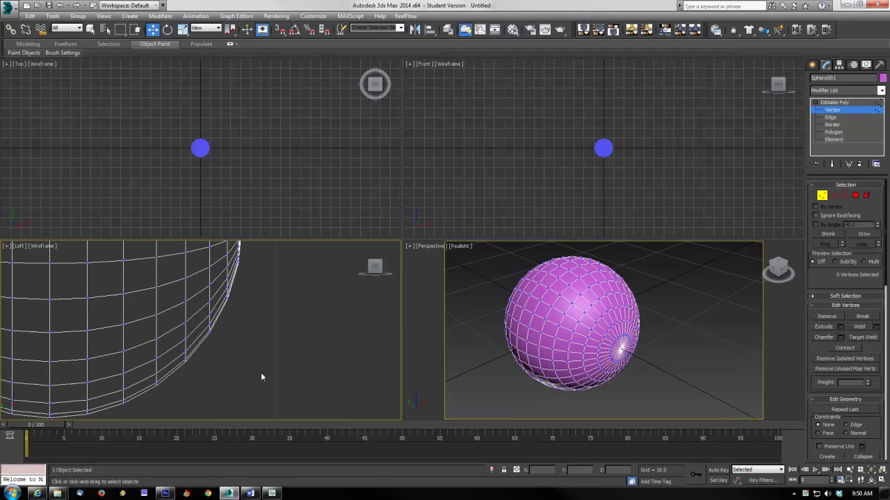
pyautogui.moveTo(260, 372); pyautogui.dragTo(294, 403, button='middle')
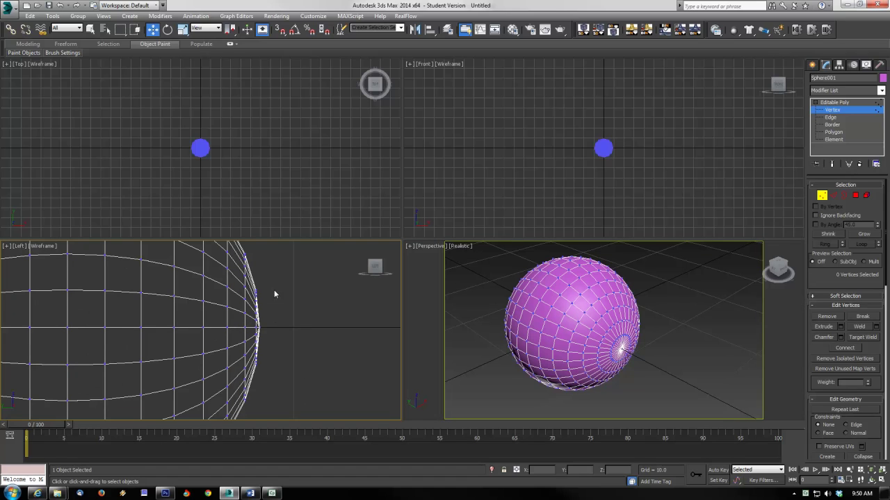
pyautogui.moveTo(261, 394); pyautogui.dragTo(242, 419)
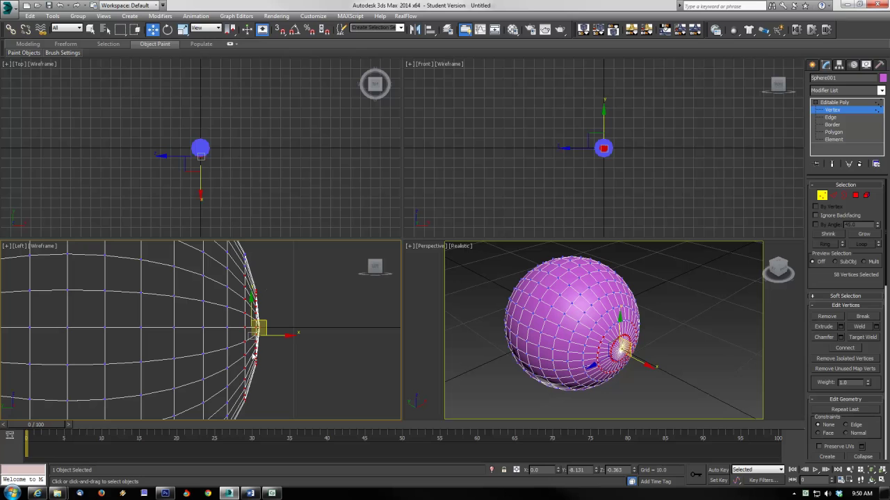
# Limit the selection to the front pole and its innermost vertex ring, and scale it along X in the Left view into a flat disc.
pyautogui.keyDown('ctrl'); pyautogui.moveTo(259, 333); pyautogui.dragTo(258, 326); pyautogui.keyUp('ctrl')
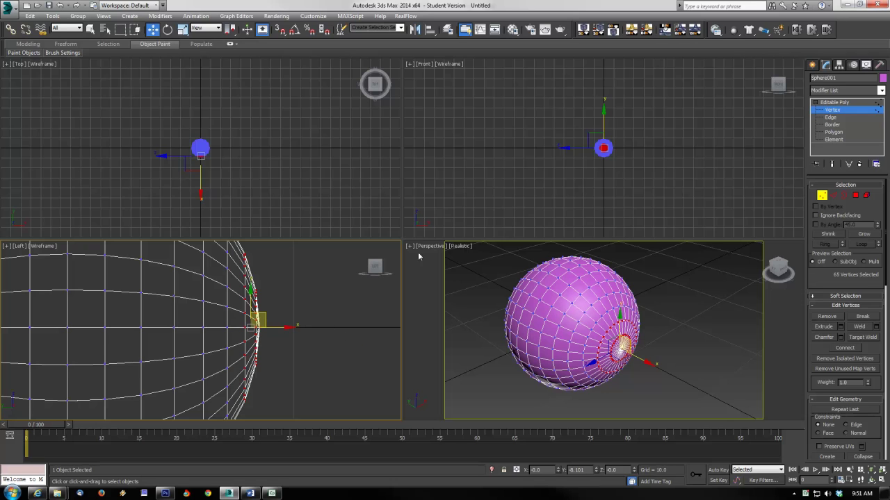
pyautogui.moveTo(309, 274); pyautogui.dragTo(252, 383)
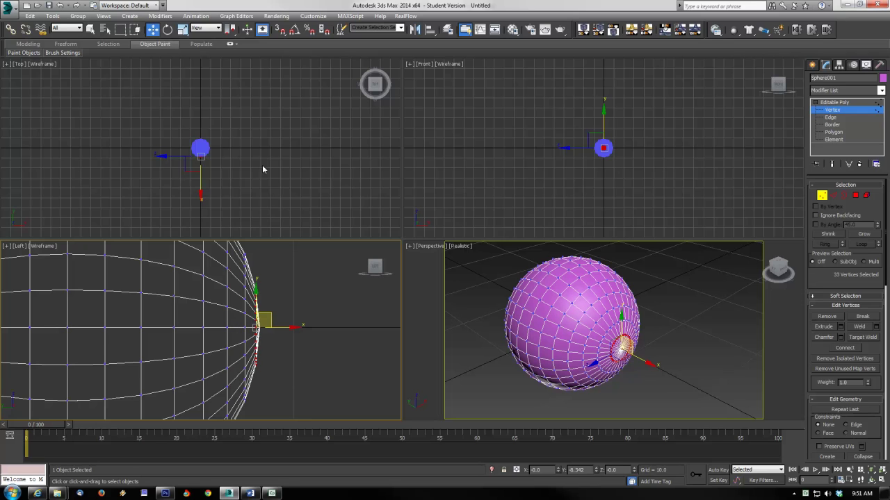
pyautogui.click(182, 29)
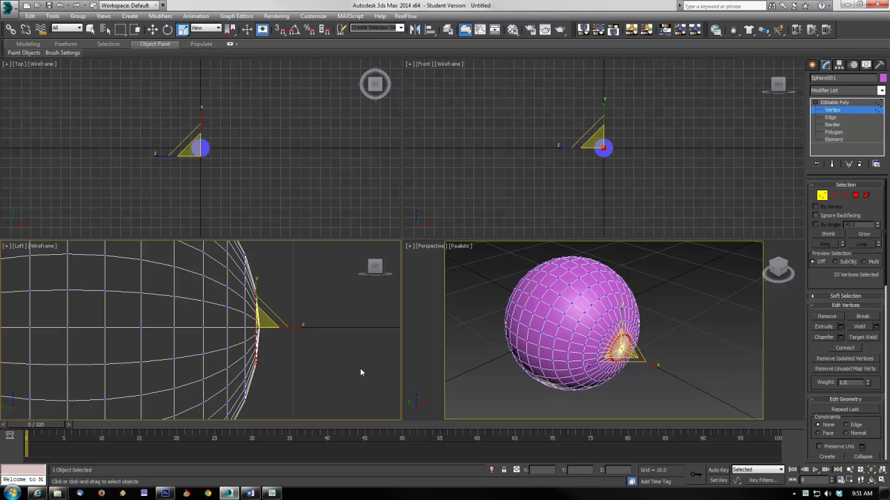
pyautogui.rightClick(295, 335)
pyautogui.click(78, 335)
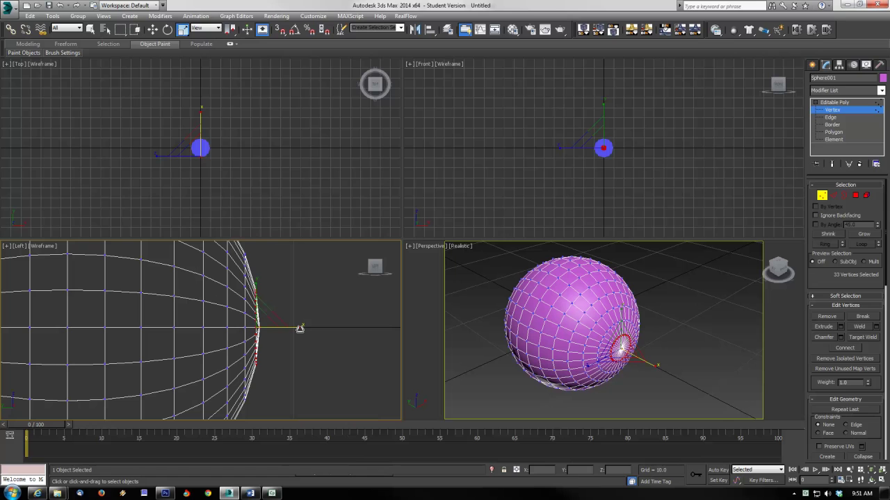
pyautogui.moveTo(300, 328); pyautogui.dragTo(190, 344)
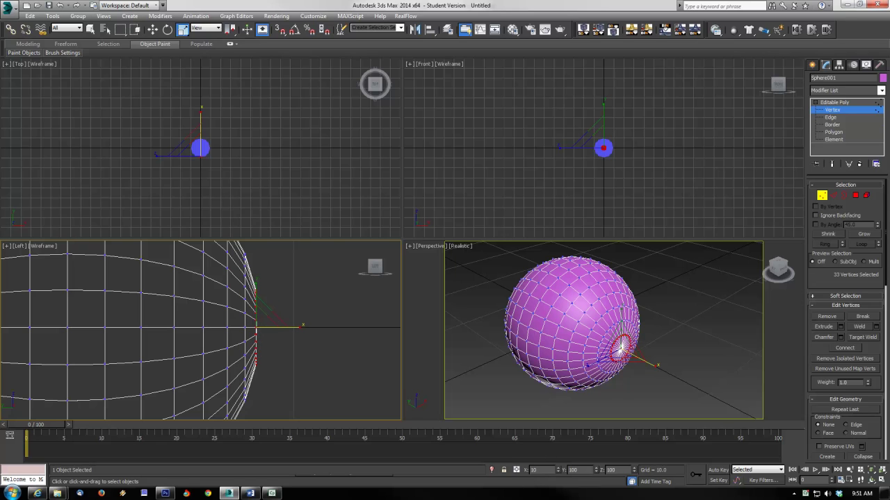
pyautogui.moveTo(702, 363); pyautogui.dragTo(699, 362)
# Move the flattened pole vertices back along X until level with the next ring, and clear the selection.
pyautogui.click(153, 29)
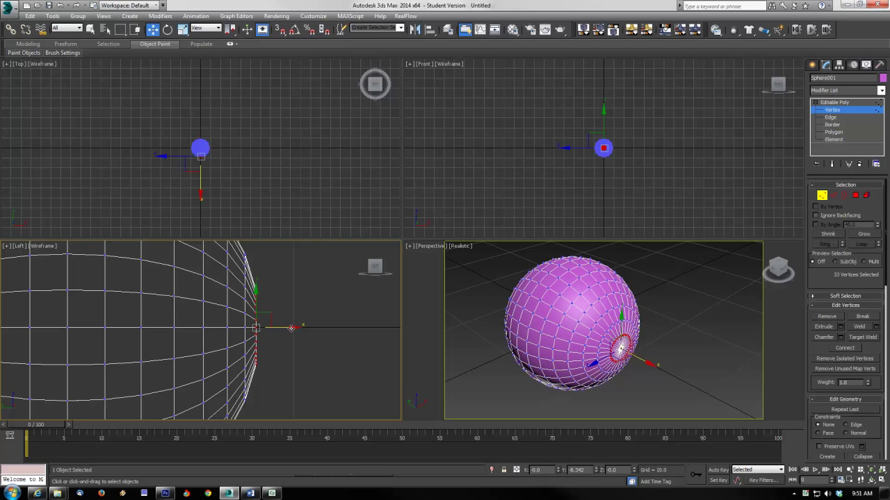
pyautogui.moveTo(289, 327); pyautogui.dragTo(278, 336)
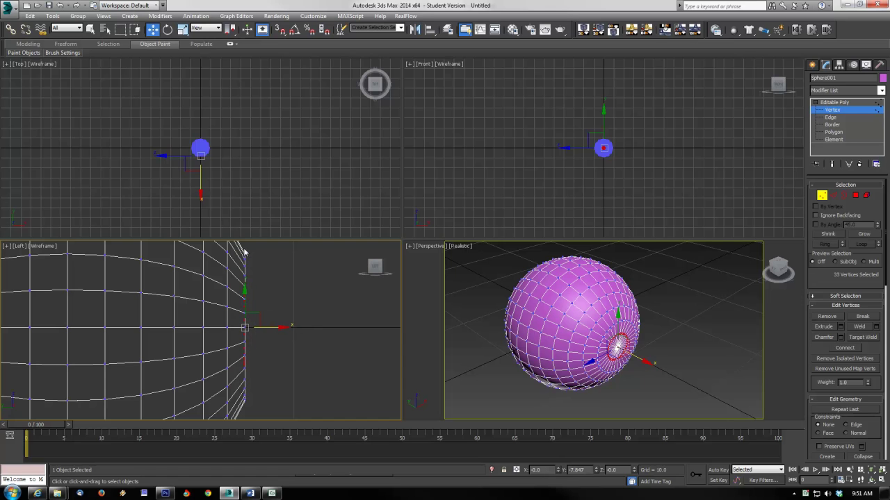
pyautogui.click(668, 332)
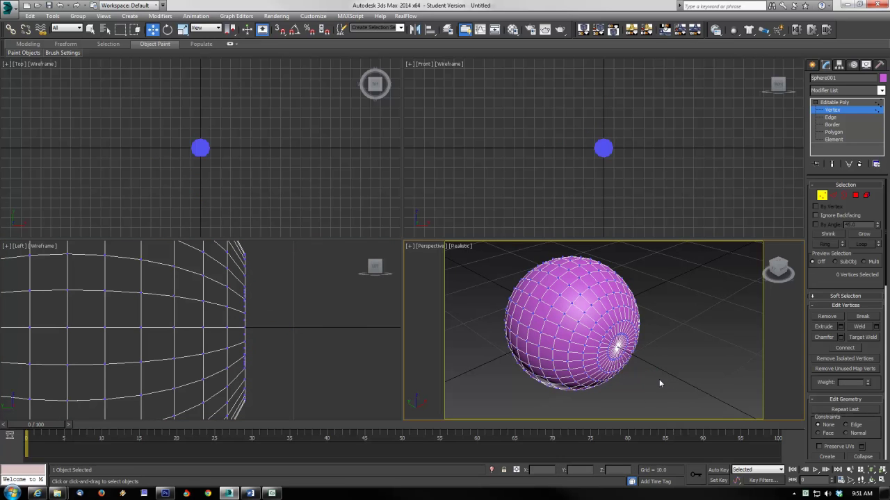
# Inspect the flattened front of the sphere from several angles in the Perspective view.
pyautogui.keyDown('alt'); pyautogui.moveTo(660, 383); pyautogui.dragTo(602, 323, button='middle'); pyautogui.keyUp('alt')
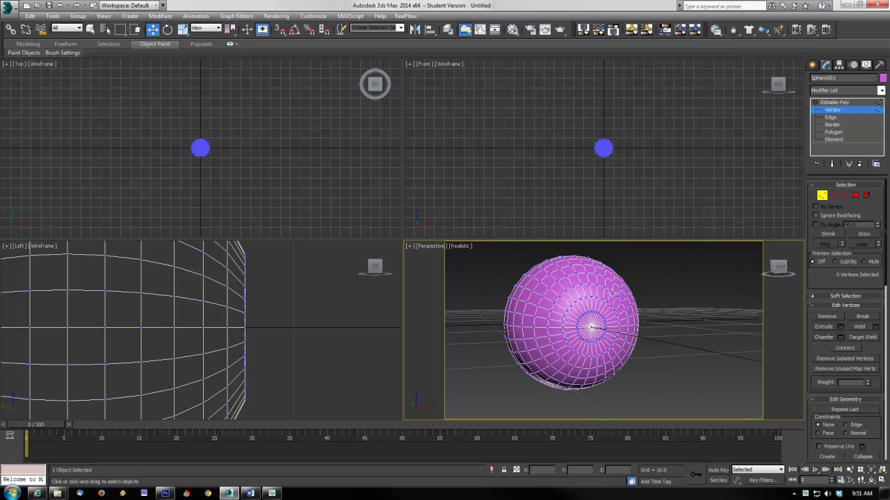
pyautogui.moveTo(618, 364)
pyautogui.keyDown('alt'); pyautogui.mouseDown(button='middle')
pyautogui.moveTo(578, 357)
pyautogui.moveTo(638, 364)
pyautogui.moveTo(616, 361)
pyautogui.mouseUp(button='middle'); pyautogui.keyUp('alt')
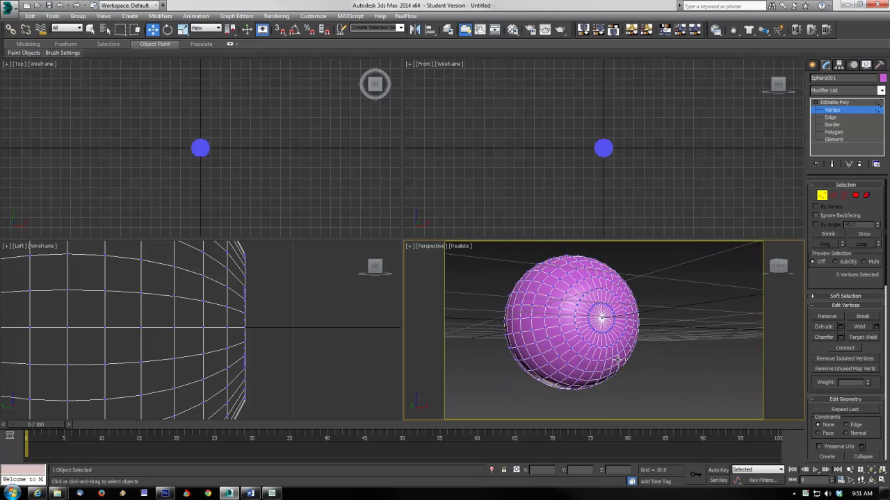
pyautogui.hotkey('alt', 'w')
pyautogui.keyDown('alt'); pyautogui.moveTo(491, 330); pyautogui.dragTo(448, 310, button='middle'); pyautogui.keyUp('alt')
pyautogui.hotkey('alt', 'w')
pyautogui.click(275, 363)
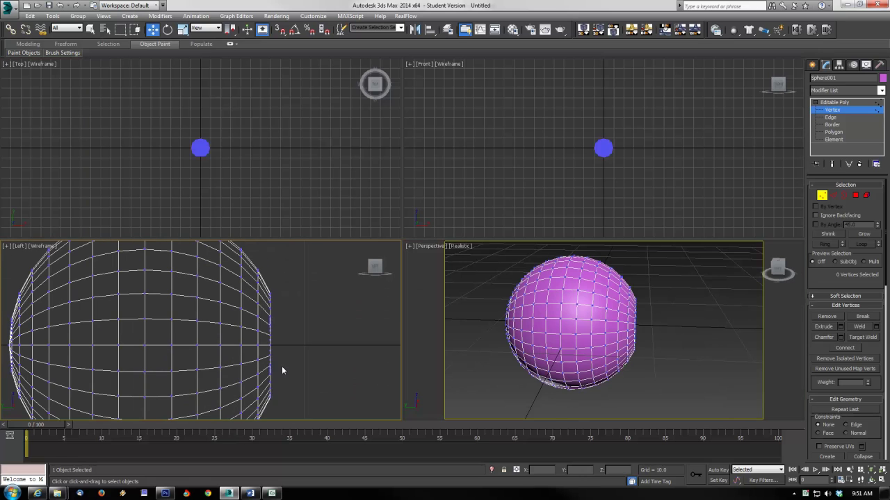
pyautogui.keyDown('alt'); pyautogui.moveTo(651, 354); pyautogui.dragTo(600, 358, button='middle'); pyautogui.keyUp('alt')
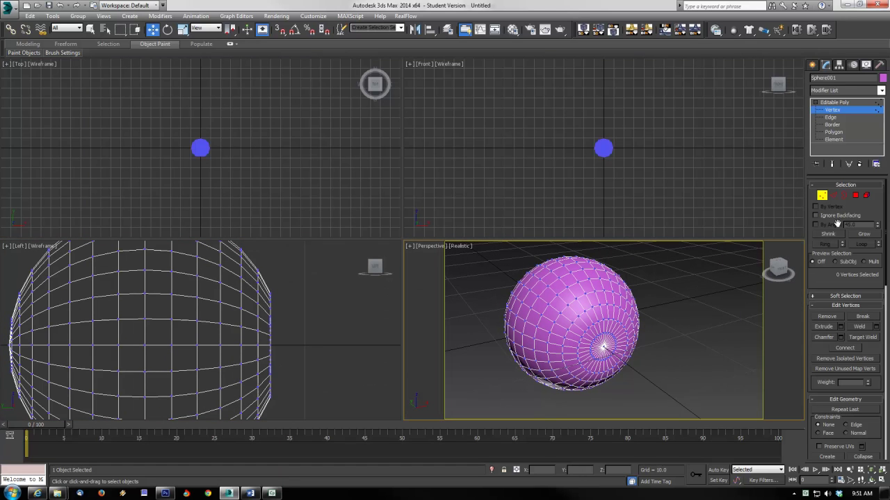
# Switch to Edge sub-object level and set the Front view to Shaded, framed on the sphere's pole.
pyautogui.click(834, 196)
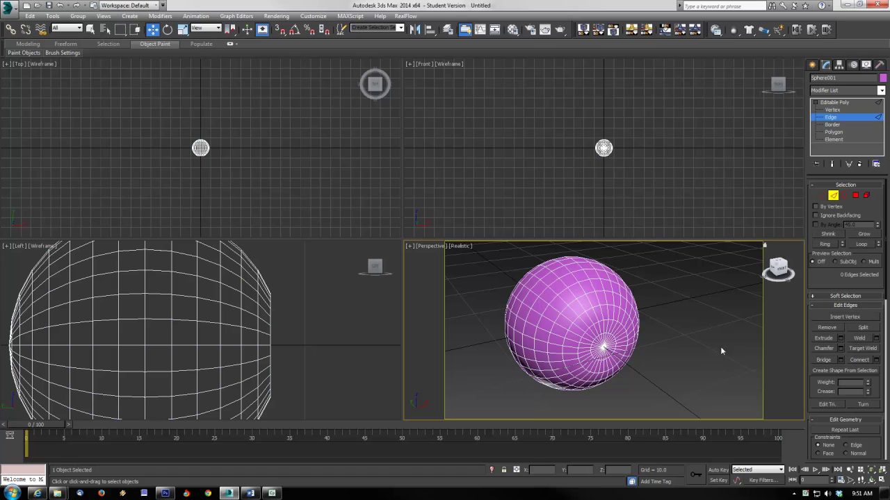
pyautogui.scroll(3, 698, 338)
pyautogui.scroll(6, 620, 163)
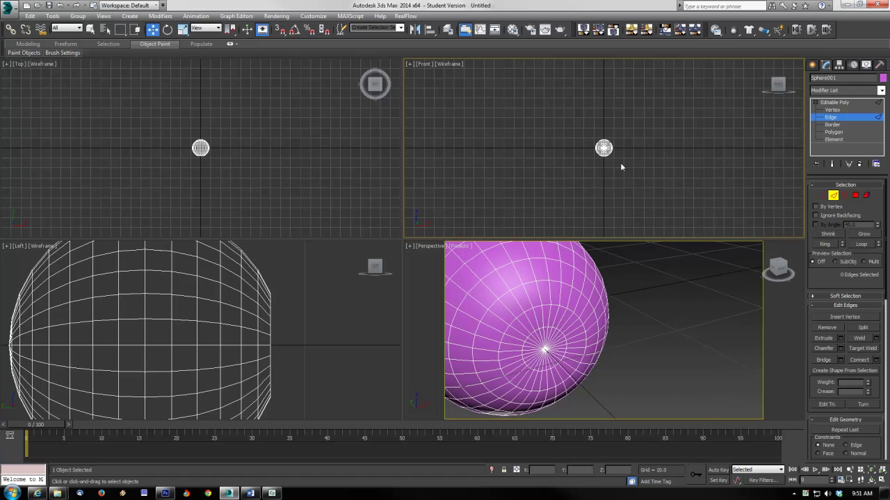
pyautogui.moveTo(581, 140); pyautogui.dragTo(685, 235, button='middle')
pyautogui.click(443, 65)
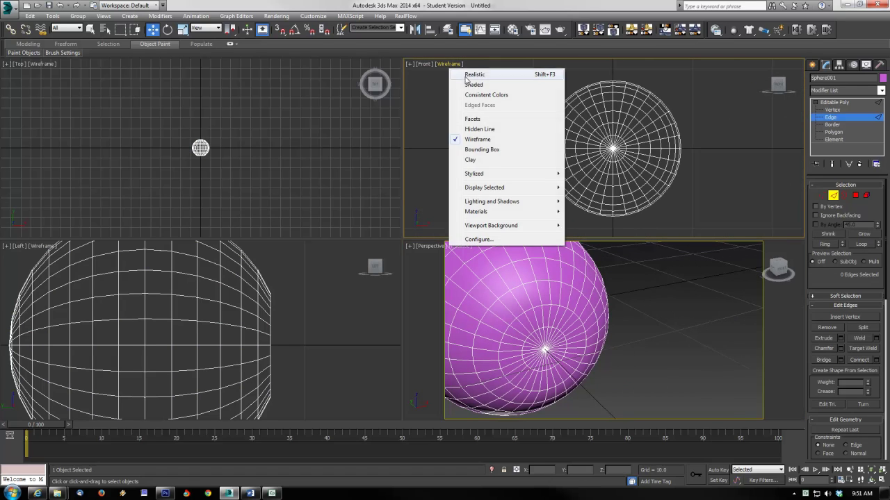
pyautogui.click(467, 84)
pyautogui.scroll(4, 634, 164)
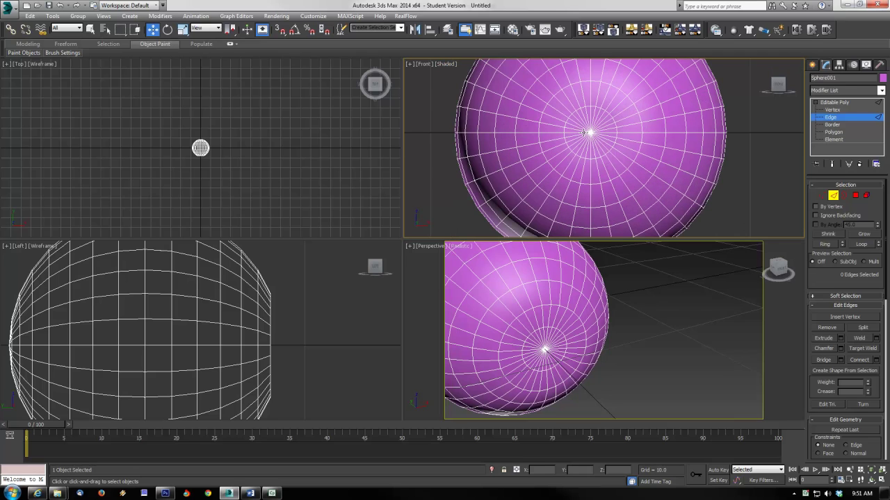
# Select all the radial edges that meet at the sphere's front pole in the Front view.
pyautogui.click(91, 29)
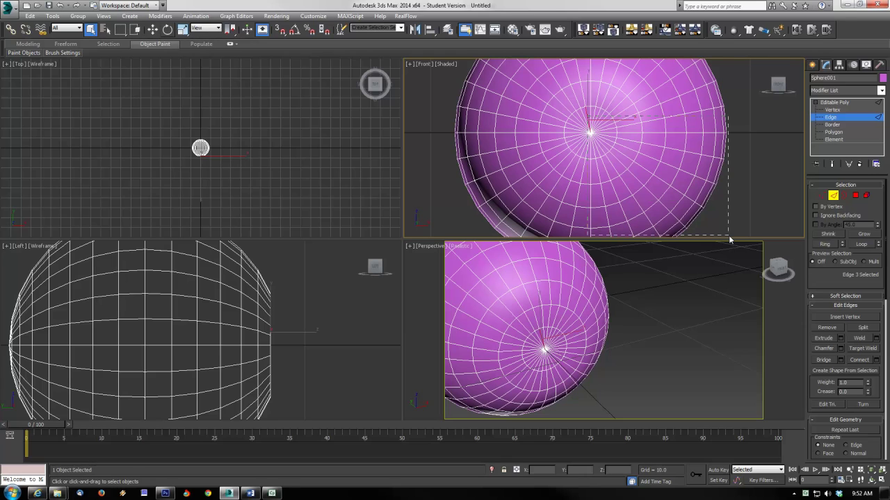
pyautogui.click(589, 125)
pyautogui.click(780, 206)
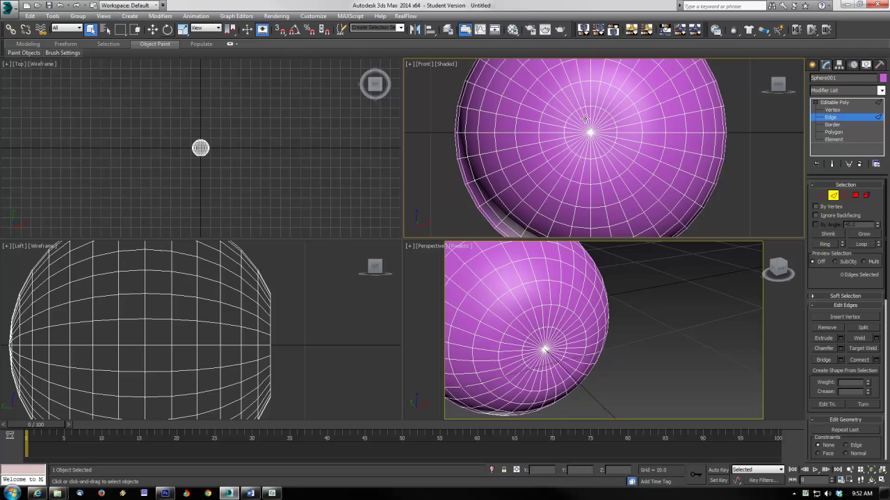
pyautogui.click(581, 101)
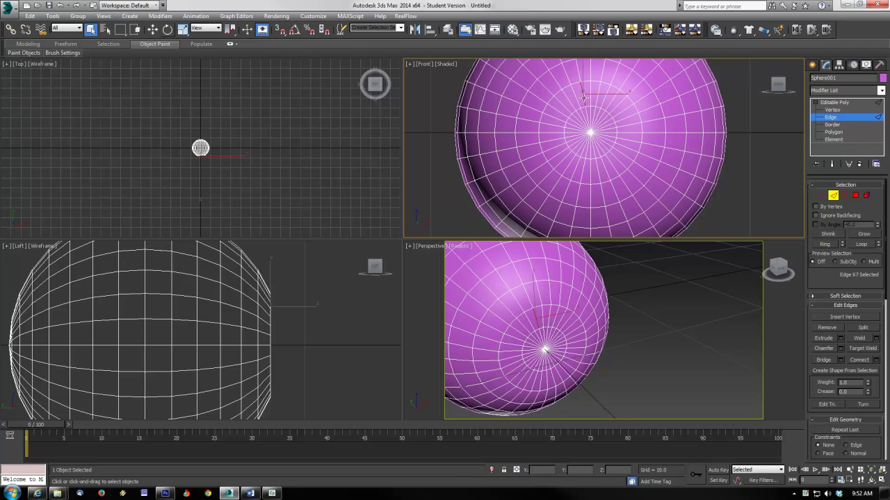
pyautogui.click(824, 244)
pyautogui.click(590, 116)
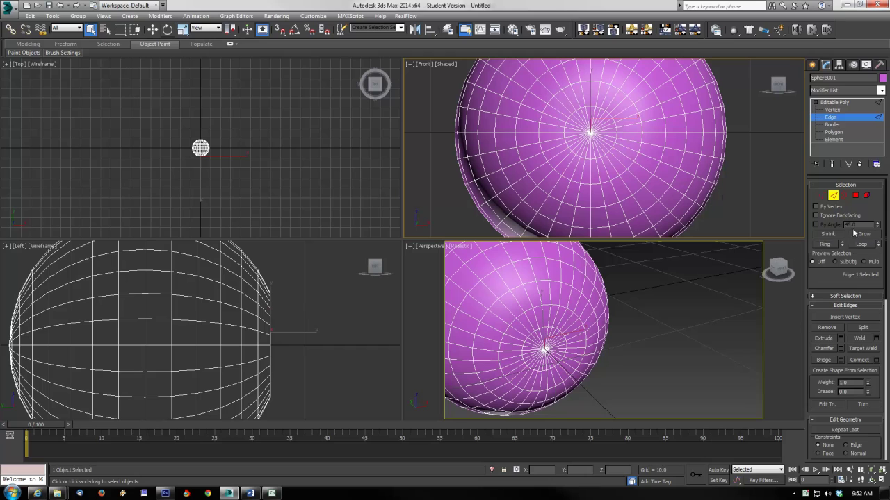
pyautogui.keyDown('ctrl'); pyautogui.click(579, 124); pyautogui.keyUp('ctrl')
pyautogui.hotkey('alt', 'r')
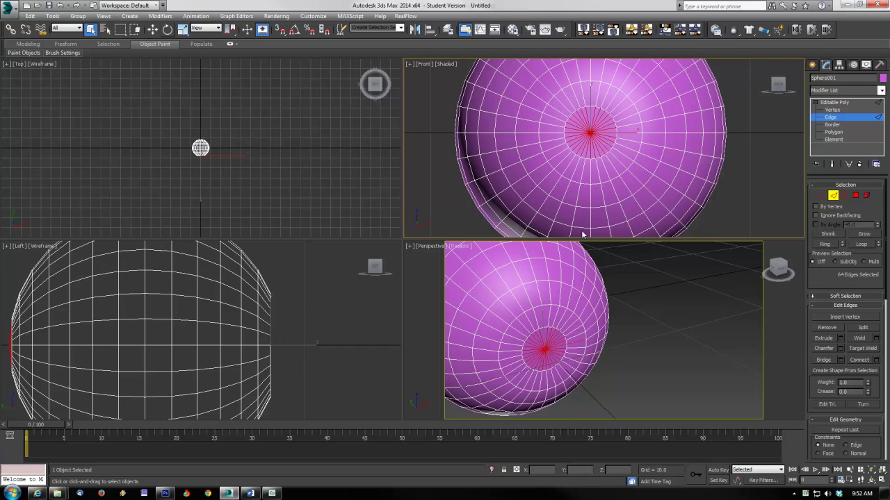
# Remove the edges at the sphere's back pole from the selection in the Left view.
pyautogui.scroll(-3, 651, 351)
pyautogui.scroll(-2, 650, 351)
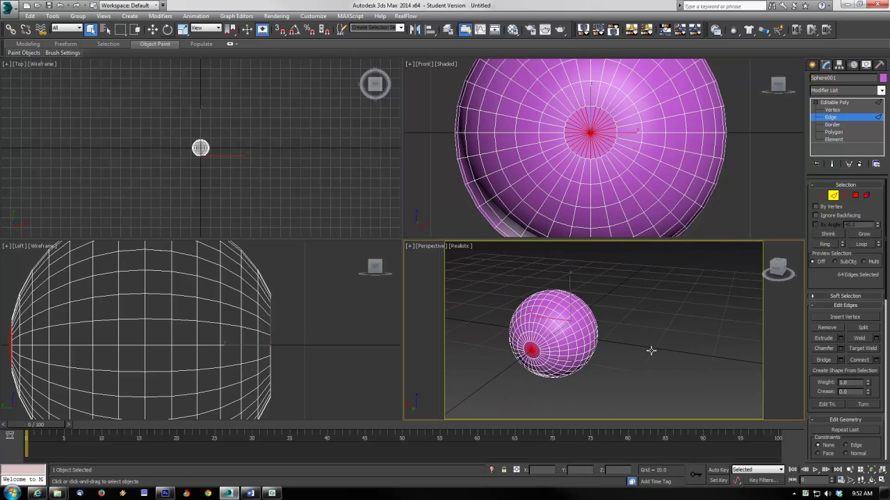
pyautogui.moveTo(182, 333); pyautogui.dragTo(225, 323, button='middle')
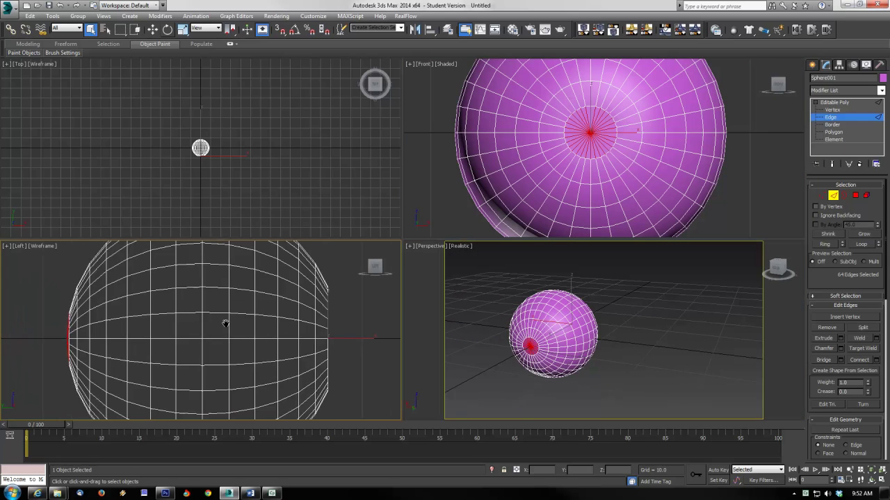
pyautogui.scroll(-5, 225, 324)
pyautogui.scroll(2, 143, 301)
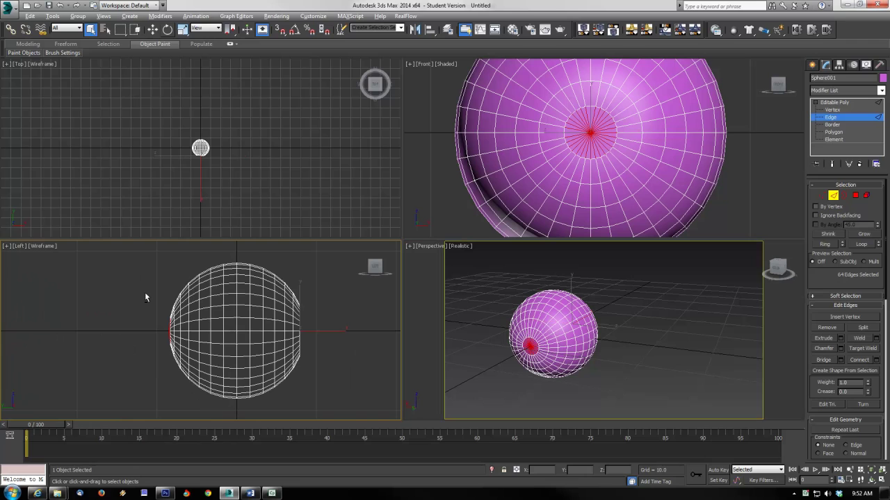
pyautogui.moveTo(143, 286); pyautogui.dragTo(199, 424)
# Connect the selected radial edges at the front pole to add a new edge loop around it.
pyautogui.keyDown('alt'); pyautogui.moveTo(674, 344); pyautogui.dragTo(601, 347, button='middle'); pyautogui.keyUp('alt')
pyautogui.scroll(3, 595, 341)
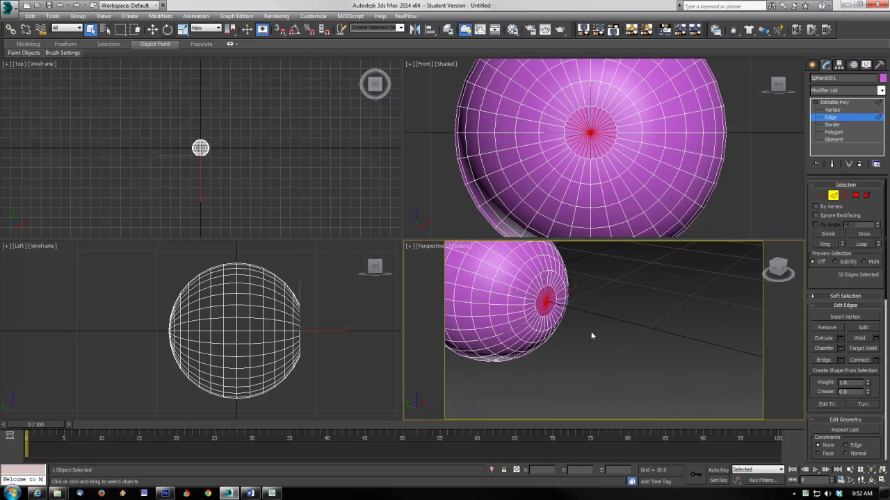
pyautogui.scroll(-2, 591, 336)
pyautogui.scroll(4, 630, 350)
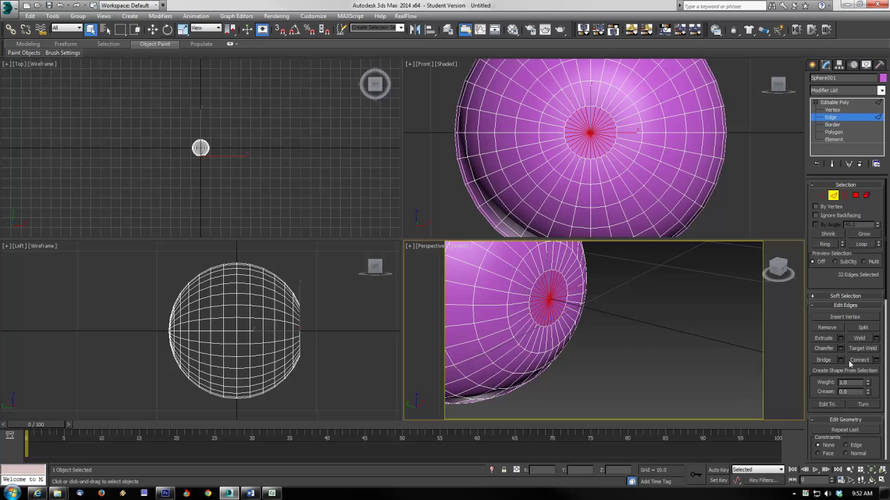
pyautogui.click(859, 359)
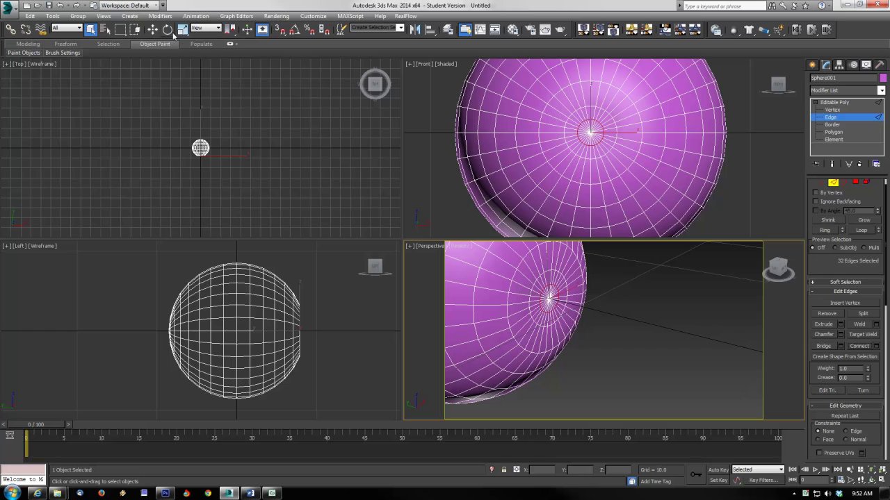
# Scale the new edge loop around the front pole slightly outward in the Front view.
pyautogui.press('r')
pyautogui.moveTo(603, 114)
pyautogui.mouseDown()
pyautogui.moveTo(599, 139)
pyautogui.moveTo(601, 116)
pyautogui.moveTo(616, 110)
pyautogui.mouseUp()
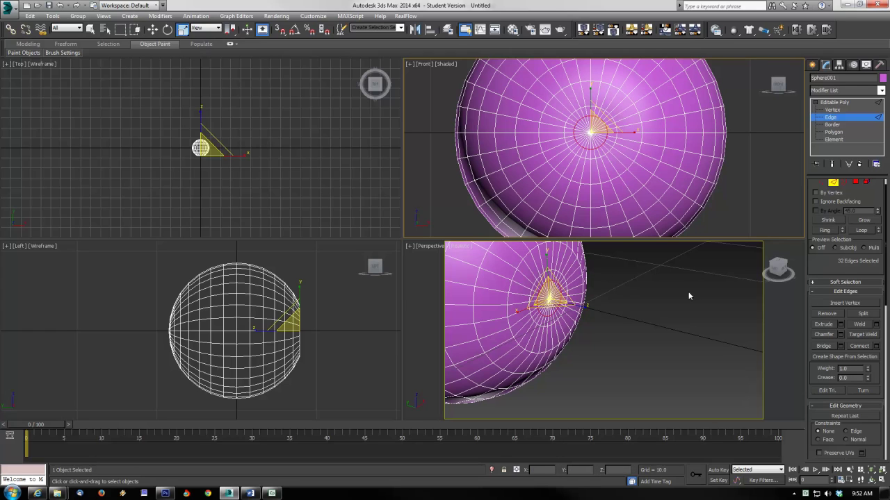
pyautogui.scroll(-2, 688, 296)
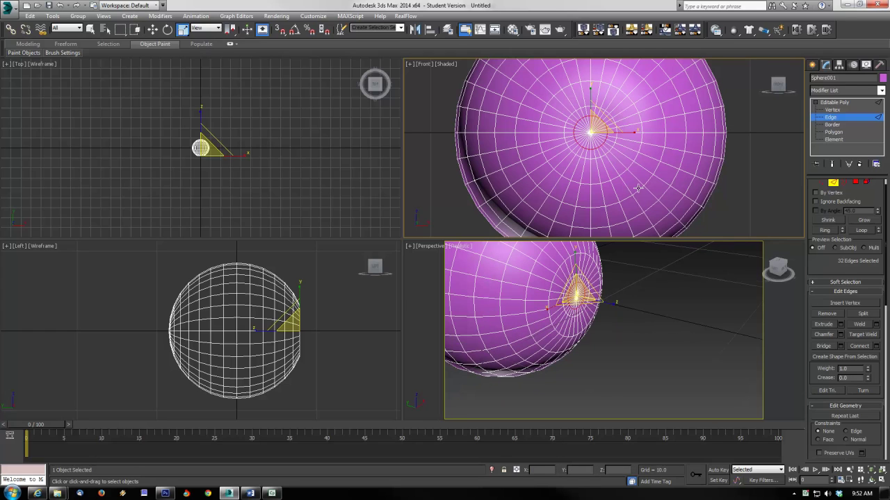
# Ring-select the radial edges in the outer band of the flattened front and connect them with another edge loop.
pyautogui.click(594, 178)
pyautogui.click(825, 230)
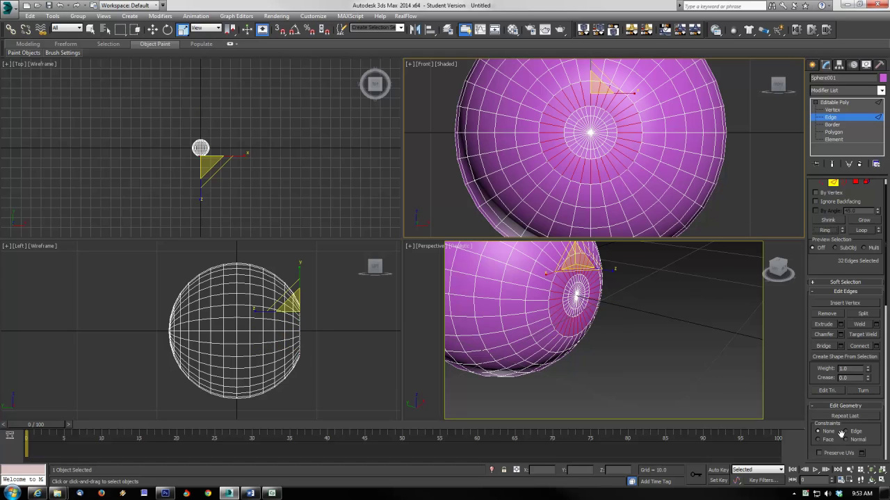
pyautogui.click(859, 346)
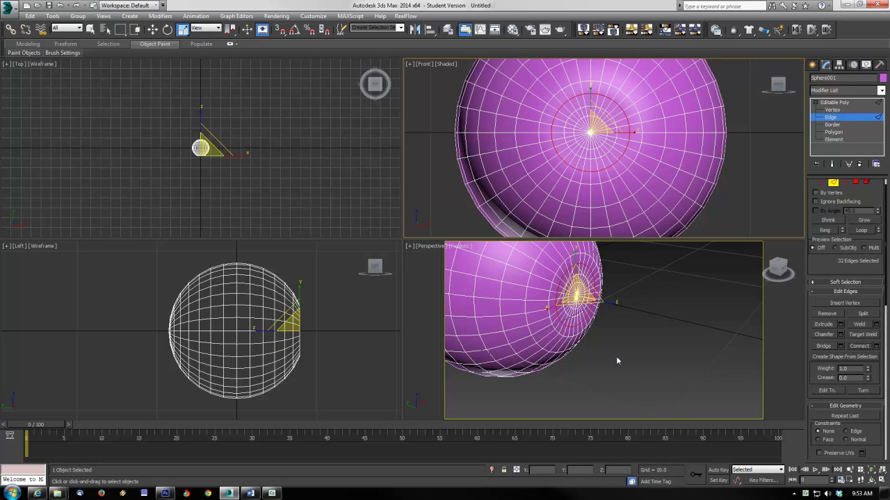
# Select the innermost disc of polygons at the front pole at Polygon level, excluding those at the back pole.
pyautogui.click(854, 183)
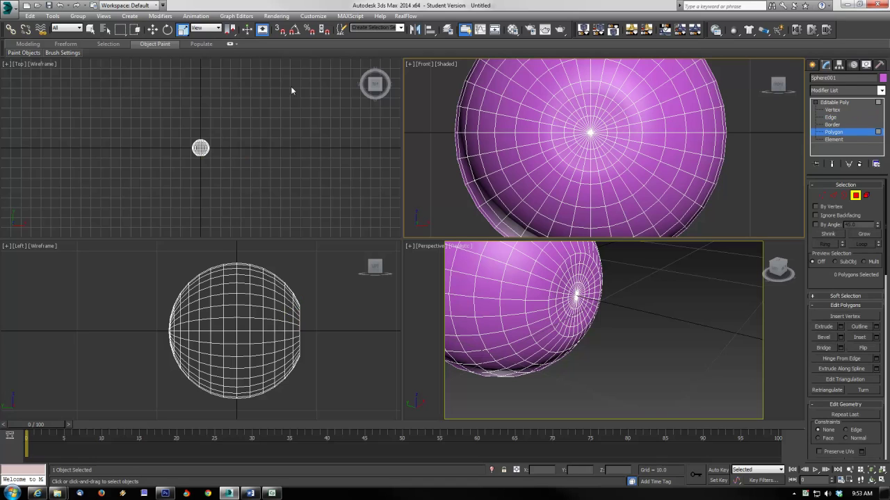
pyautogui.click(91, 29)
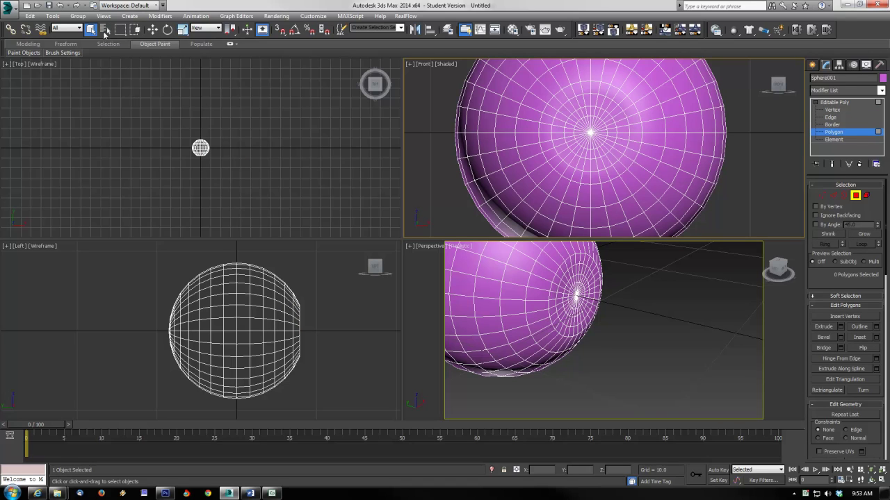
pyautogui.moveTo(579, 130); pyautogui.dragTo(596, 146)
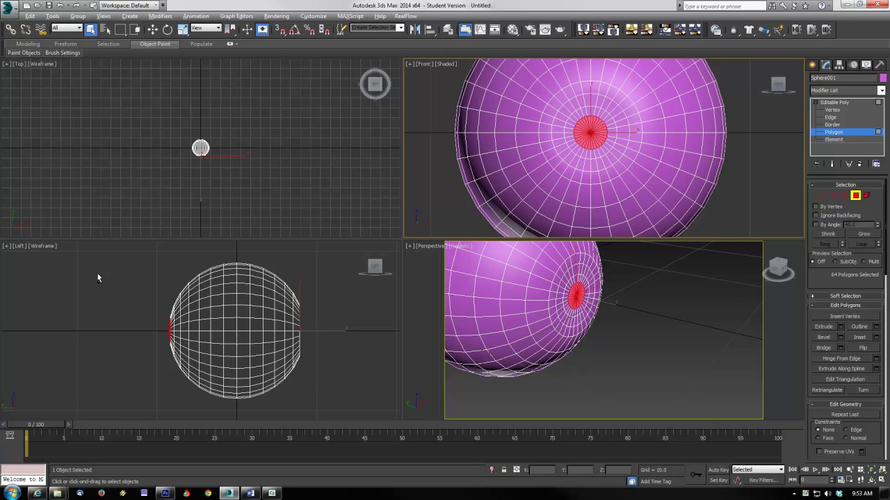
pyautogui.keyDown('alt'); pyautogui.moveTo(97, 274); pyautogui.dragTo(218, 391); pyautogui.keyUp('alt')
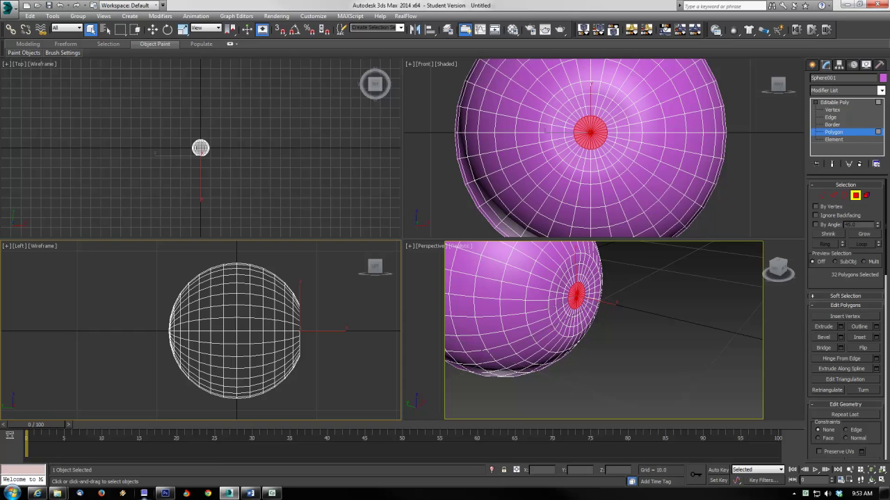
# Delete the selected disc of polygons at the front pole to open the pupil hole, and leave Polygon level.
pyautogui.hotkey('ctrl', 'd')
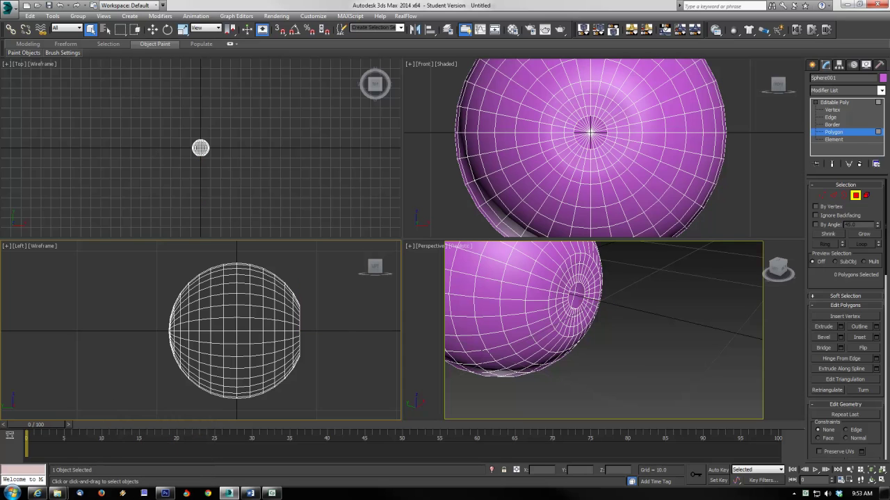
pyautogui.keyDown('alt'); pyautogui.moveTo(590, 353); pyautogui.dragTo(597, 337, button='middle'); pyautogui.keyUp('alt')
pyautogui.click(856, 196)
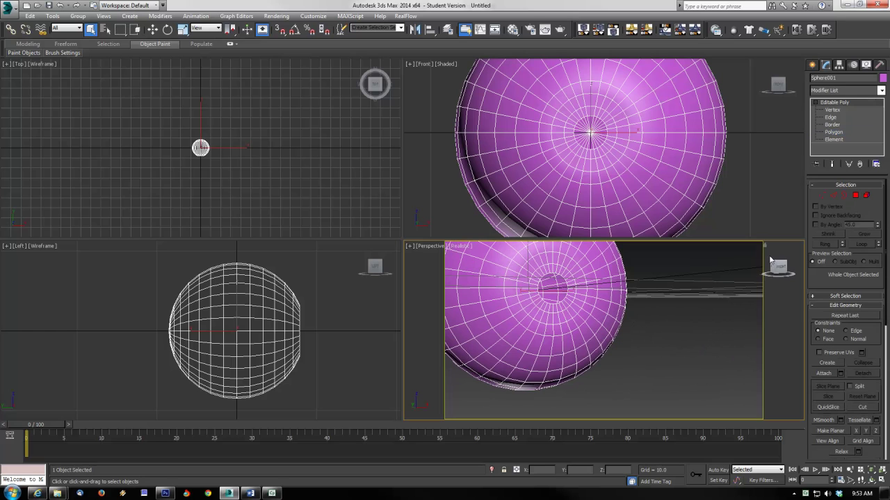
pyautogui.scroll(-5, 640, 332)
pyautogui.moveTo(640, 331)
pyautogui.keyDown('alt'); pyautogui.mouseDown(button='middle')
pyautogui.moveTo(628, 338)
pyautogui.moveTo(651, 344)
pyautogui.mouseUp(button='middle'); pyautogui.keyUp('alt')
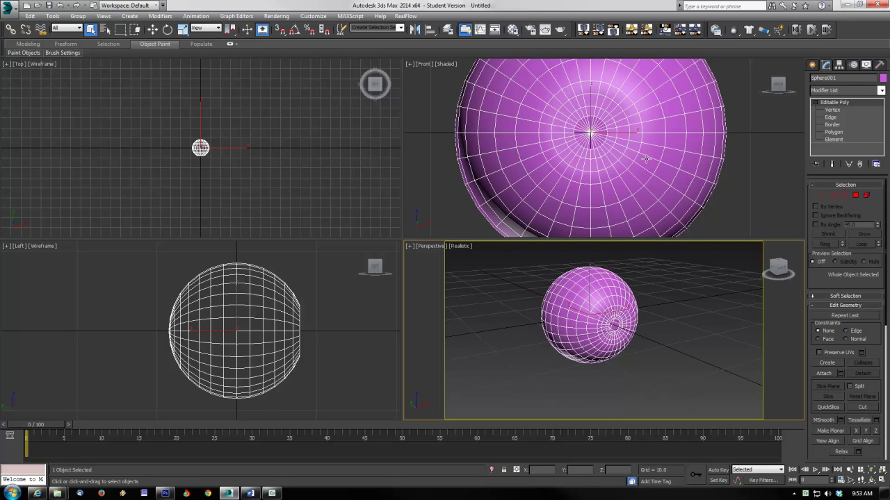
# Load the HUMANEYE_greyblue image as the diffuse bitmap of the first material in the Material Editor.
pyautogui.click(513, 29)
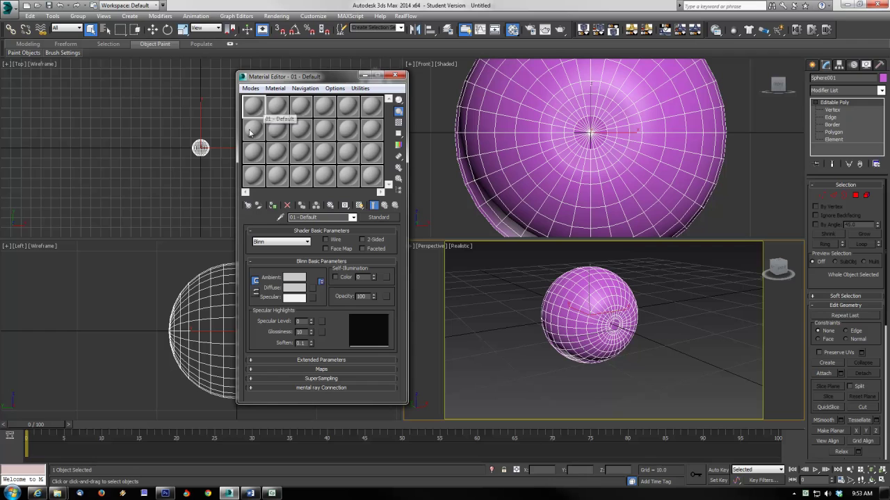
pyautogui.click(312, 287)
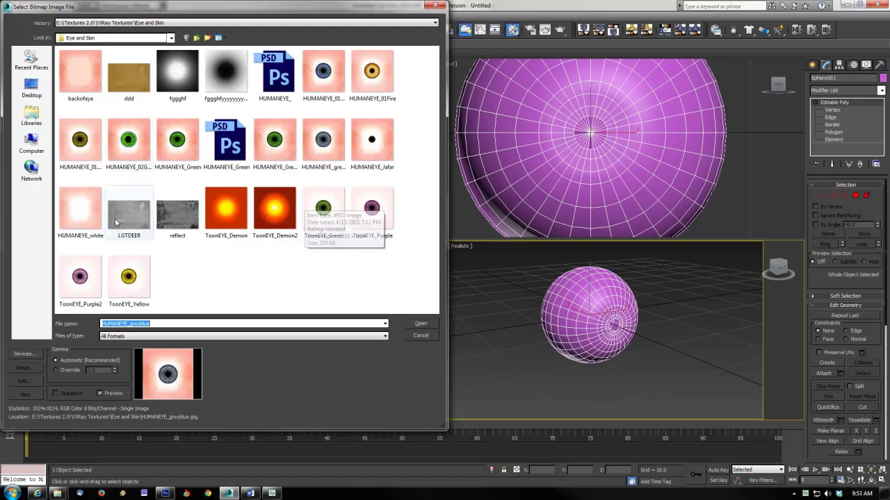
pyautogui.click(322, 131)
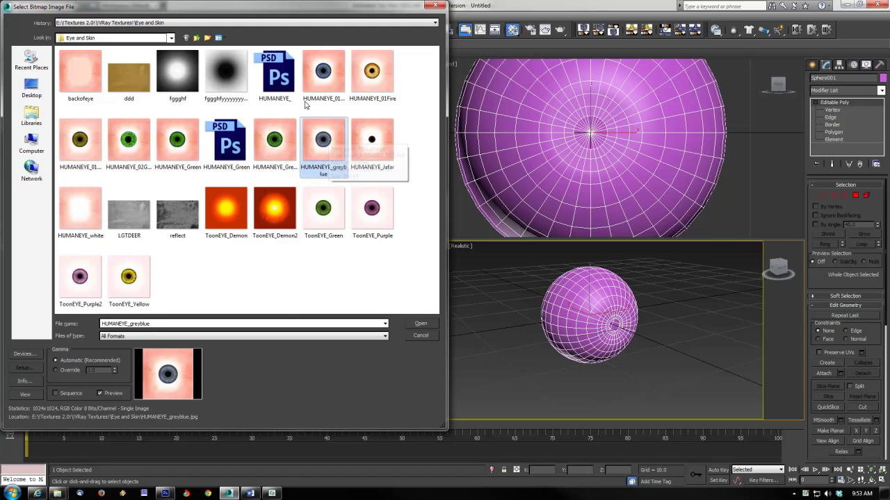
pyautogui.click(421, 326)
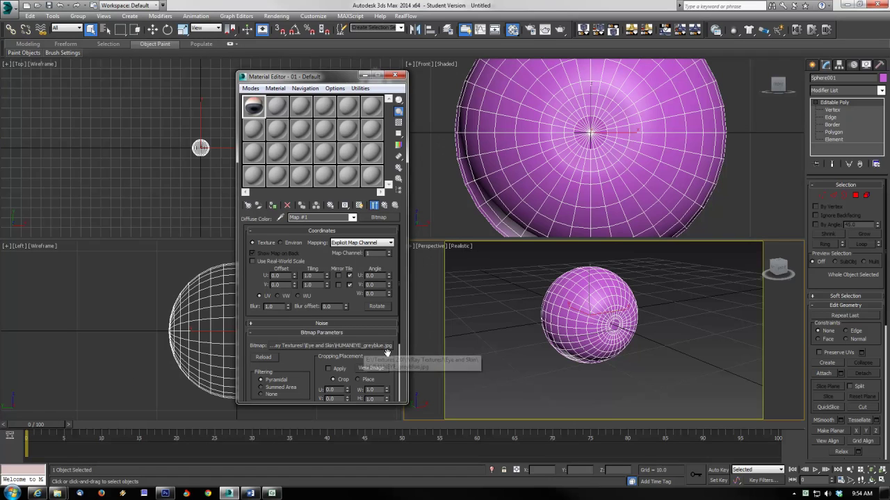
# Assign the eye material to the sphere and show its texture in the viewports.
pyautogui.click(386, 206)
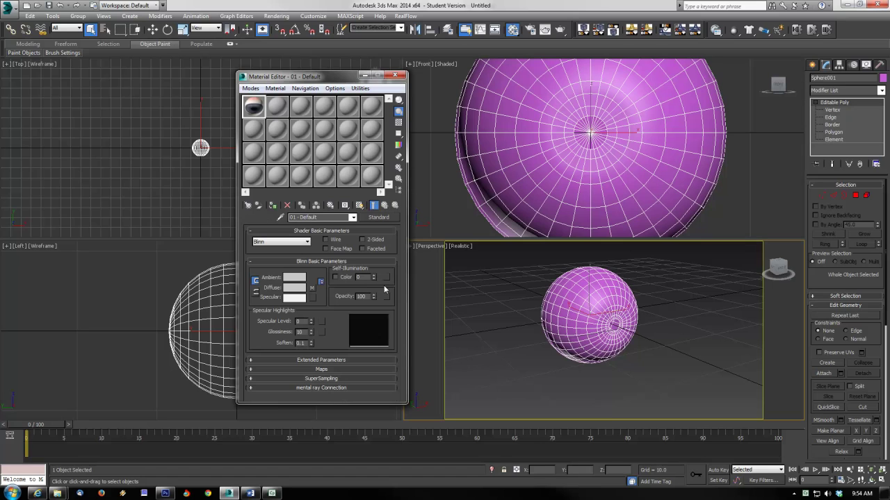
pyautogui.click(359, 206)
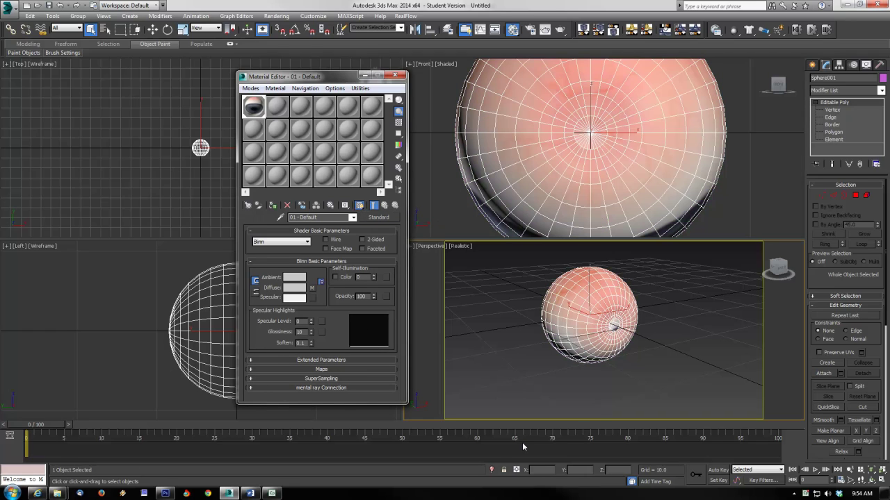
pyautogui.click(647, 394)
pyautogui.click(616, 331)
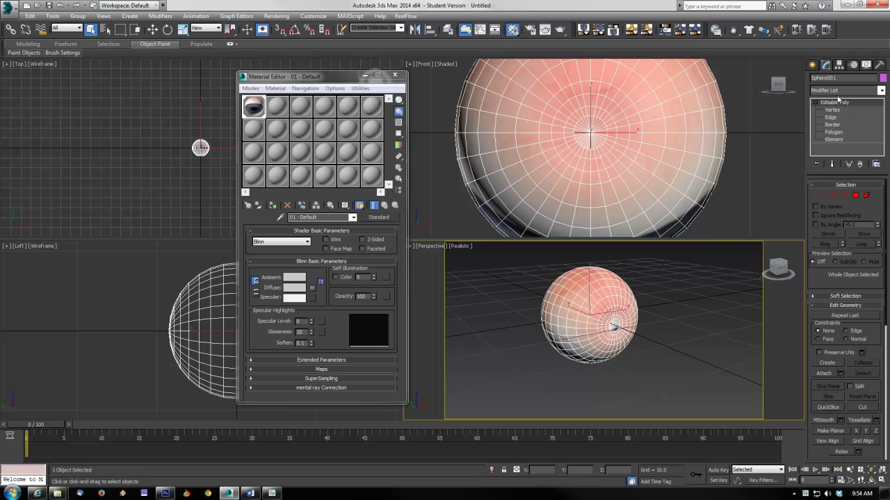
# Add a UVW Map modifier to the sphere so the eye texture projects onto its front with planar mapping.
pyautogui.click(868, 91)
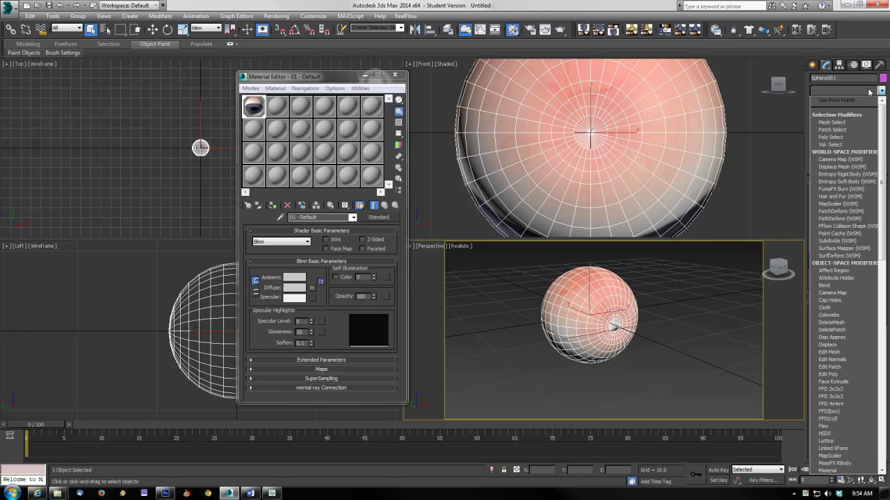
pyautogui.write('uvw')
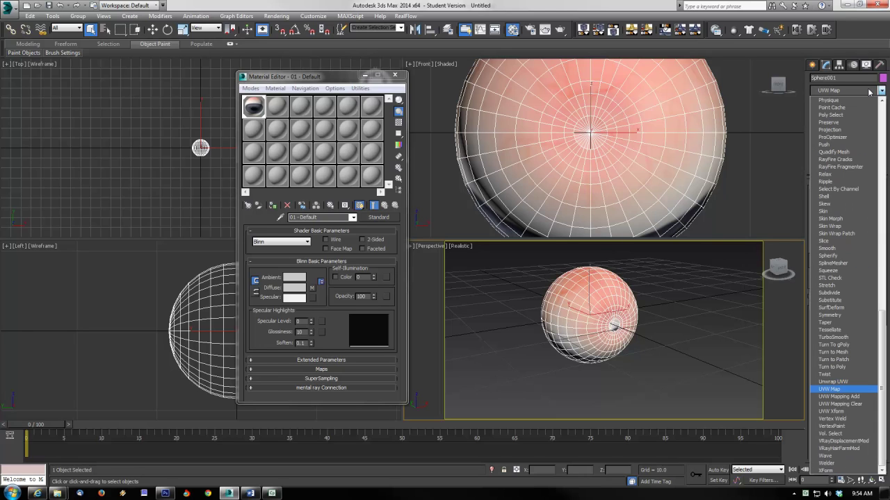
pyautogui.click(843, 390)
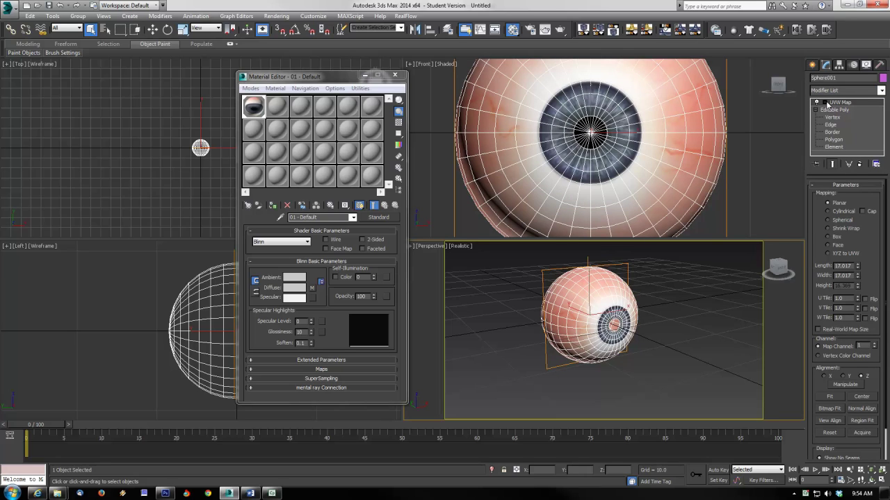
pyautogui.scroll(4, 637, 326)
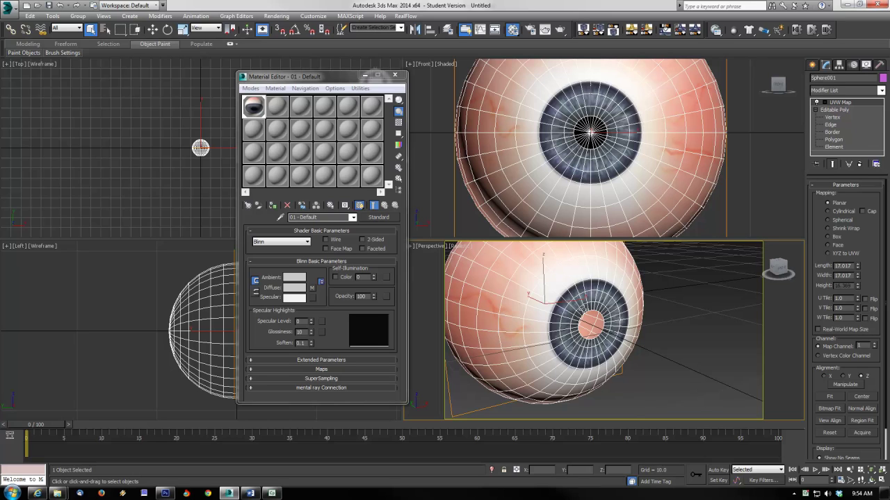
# Fit the UVW Map gizmo to the proportions of the HUMANEYE_greyblue bitmap.
pyautogui.click(824, 102)
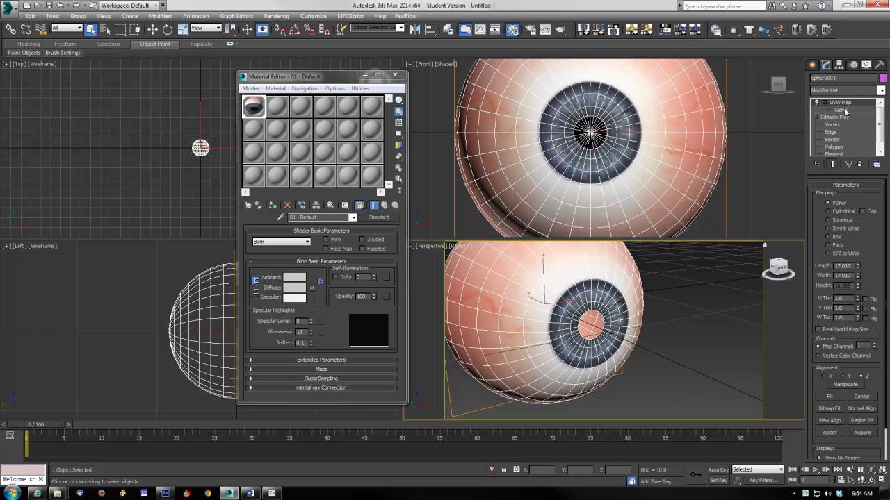
pyautogui.click(841, 110)
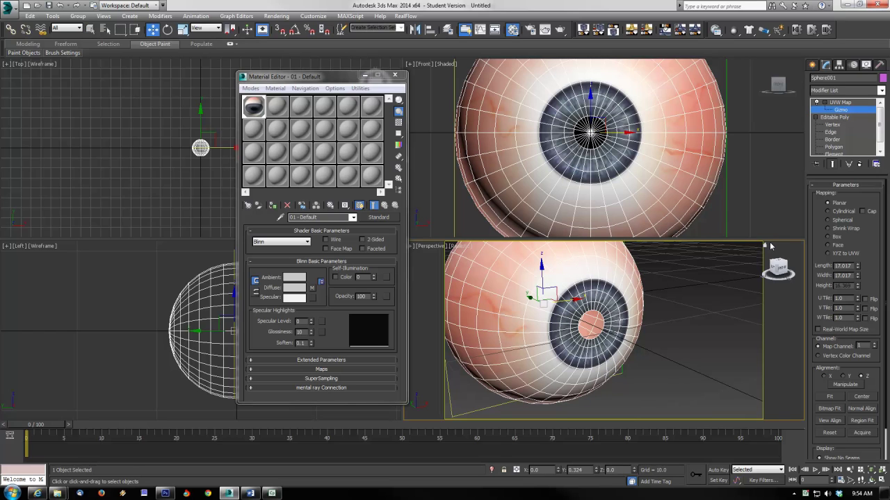
pyautogui.click(828, 409)
pyautogui.click(323, 143)
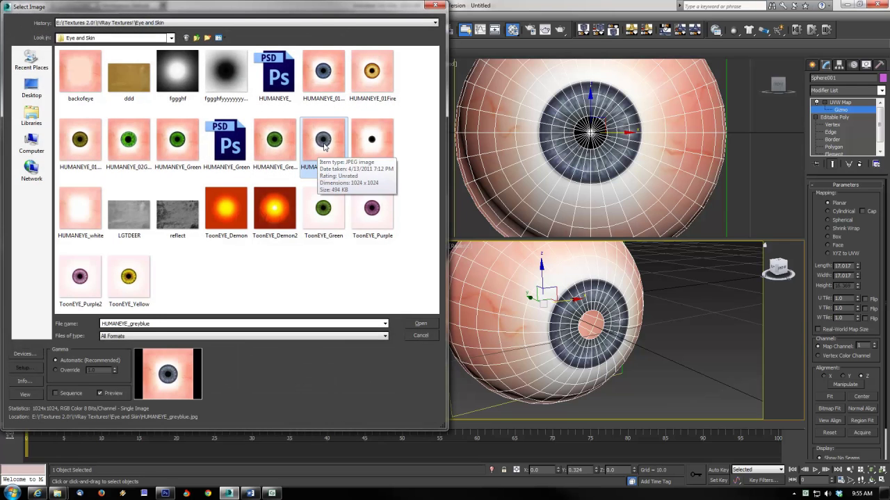
pyautogui.doubleClick(323, 141)
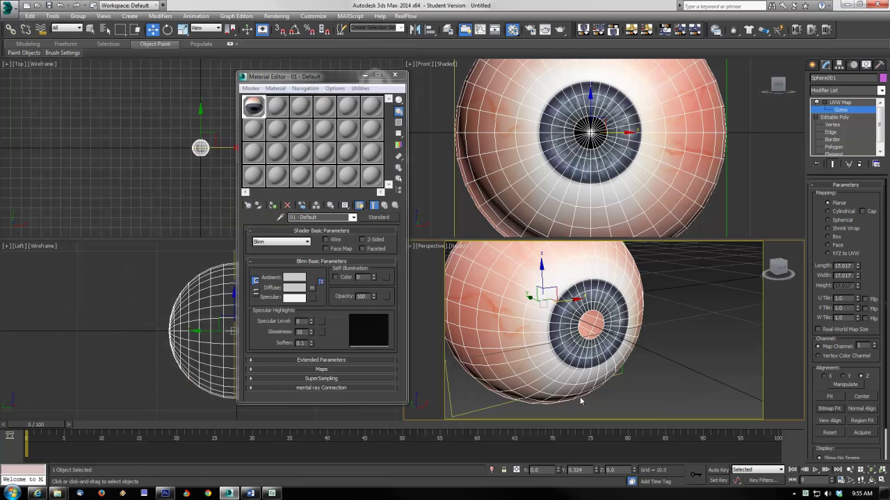
# Scale the UVW Map gizmo up slightly in the Front view so the textured iris lines up with the iris edge loop.
pyautogui.press('r')
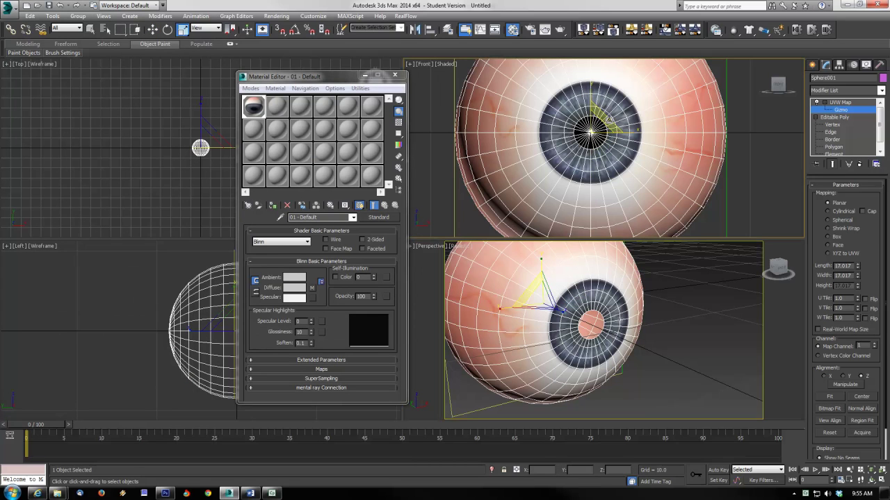
pyautogui.moveTo(613, 129); pyautogui.dragTo(611, 110)
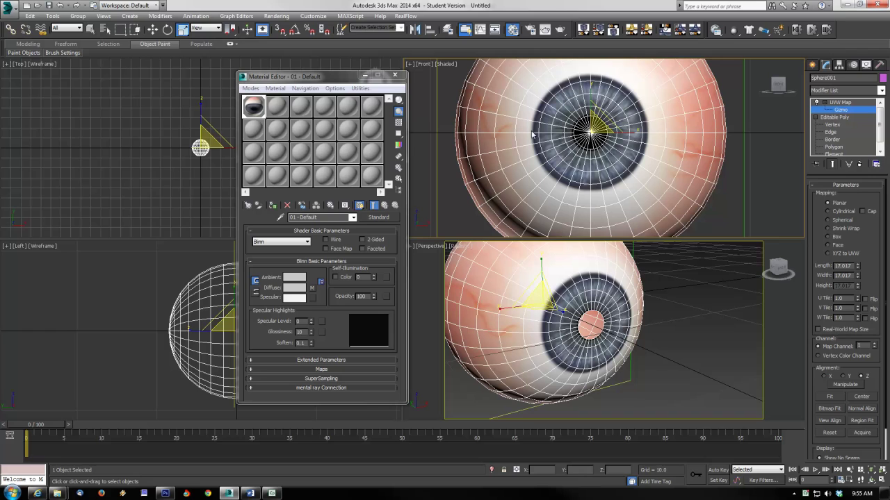
pyautogui.moveTo(610, 120); pyautogui.dragTo(606, 119)
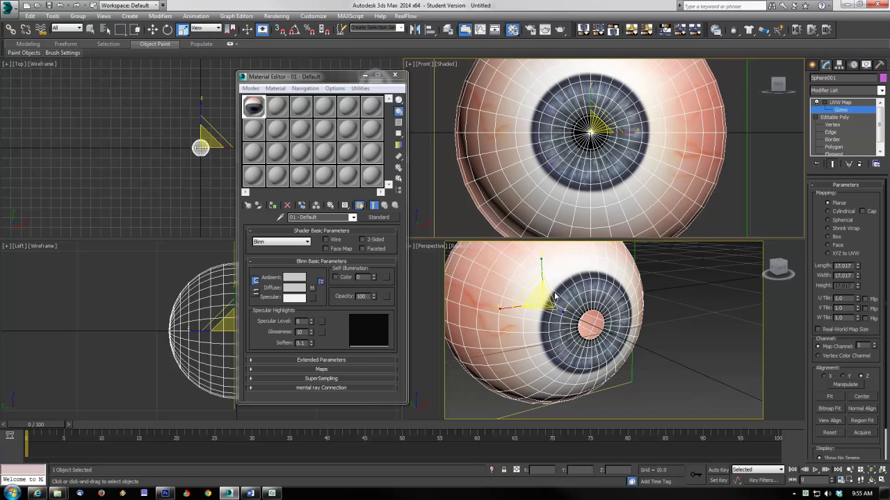
pyautogui.moveTo(598, 120); pyautogui.dragTo(560, 129)
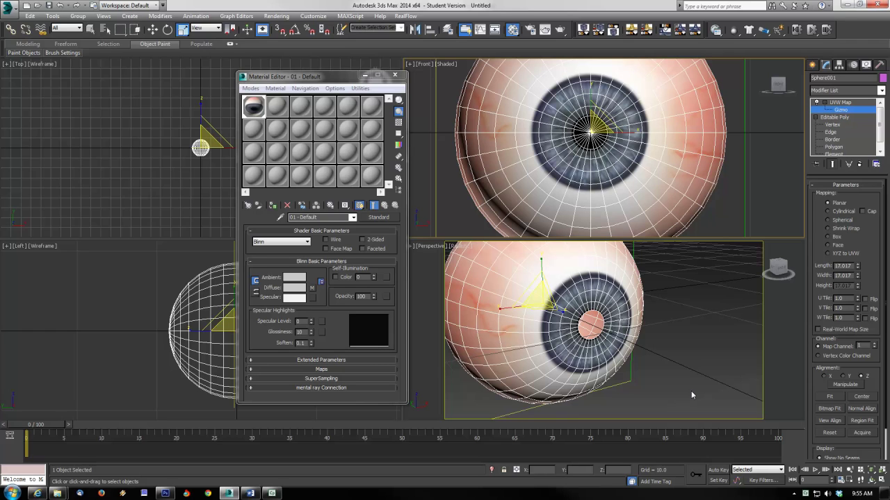
# Select the pupil hole's border in the Editable Poly with the end result shown, and scale it slightly to match the textured pupil.
pyautogui.click(833, 139)
pyautogui.click(839, 102)
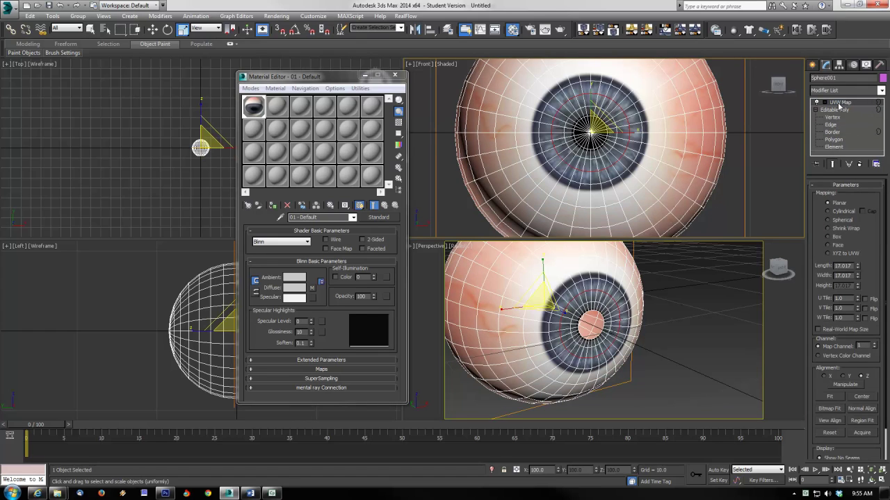
pyautogui.click(836, 132)
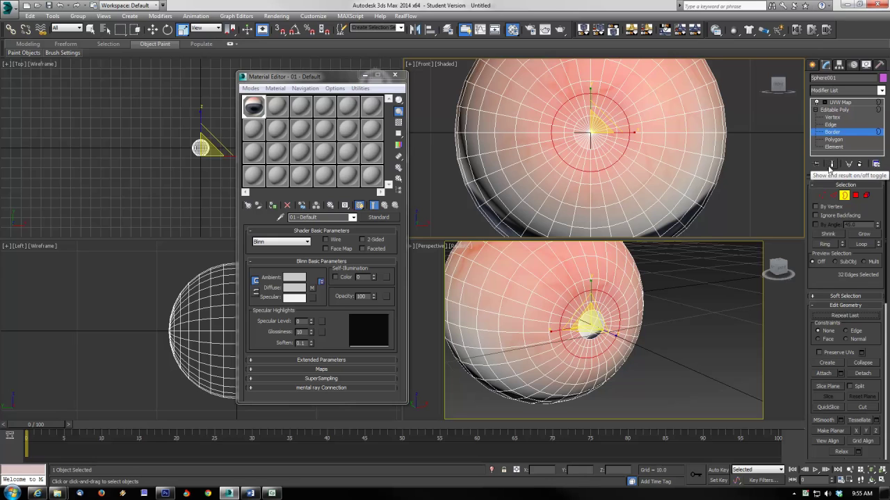
pyautogui.click(832, 165)
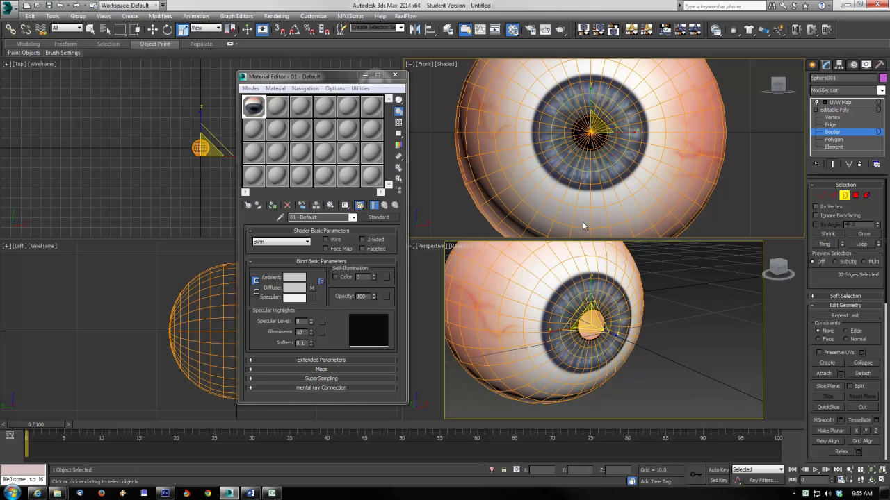
pyautogui.click(599, 314)
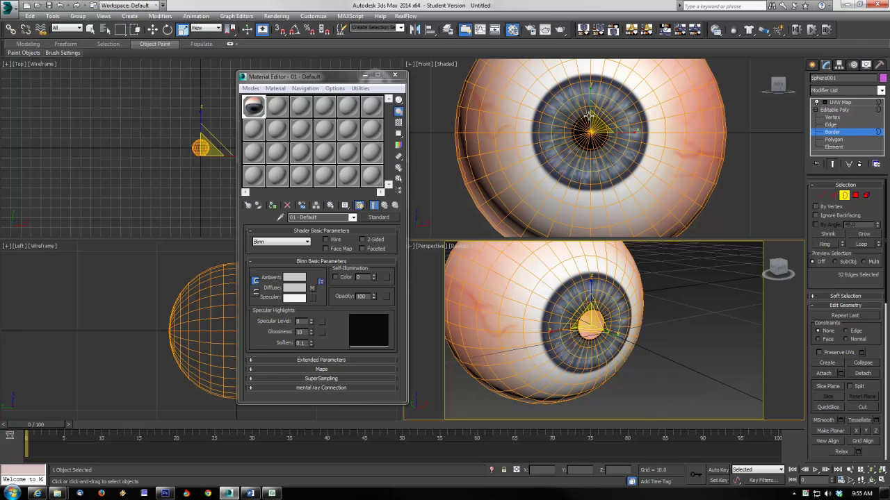
pyautogui.moveTo(603, 120); pyautogui.dragTo(605, 121)
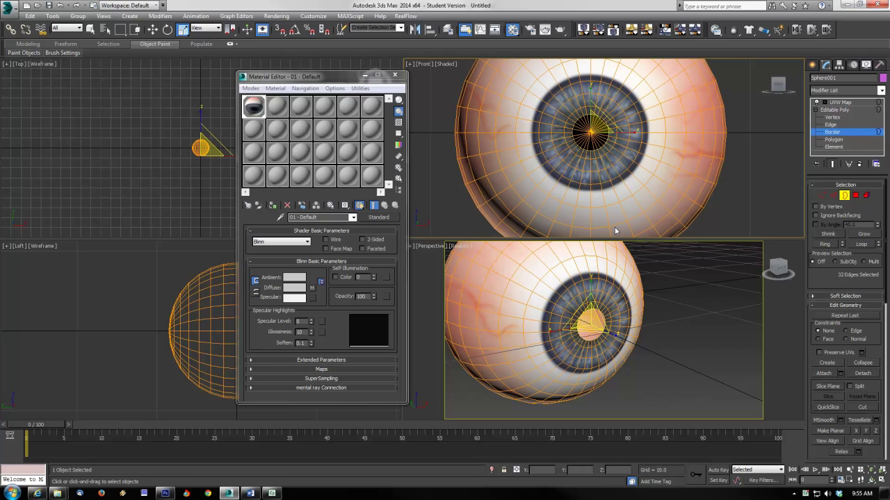
# Turn on soft selection for the pupil border with a falloff of 28, and close the Material Editor.
pyautogui.click(152, 29)
pyautogui.click(839, 296)
pyautogui.click(817, 258)
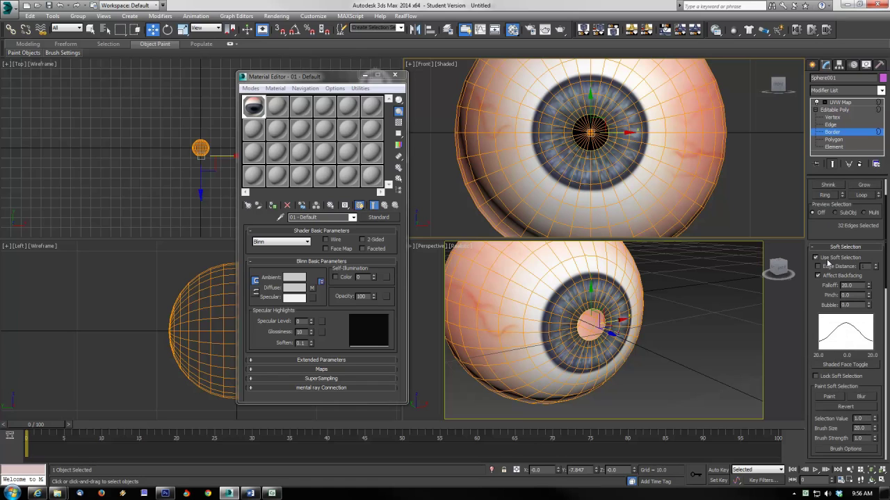
pyautogui.rightClick(869, 286)
pyautogui.write('28')
pyautogui.press('Return')
pyautogui.click(394, 76)
pyautogui.click(602, 314)
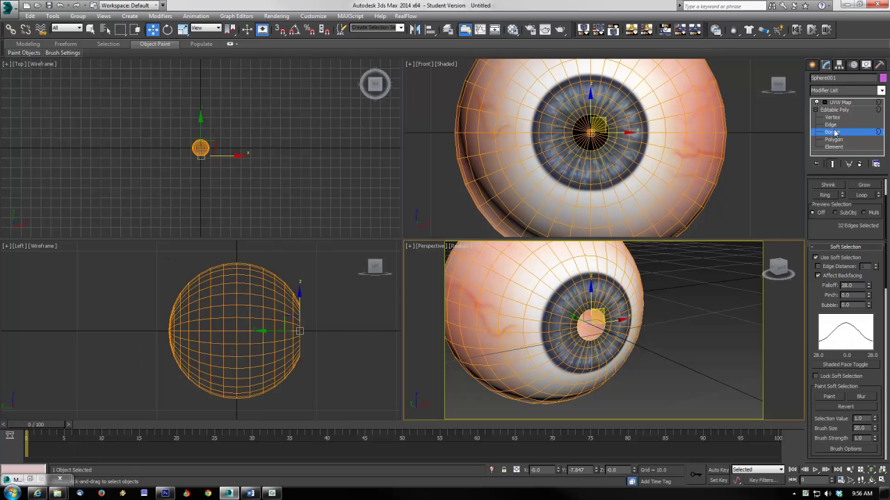
# Reduce the soft selection falloff to 2.8 with the end result temporarily hidden, limiting the influence to the iris area.
pyautogui.click(832, 164)
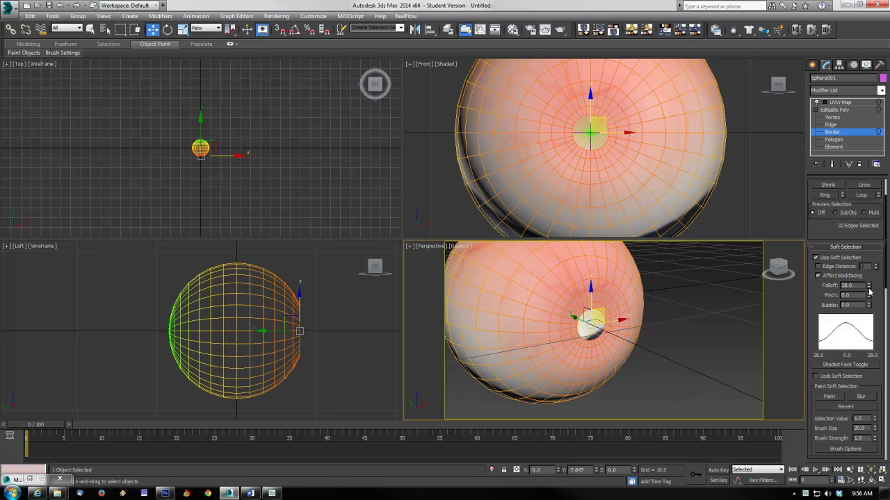
pyautogui.moveTo(868, 286); pyautogui.dragTo(865, 328)
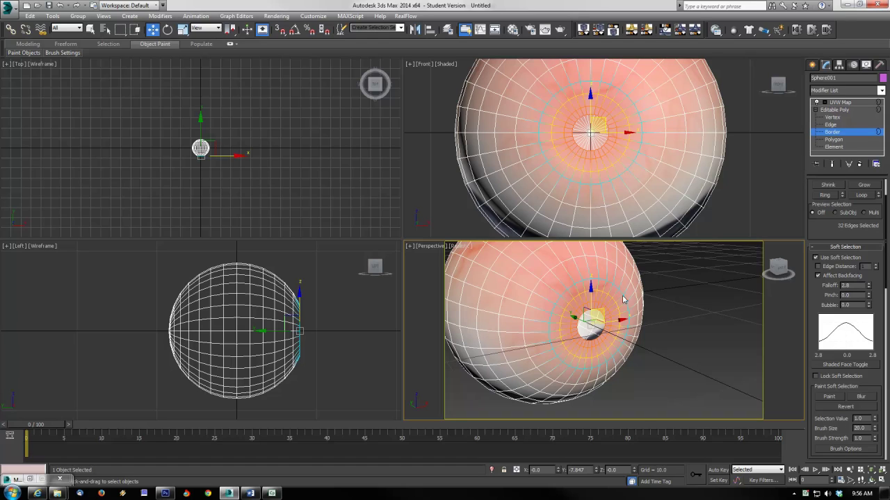
pyautogui.click(832, 164)
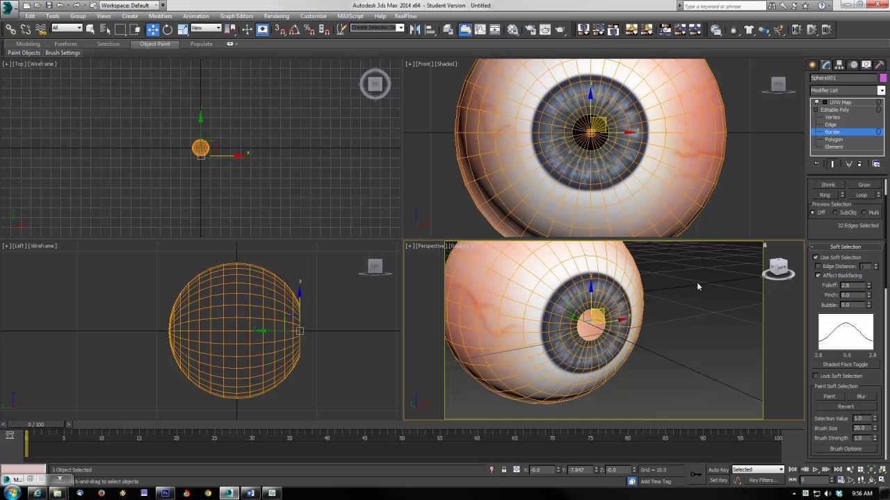
# Try moving the soft-selected pupil border back into the eyeball, and undo the move.
pyautogui.moveTo(574, 318); pyautogui.dragTo(649, 348)
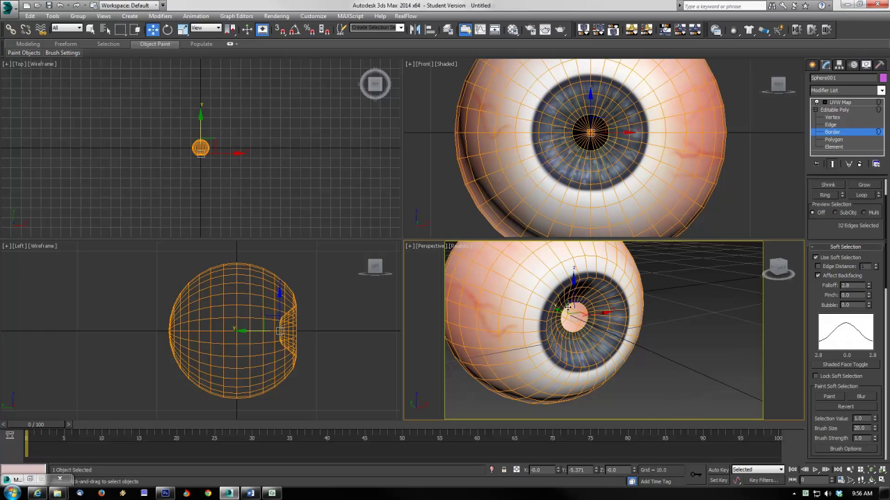
pyautogui.hotkey('ctrl', 'z')
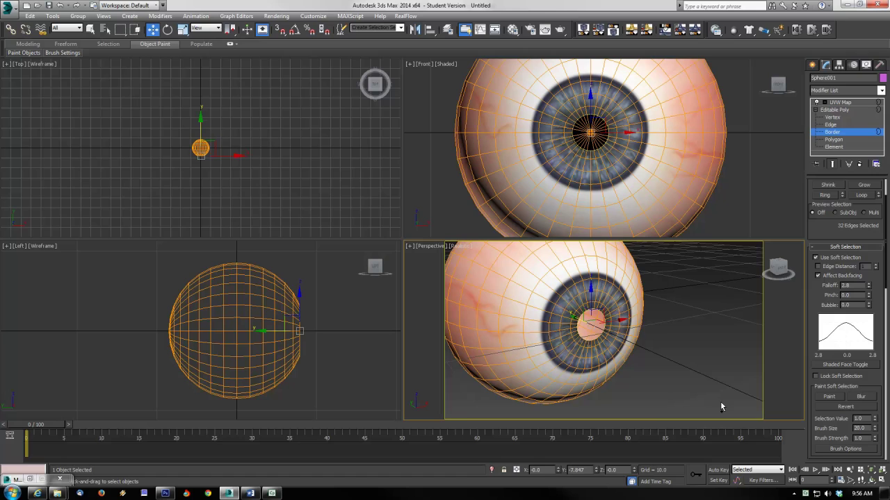
# Set the soft selection pinch to 1.0 and move the pupil border into the eyeball to about Y -5.38, forming a concave iris.
pyautogui.moveTo(871, 297); pyautogui.dragTo(858, 226)
pyautogui.doubleClick(846, 295)
pyautogui.write('1.0')
pyautogui.press('Return')
pyautogui.moveTo(576, 316); pyautogui.dragTo(558, 316)
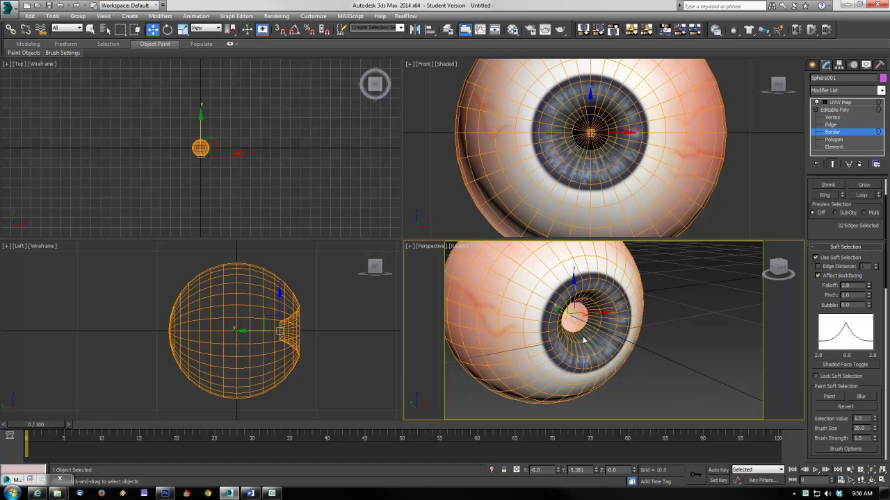
# Undo the pupil border move, push the border into the eyeball more shallowly to about Y -6.04, and turn off soft selection.
pyautogui.hotkey('ctrl', 'z')
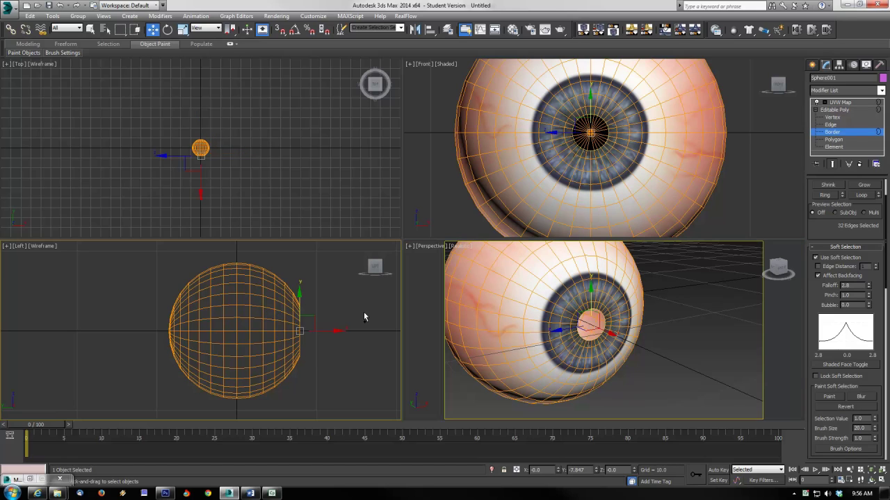
pyautogui.moveTo(326, 332); pyautogui.dragTo(722, 382)
pyautogui.hotkey('ctrl', 'z')
pyautogui.rightClick(722, 382)
pyautogui.click(823, 259)
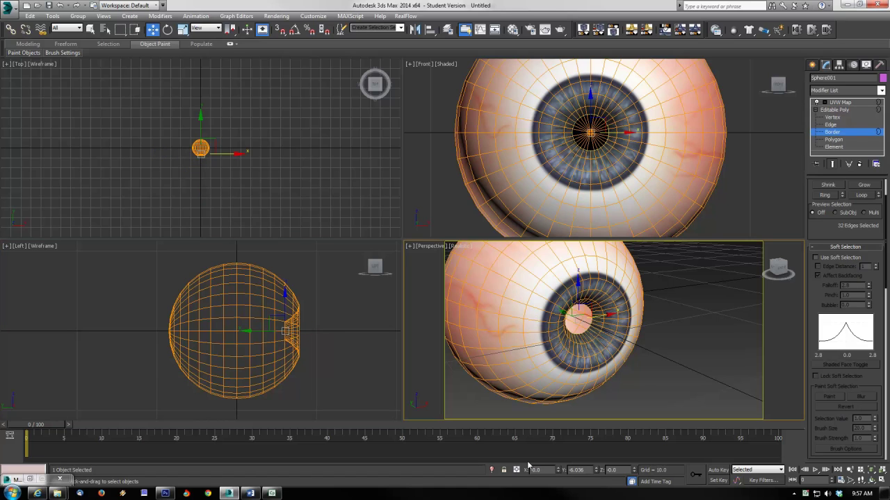
# Extend the pupil border with new polygons straight back into the eyeball to about Y -1.73, forming a tunnel, and clear the selection.
pyautogui.rightClick(258, 334)
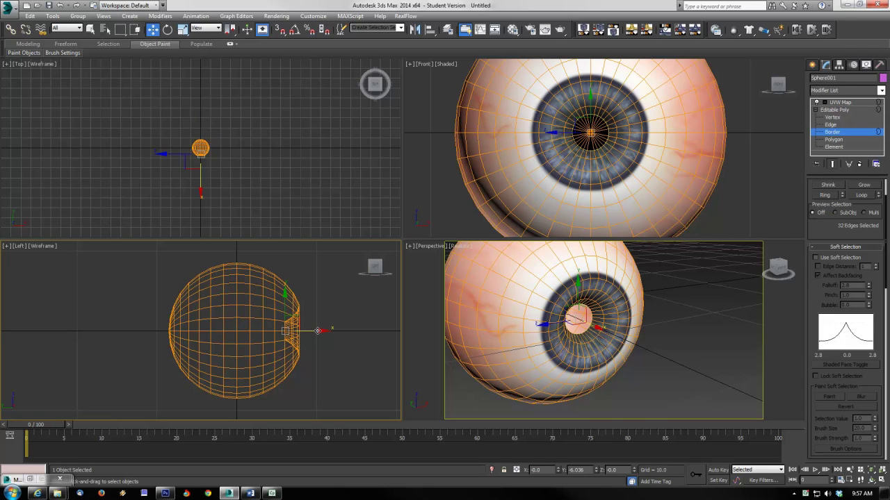
pyautogui.keyDown('shift'); pyautogui.moveTo(317, 331); pyautogui.dragTo(295, 339); pyautogui.keyUp('shift')
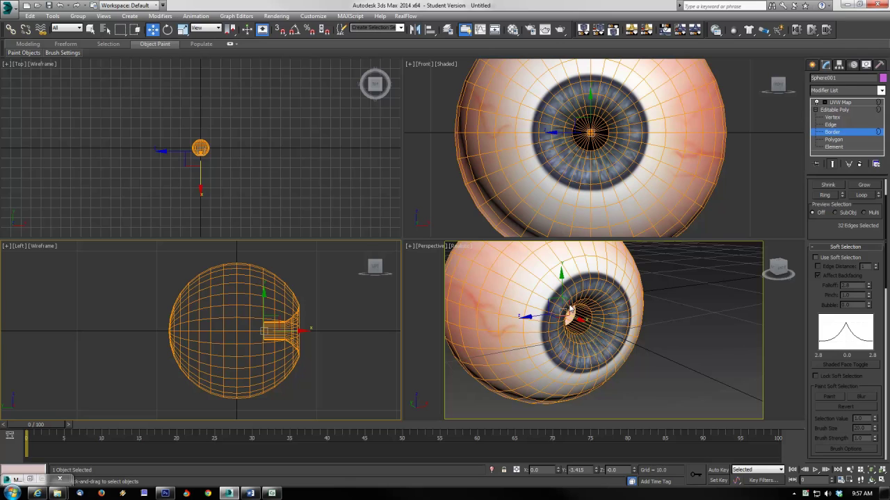
pyautogui.moveTo(297, 334); pyautogui.dragTo(282, 334)
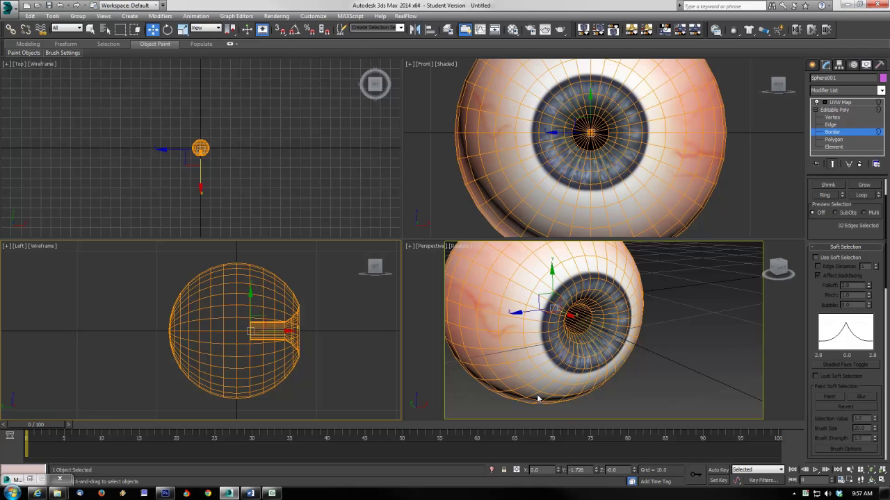
pyautogui.click(697, 325)
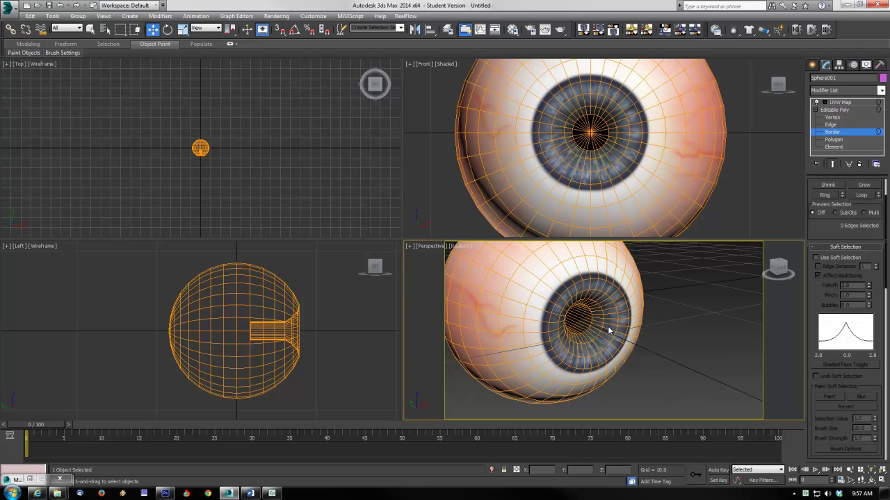
# With the end result hidden, select the edge loop just outside the pupil rim and scale it inward slightly to round the iris slope.
pyautogui.click(832, 124)
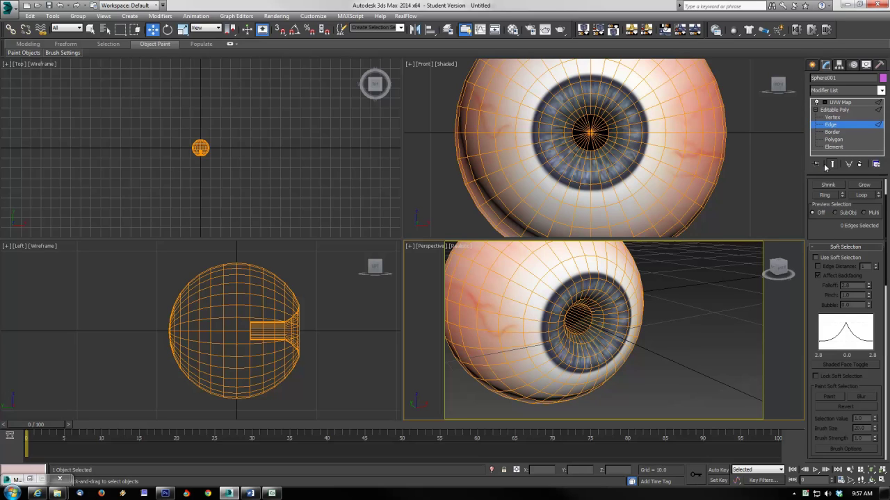
pyautogui.scroll(6, 320, 323)
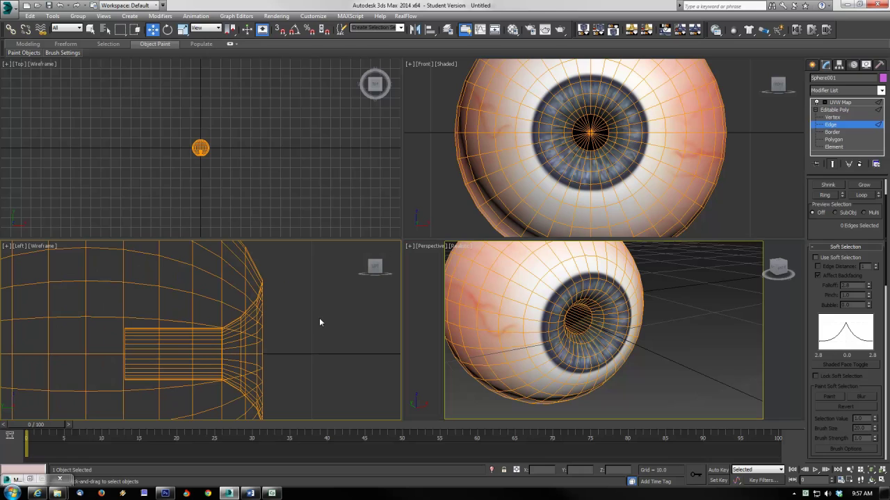
pyautogui.click(601, 293)
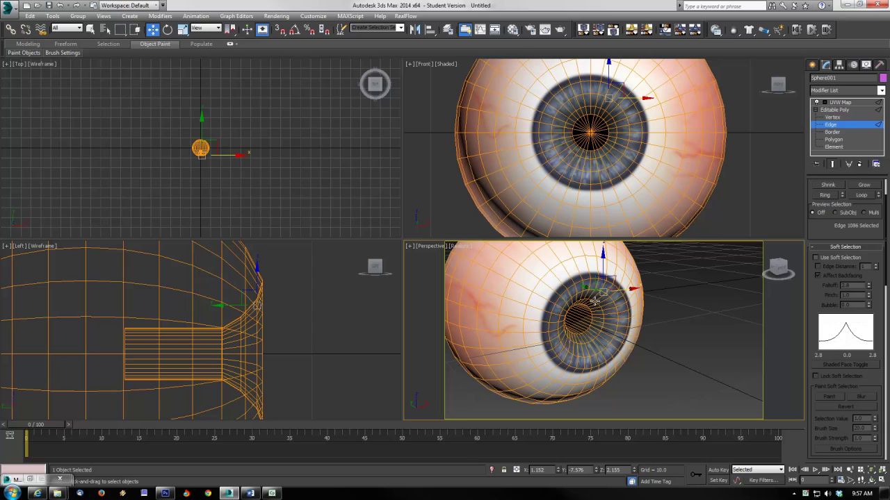
pyautogui.click(593, 301)
pyautogui.scroll(2, 591, 318)
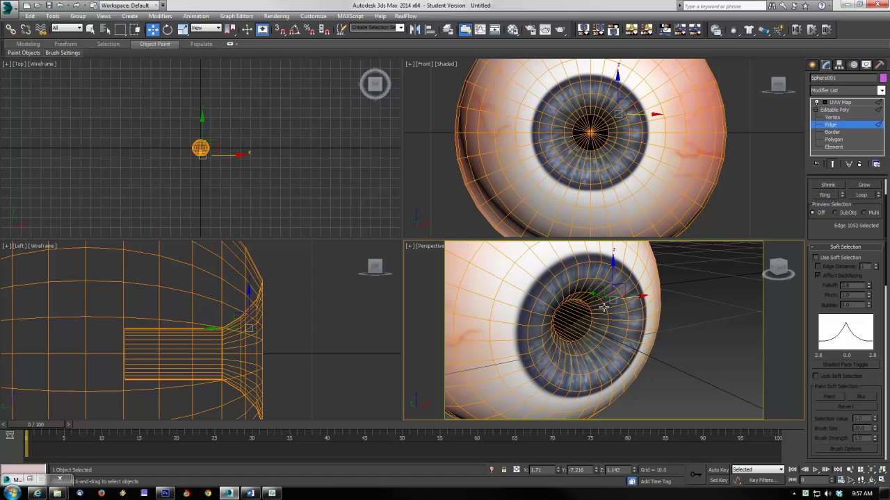
pyautogui.click(603, 307)
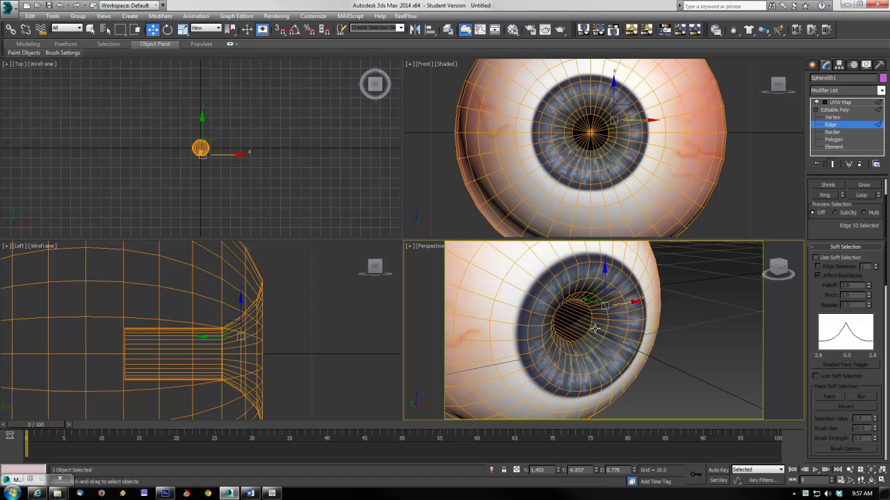
pyautogui.click(832, 165)
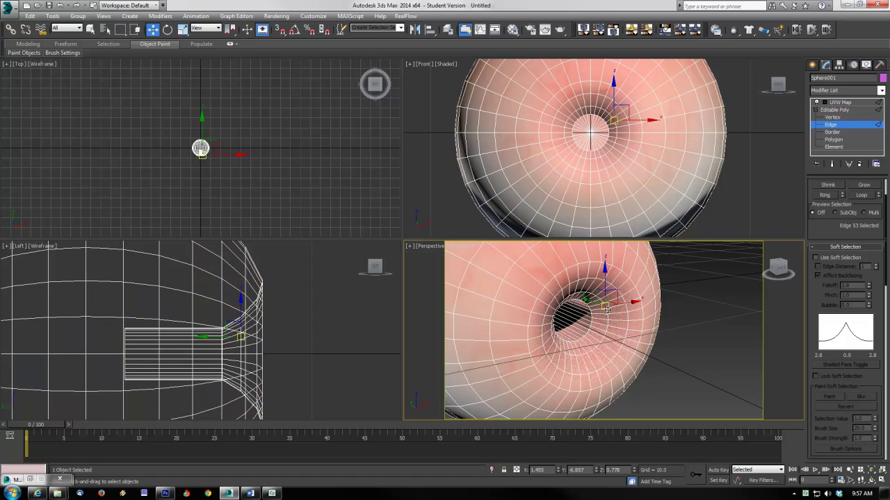
pyautogui.keyDown('alt'); pyautogui.moveTo(607, 310); pyautogui.dragTo(607, 310, button='middle'); pyautogui.keyUp('alt')
pyautogui.hotkey('alt', 'w')
pyautogui.moveTo(445, 271); pyautogui.dragTo(882, 390, button='middle')
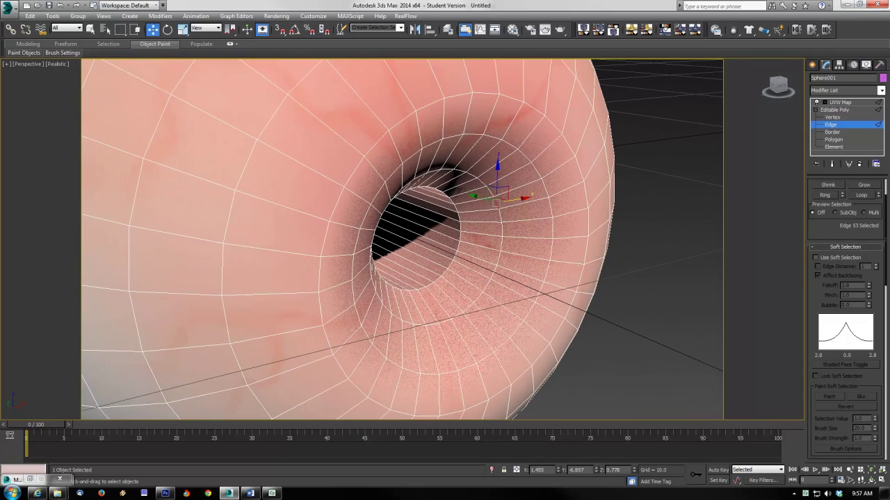
pyautogui.click(861, 195)
pyautogui.hotkey('alt', 'w')
pyautogui.rightClick(271, 346)
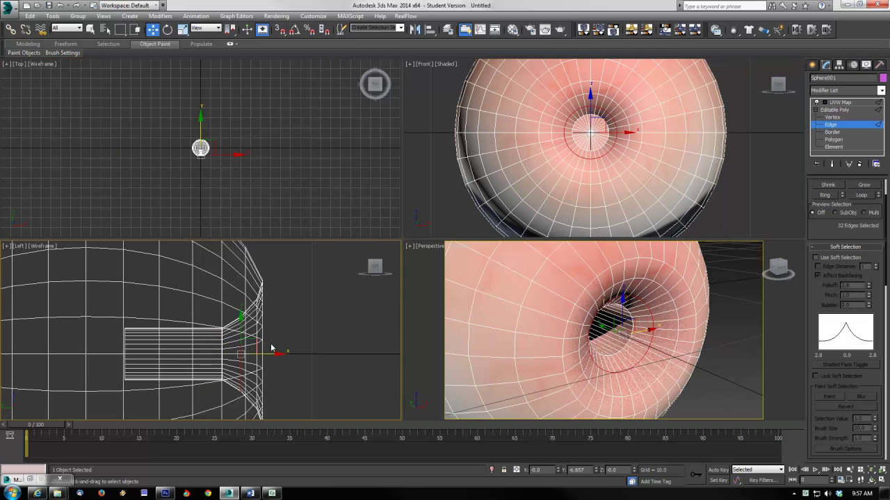
pyautogui.click(183, 29)
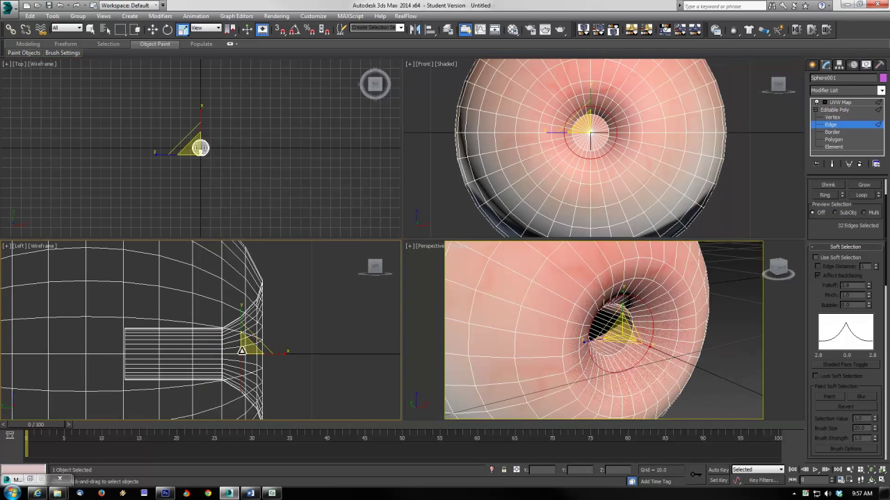
pyautogui.moveTo(243, 351); pyautogui.dragTo(243, 357)
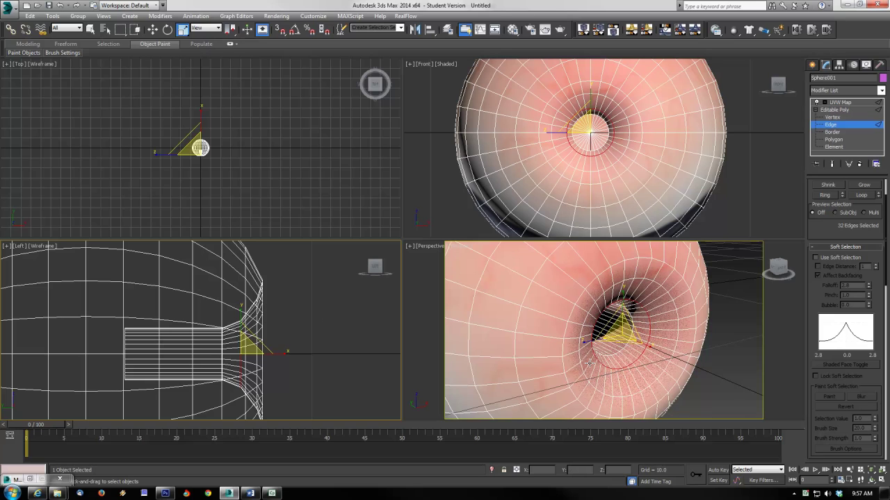
# Scale the next edge loop outward from the pupil slightly inward, and check the textured iris with the eyeball deselected.
pyautogui.click(593, 385)
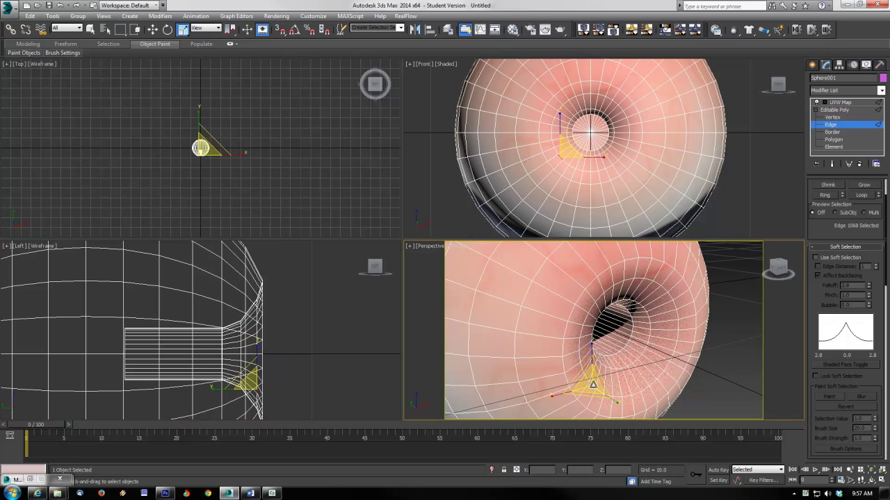
pyautogui.click(862, 196)
pyautogui.moveTo(633, 337); pyautogui.dragTo(629, 344)
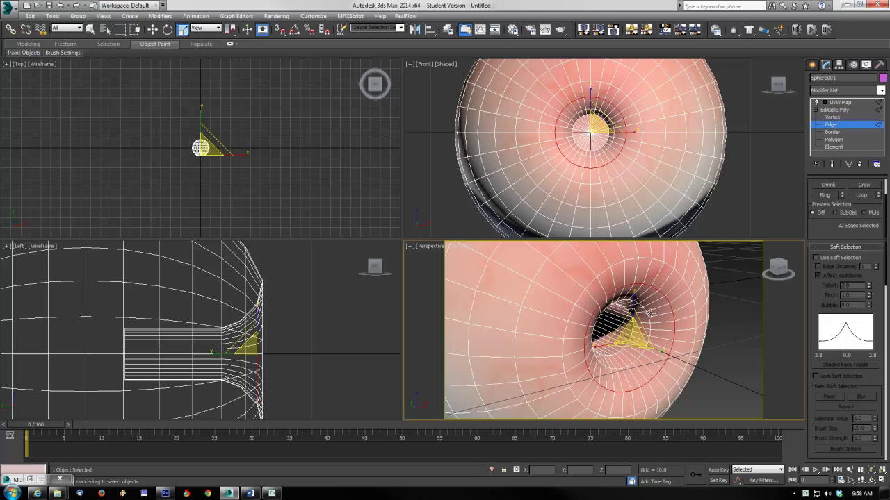
pyautogui.click(856, 111)
pyautogui.click(840, 102)
pyautogui.click(739, 407)
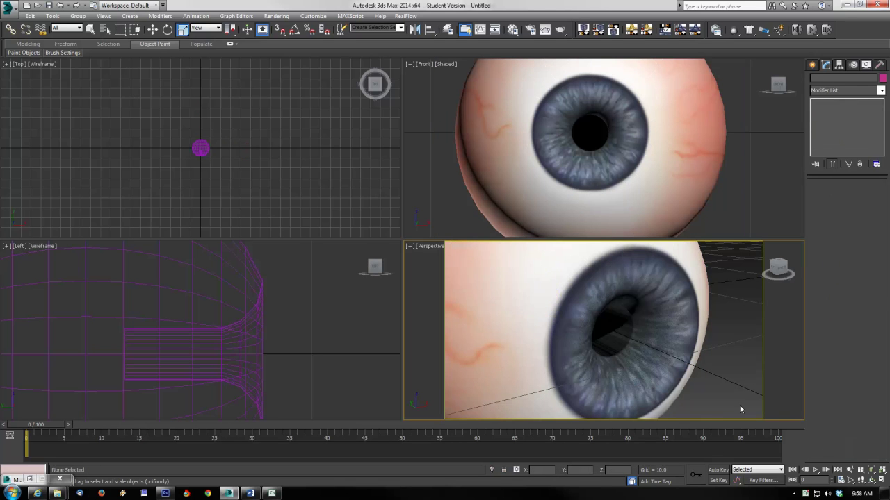
pyautogui.scroll(-6, 698, 383)
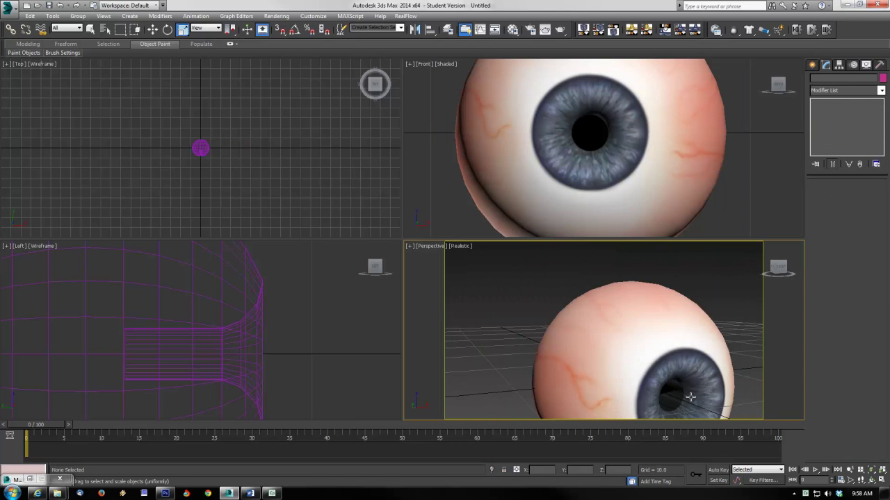
pyautogui.scroll(6, 653, 362)
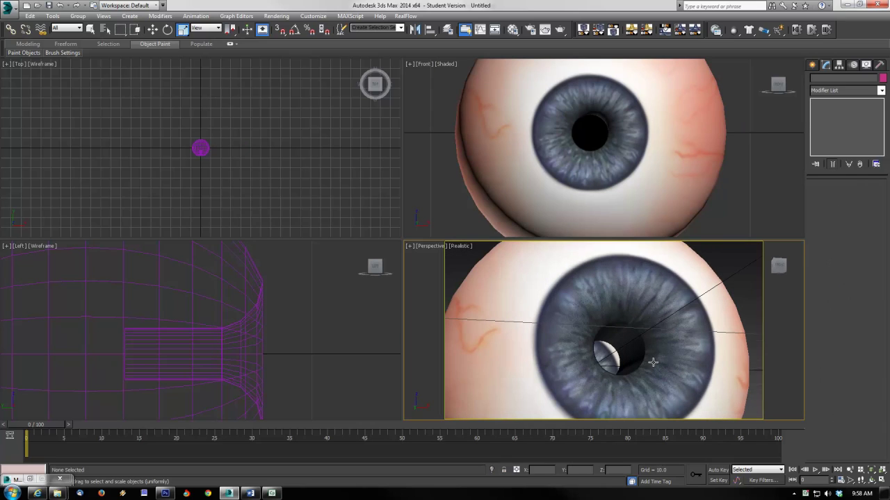
# Scale down the open border at the tunnel's inner end so the pupil tapers, and show the end result again.
pyautogui.click(652, 362)
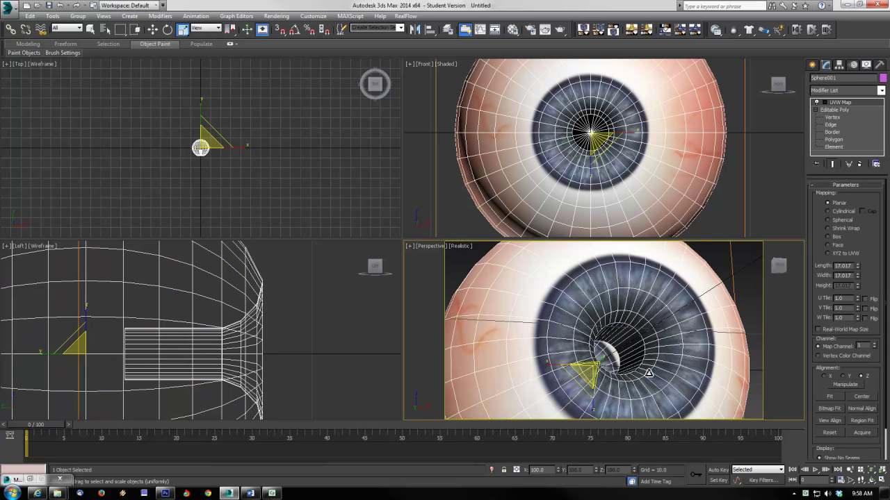
pyautogui.click(847, 132)
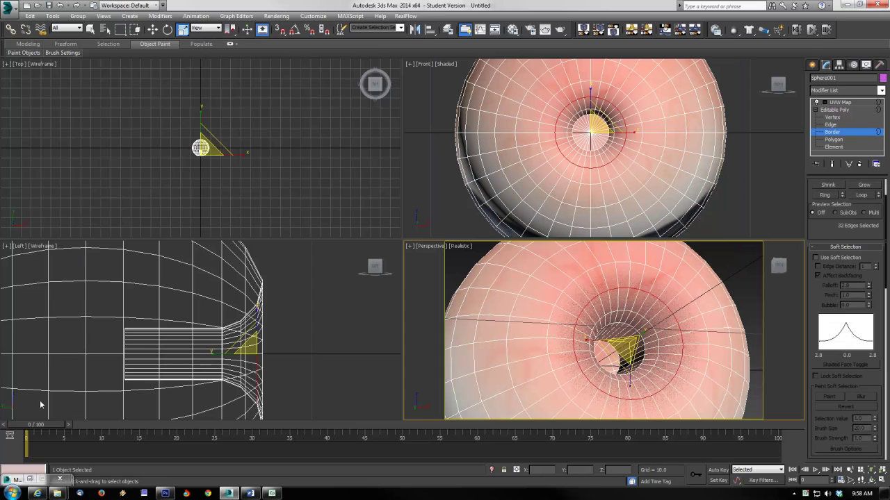
pyautogui.click(164, 346)
pyautogui.moveTo(130, 351); pyautogui.dragTo(126, 367)
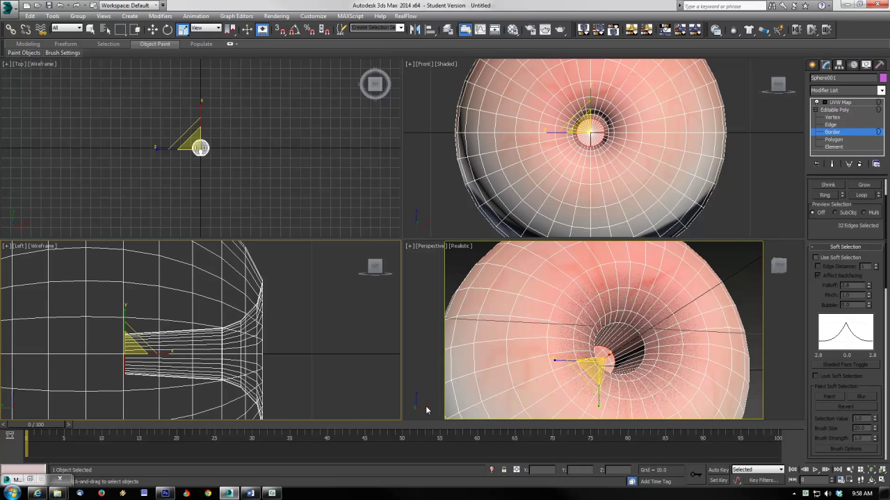
pyautogui.click(831, 164)
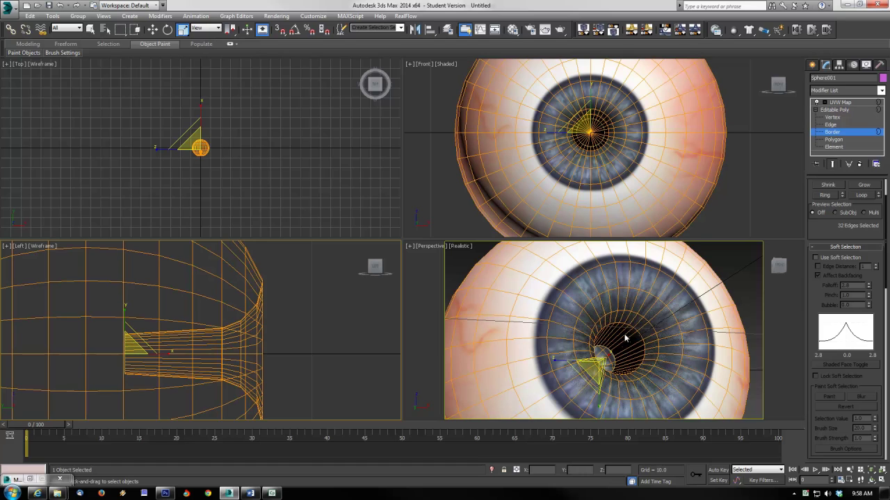
pyautogui.keyDown('alt'); pyautogui.moveTo(632, 367); pyautogui.dragTo(683, 335, button='middle'); pyautogui.keyUp('alt')
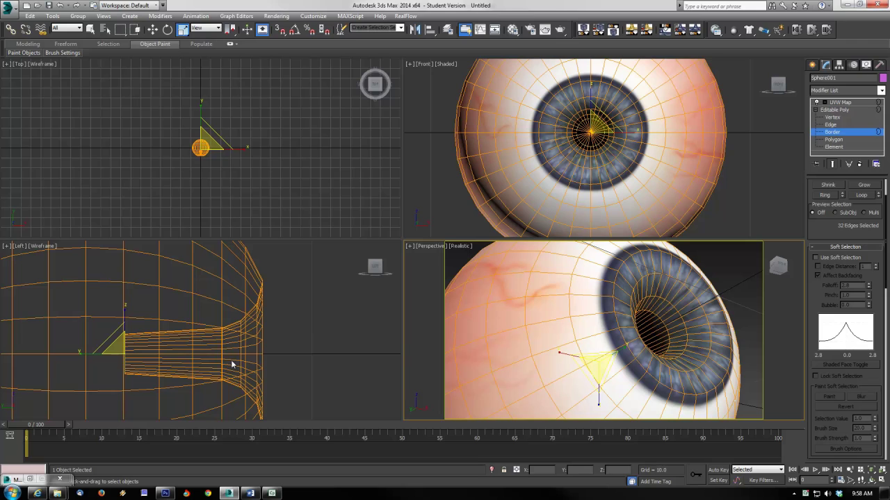
# Switch to edge editing, select the edge loop around the pupil rim, and pick a single edge inside the tunnel.
pyautogui.click(831, 125)
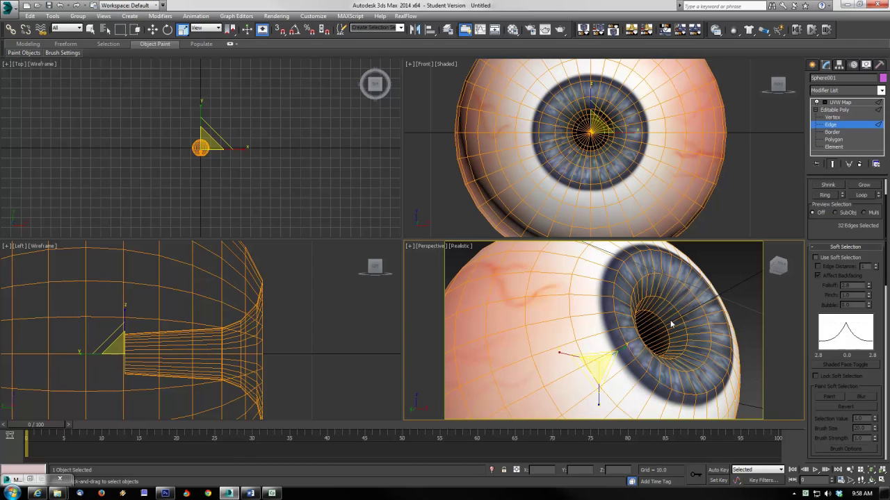
pyautogui.click(664, 320)
pyautogui.scroll(3, 676, 352)
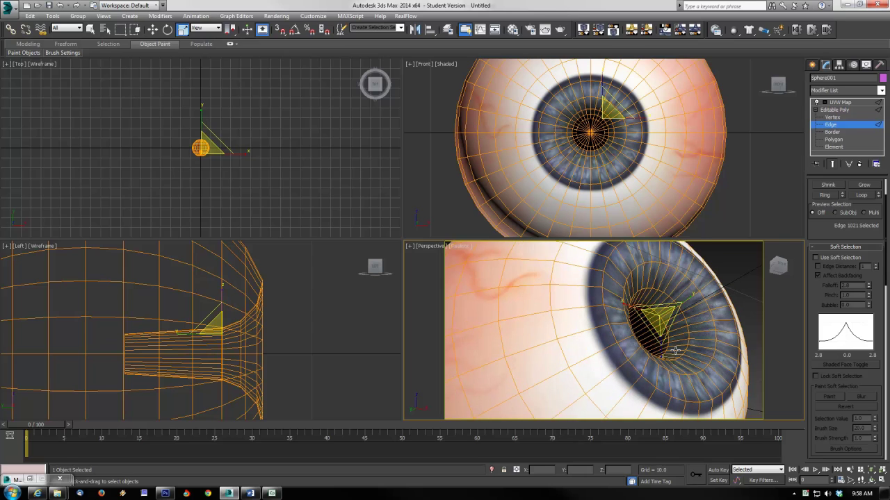
pyautogui.click(861, 196)
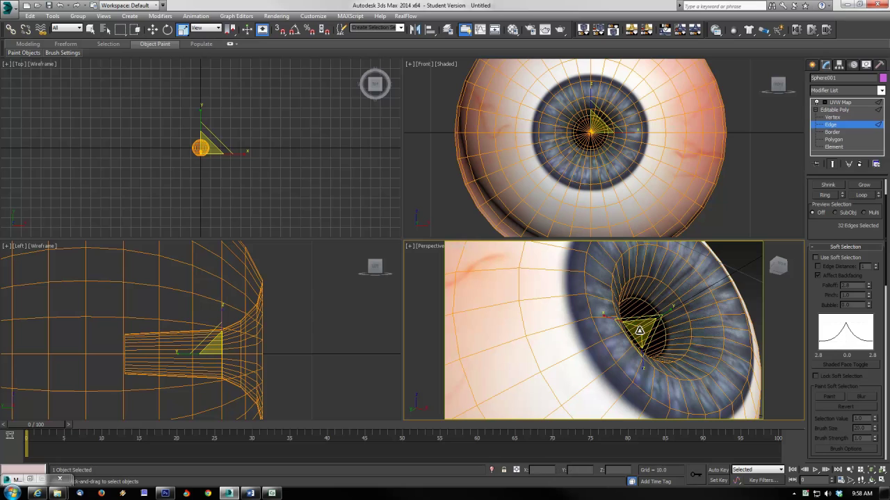
pyautogui.click(640, 304)
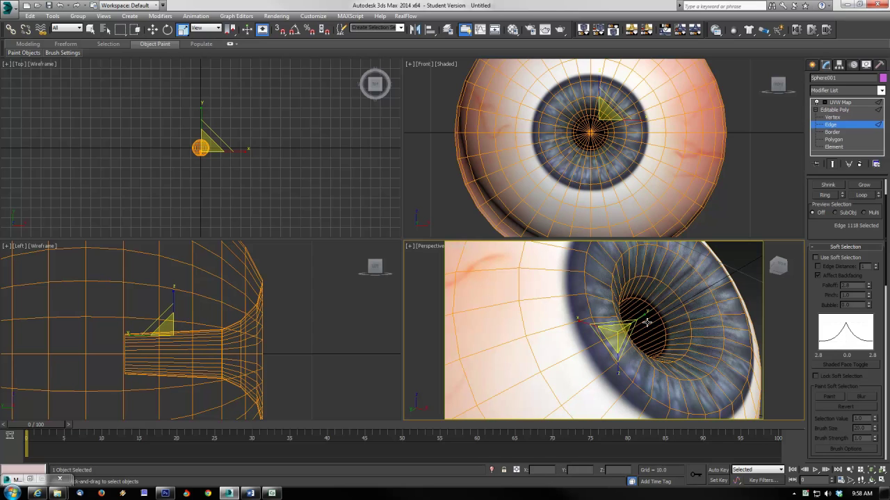
# Select the second edge loop outside the pupil rim and move it forward to about Y -7.67.
pyautogui.keyDown('alt'); pyautogui.moveTo(666, 386); pyautogui.dragTo(727, 381, button='middle'); pyautogui.keyUp('alt')
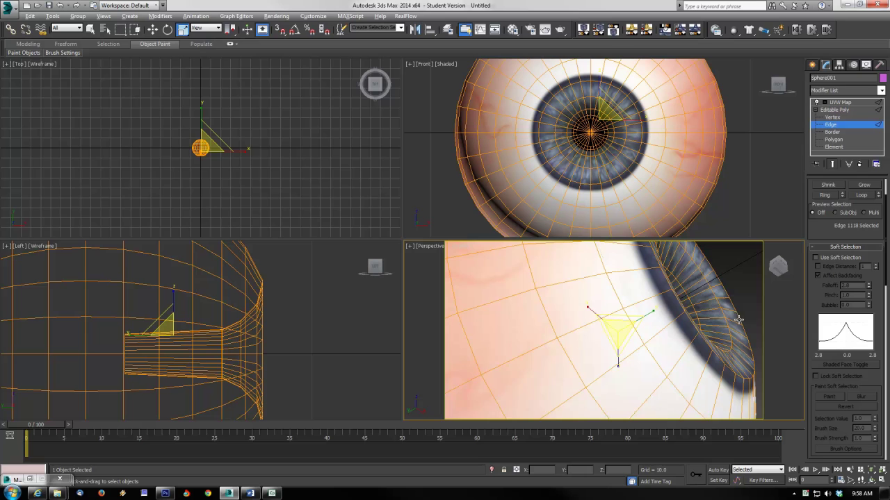
pyautogui.keyDown('alt'); pyautogui.moveTo(737, 320); pyautogui.dragTo(740, 333, button='middle'); pyautogui.keyUp('alt')
pyautogui.click(732, 349)
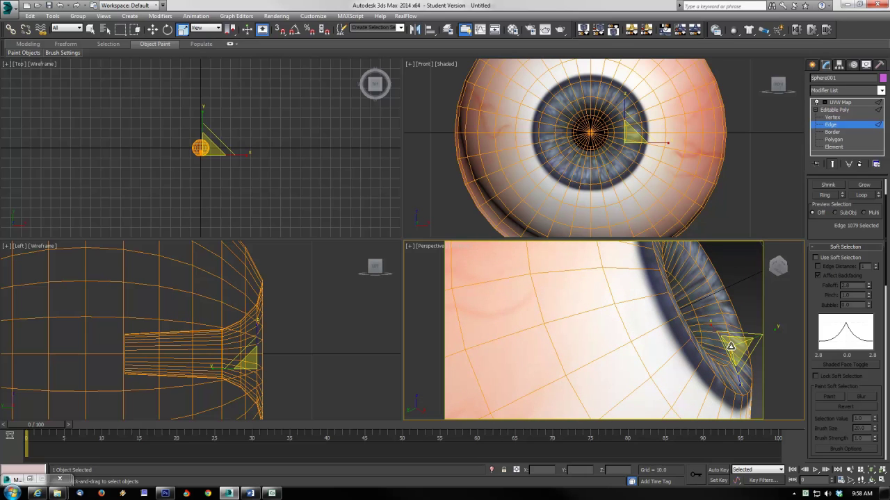
pyautogui.keyDown('alt'); pyautogui.moveTo(700, 364); pyautogui.dragTo(695, 389, button='middle'); pyautogui.keyUp('alt')
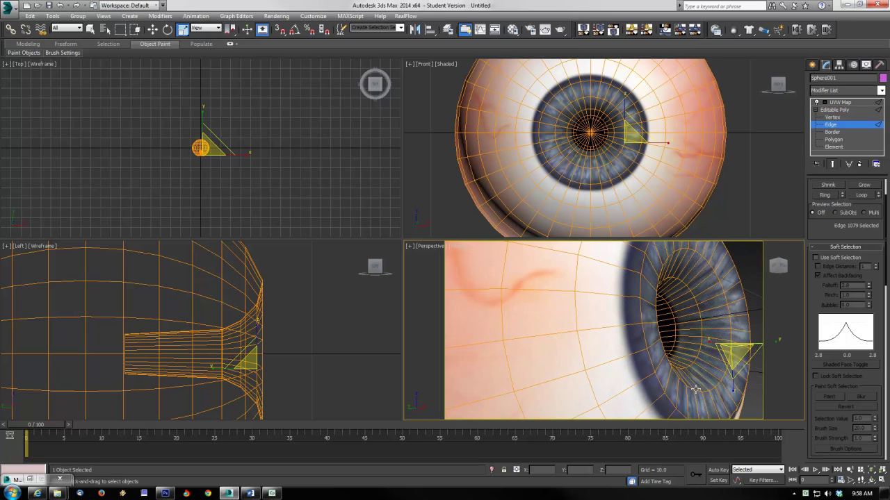
pyautogui.click(153, 29)
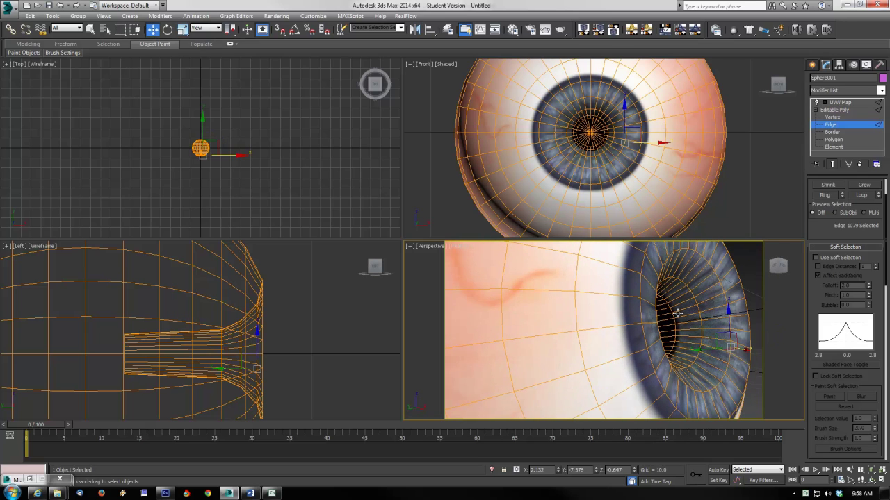
pyautogui.click(862, 195)
pyautogui.moveTo(673, 317); pyautogui.dragTo(678, 323)
pyautogui.keyDown('alt'); pyautogui.moveTo(679, 323); pyautogui.dragTo(646, 294, button='middle'); pyautogui.keyUp('alt')
pyautogui.keyDown('alt'); pyautogui.moveTo(680, 355); pyautogui.dragTo(648, 277, button='middle'); pyautogui.keyUp('alt')
pyautogui.keyDown('alt'); pyautogui.moveTo(676, 333); pyautogui.dragTo(673, 370, button='middle'); pyautogui.keyUp('alt')
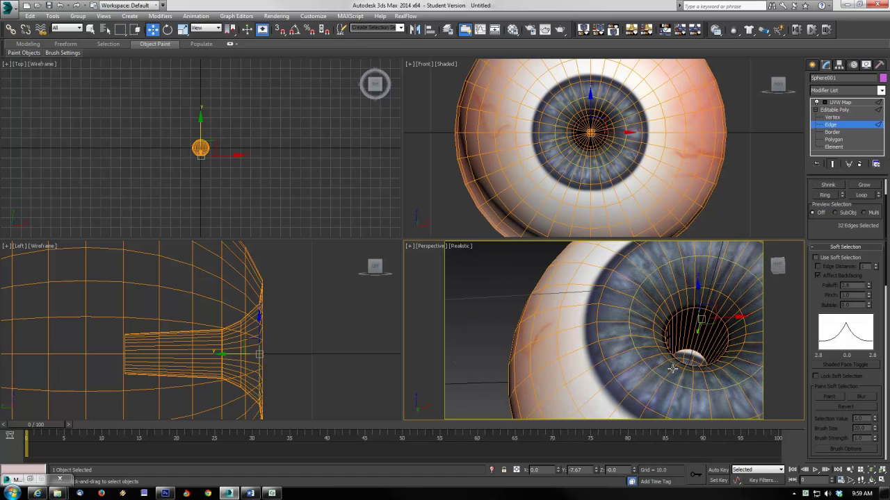
# Scale the selected edge loop outside the pupil rim up to about 107%.
pyautogui.click(182, 30)
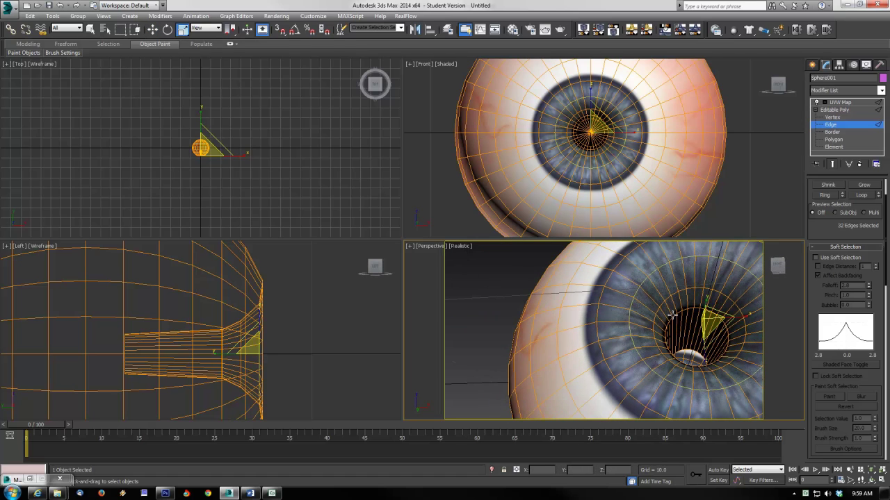
pyautogui.moveTo(709, 322); pyautogui.dragTo(712, 322)
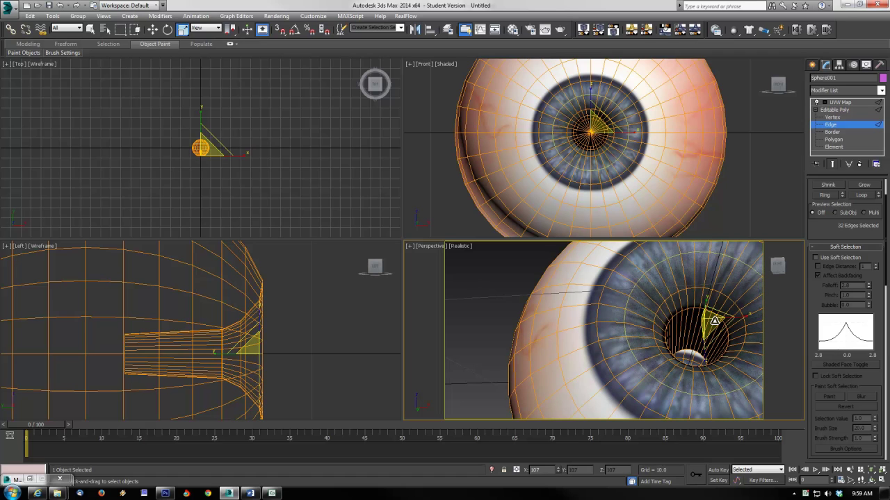
pyautogui.keyDown('alt'); pyautogui.moveTo(712, 322); pyautogui.dragTo(723, 397, button='middle'); pyautogui.keyUp('alt')
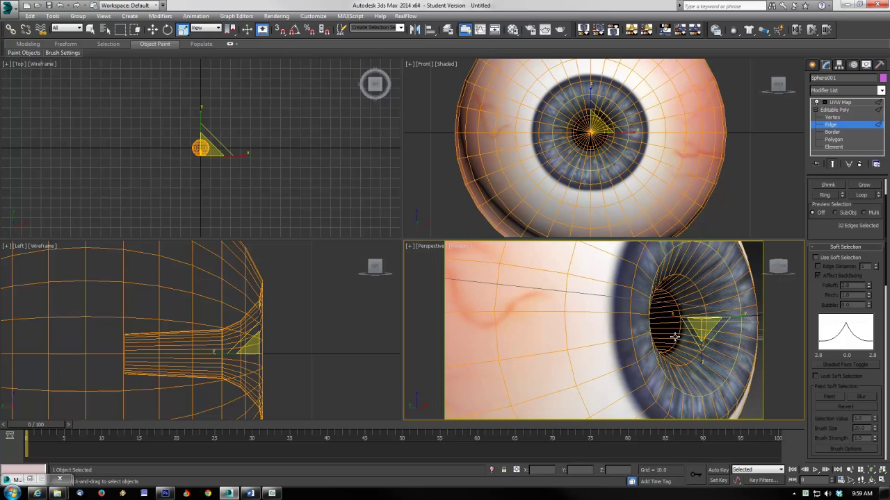
pyautogui.keyDown('alt'); pyautogui.moveTo(675, 337); pyautogui.dragTo(714, 344, button='middle'); pyautogui.keyUp('alt')
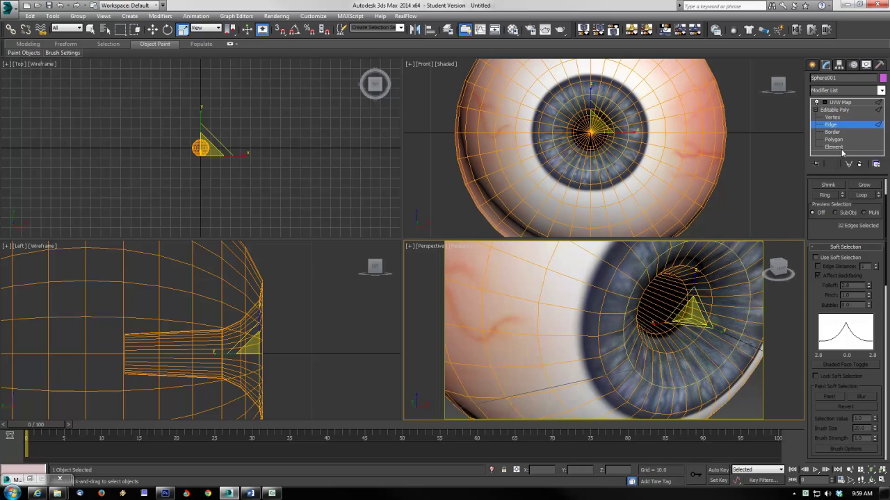
# Leave edge editing, add a MeshSmooth modifier above the eyeball's UVW Map, and deselect the eyeball.
pyautogui.click(841, 112)
pyautogui.click(839, 102)
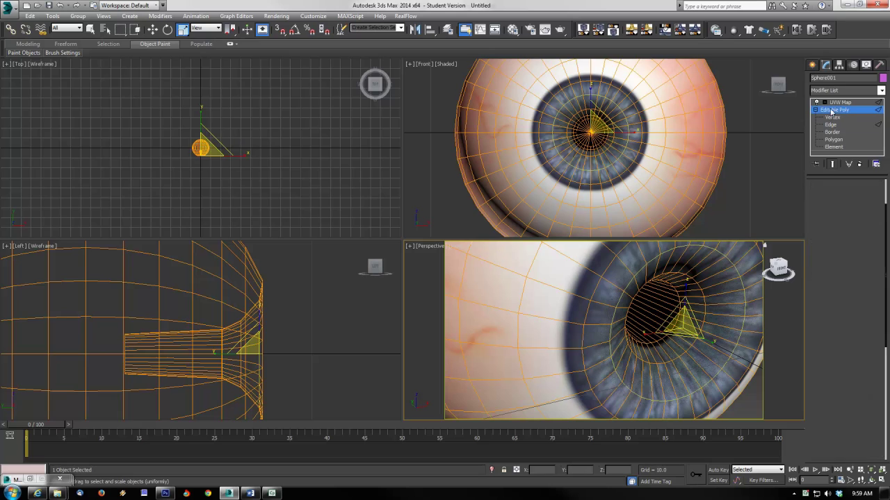
pyautogui.click(869, 91)
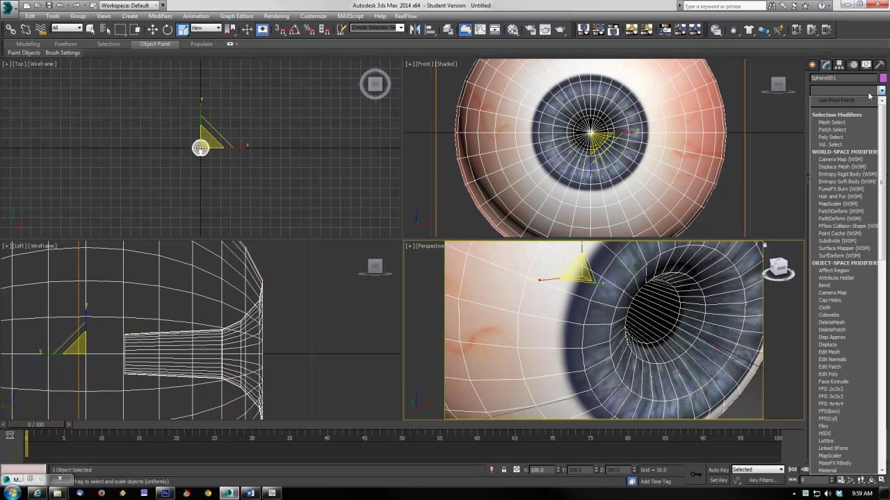
pyautogui.write('meshs')
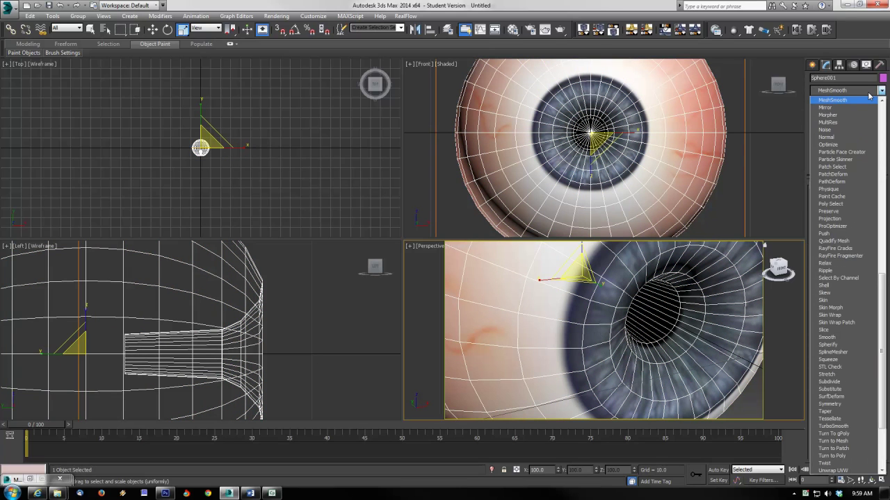
pyautogui.press('Return')
pyautogui.hotkey('ctrl', 'd')
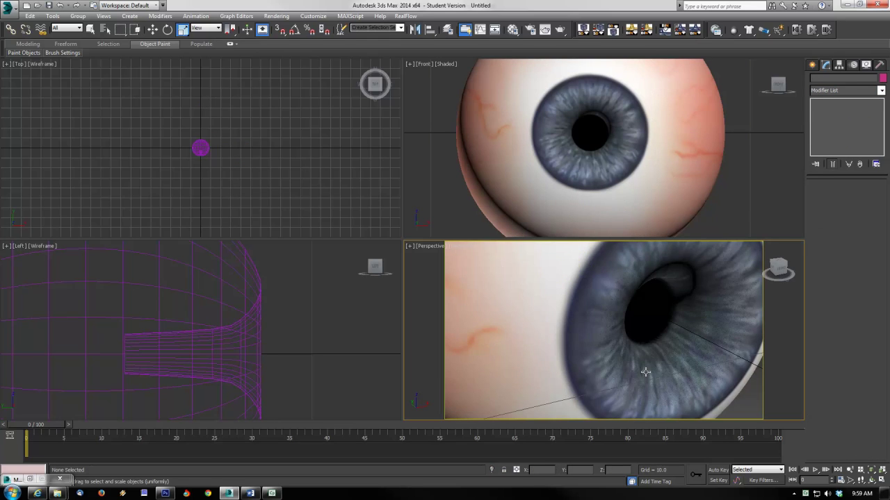
# Examine the smoothed eyeball, iris and pupil tunnel in the maximized perspective view with the grid hidden.
pyautogui.scroll(-8, 645, 372)
pyautogui.click(626, 345)
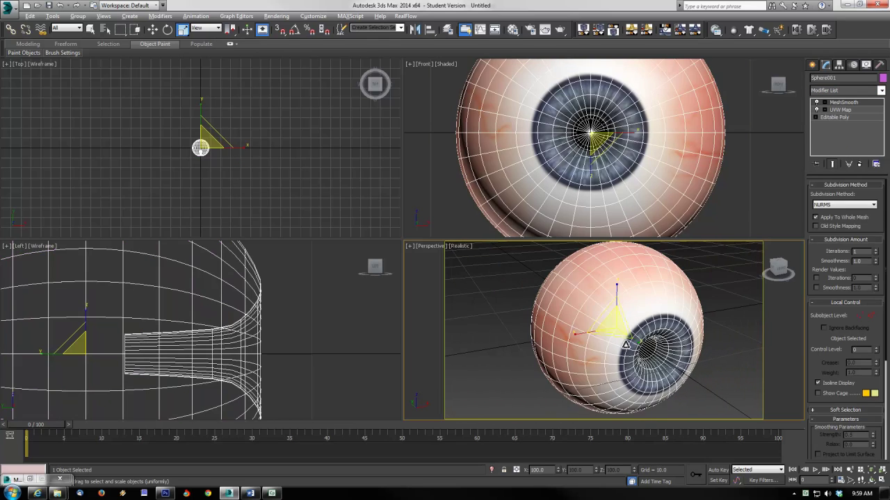
pyautogui.hotkey('alt', 'w')
pyautogui.keyDown('alt'); pyautogui.moveTo(633, 339); pyautogui.dragTo(630, 327, button='middle'); pyautogui.keyUp('alt')
pyautogui.click(630, 328)
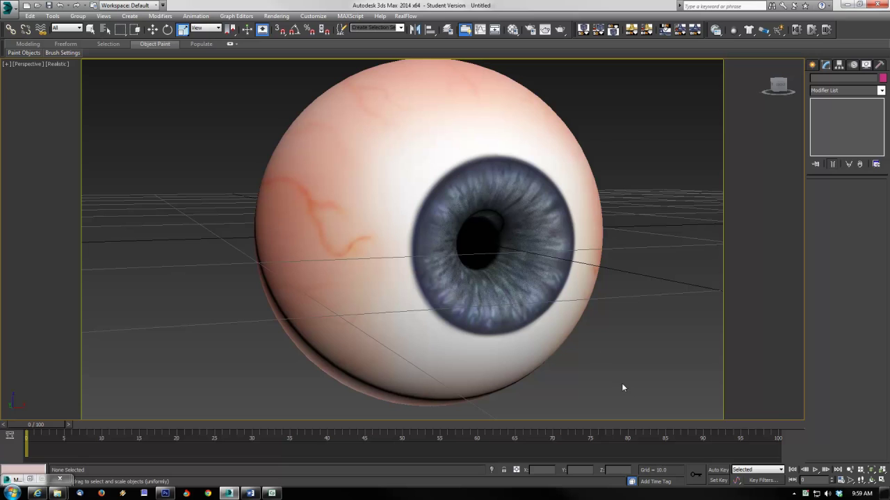
pyautogui.click(529, 330)
pyautogui.press('g')
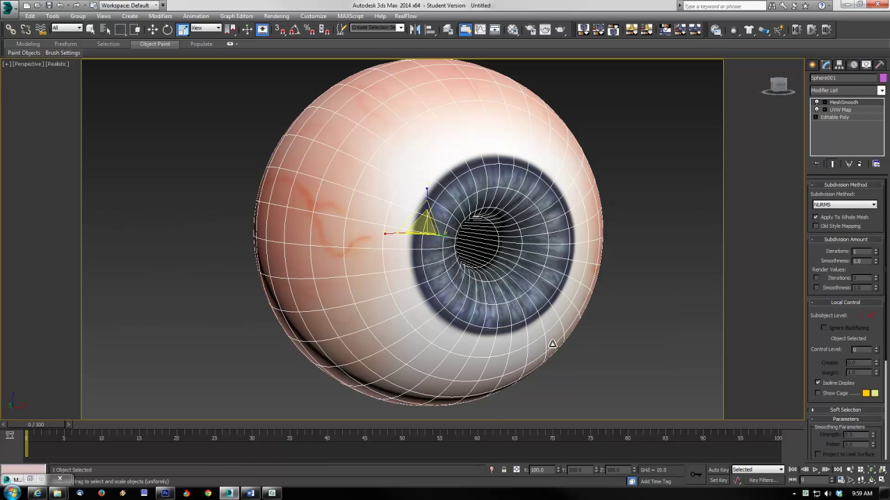
pyautogui.moveTo(566, 328)
pyautogui.keyDown('alt'); pyautogui.mouseDown(button='middle')
pyautogui.moveTo(675, 362)
pyautogui.moveTo(734, 358)
pyautogui.moveTo(556, 342)
pyautogui.mouseUp(button='middle'); pyautogui.keyUp('alt')
pyautogui.click(659, 355)
pyautogui.scroll(2, 486, 214)
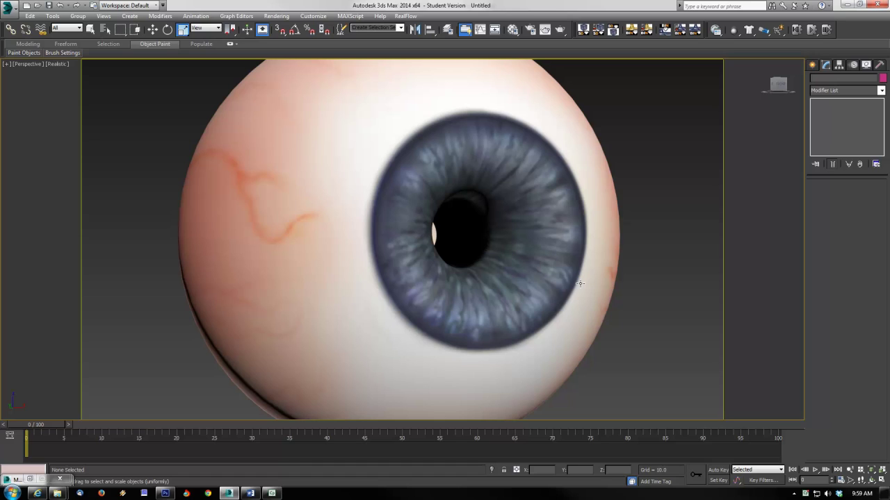
pyautogui.scroll(-3, 471, 319)
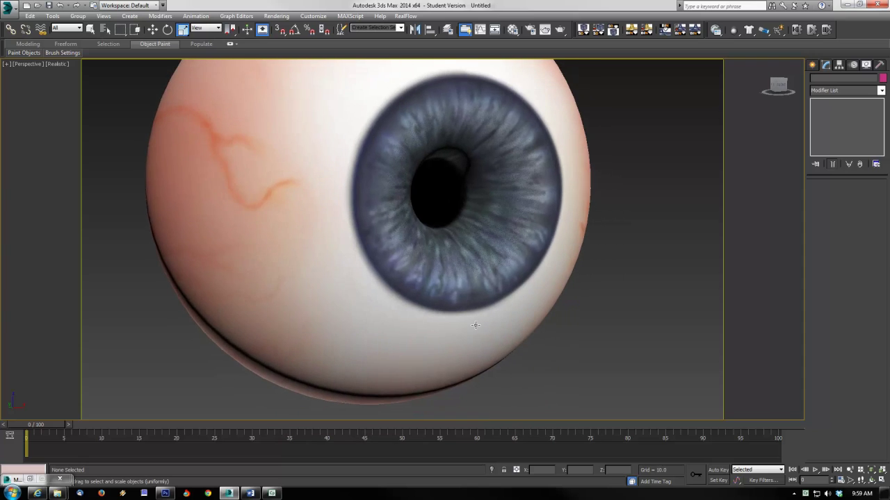
pyautogui.scroll(-3, 482, 308)
pyautogui.moveTo(476, 300); pyautogui.dragTo(474, 287, button='middle')
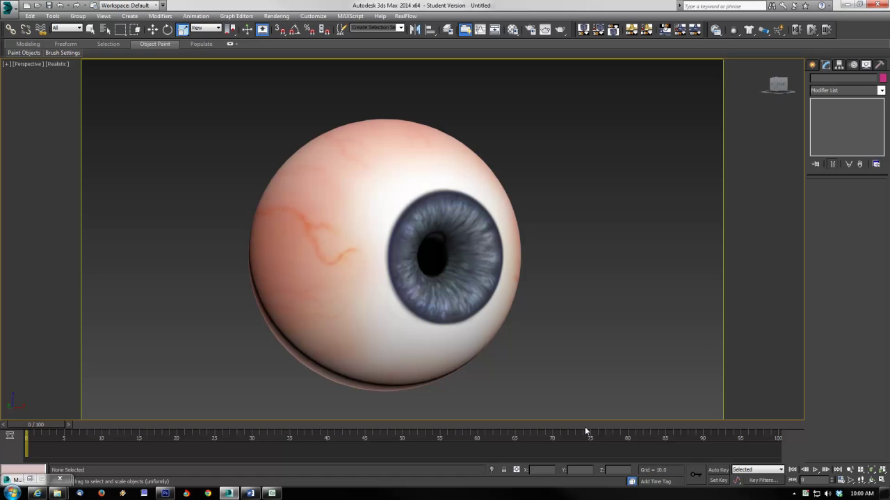
# Show the grid again and create a second sphere of about 9.1 radius around the eyeball, drawn from the pupil's centre in the front view.
pyautogui.click(812, 63)
pyautogui.press('g')
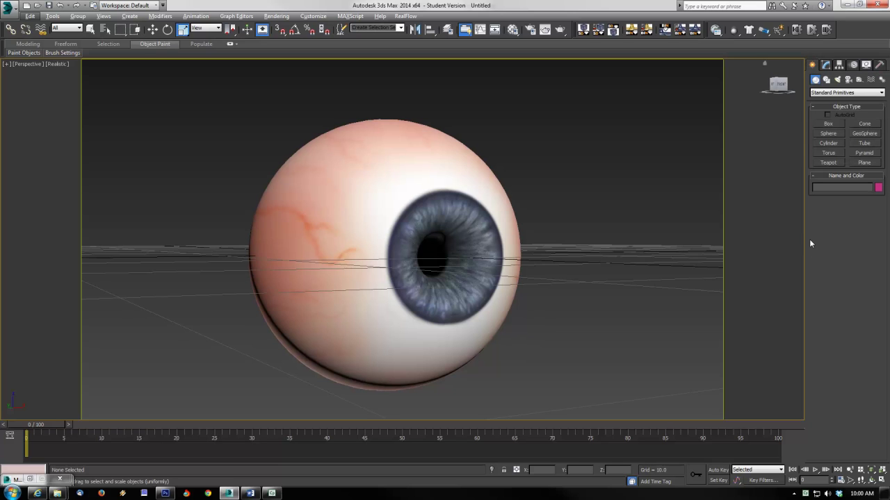
pyautogui.scroll(-10, 477, 343)
pyautogui.keyDown('alt'); pyautogui.moveTo(477, 343); pyautogui.dragTo(478, 367, button='middle'); pyautogui.keyUp('alt')
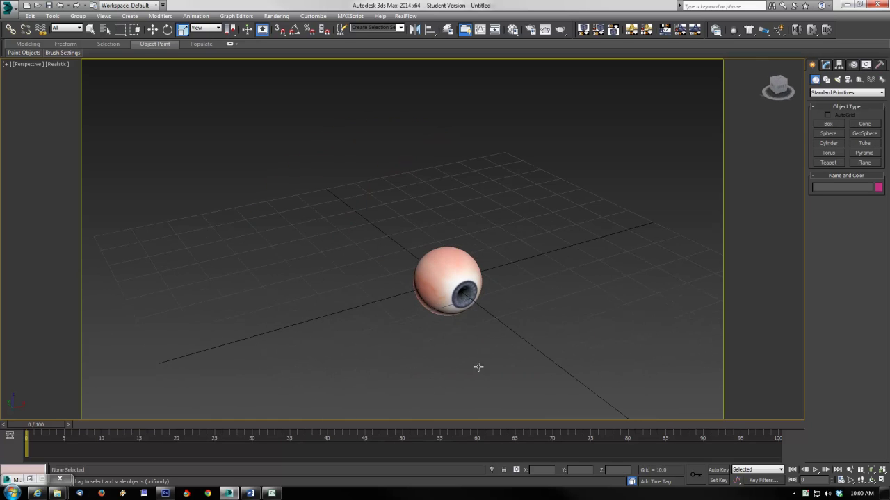
pyautogui.click(827, 134)
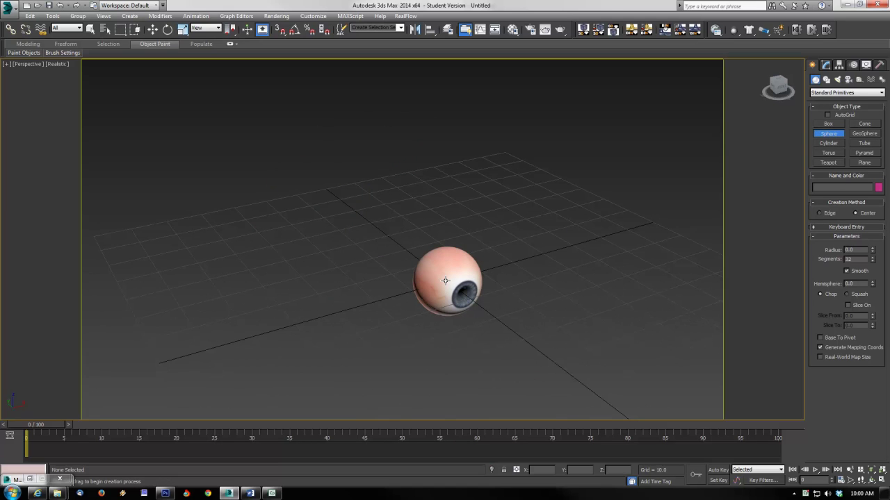
pyautogui.hotkey('alt', 'w')
pyautogui.scroll(-4, 598, 136)
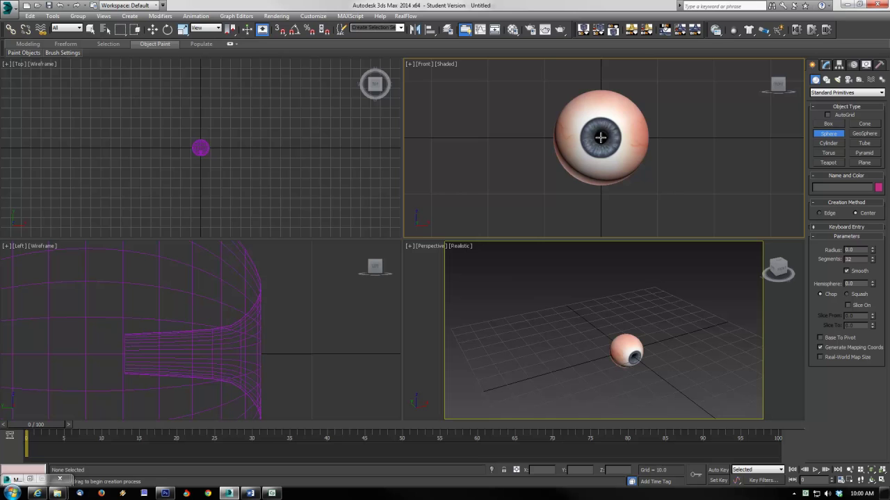
pyautogui.moveTo(601, 138); pyautogui.dragTo(628, 182)
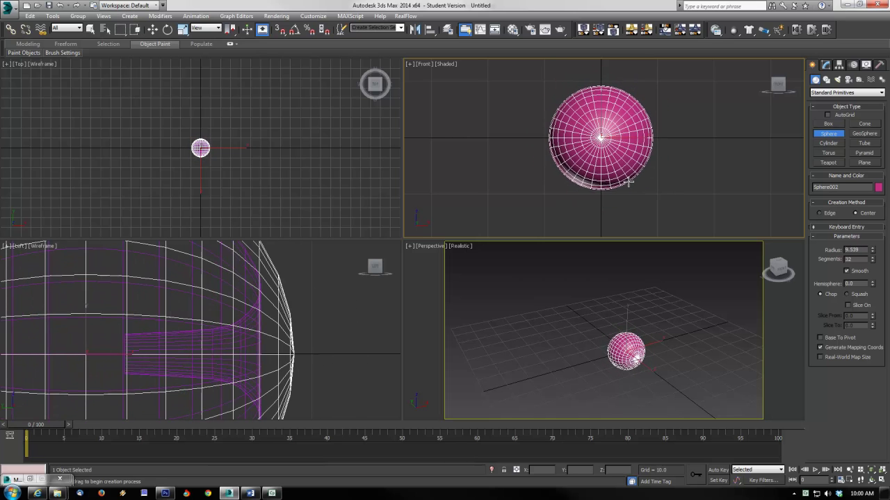
# Centre the new outer sphere at X 0 and Z 0, and set its radius to 8.6.
pyautogui.click(152, 29)
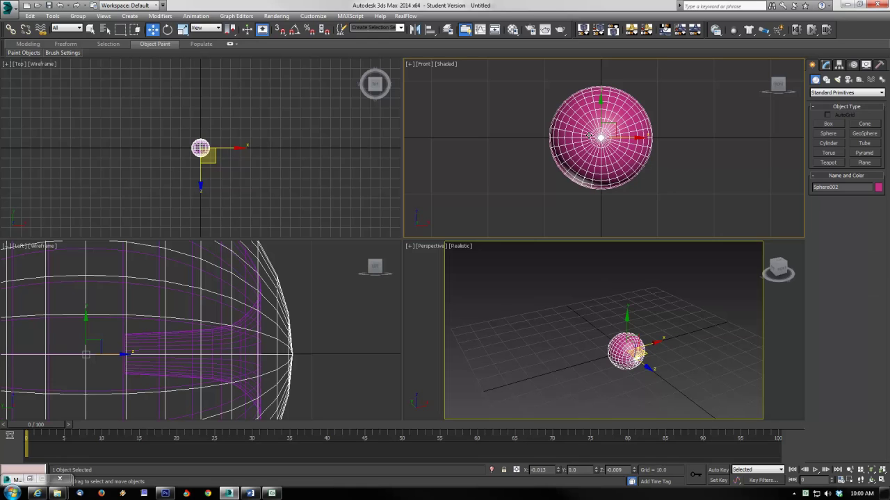
pyautogui.rightClick(557, 471)
pyautogui.rightClick(633, 471)
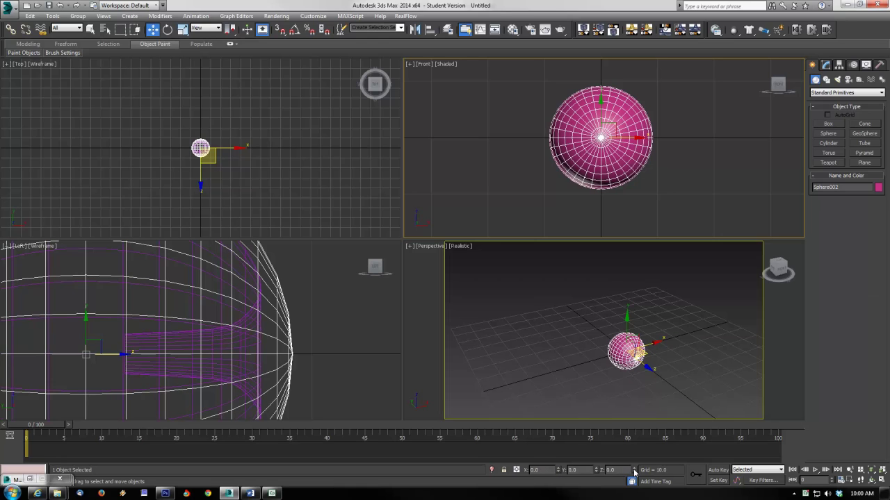
pyautogui.click(827, 64)
pyautogui.moveTo(862, 200); pyautogui.dragTo(764, 198)
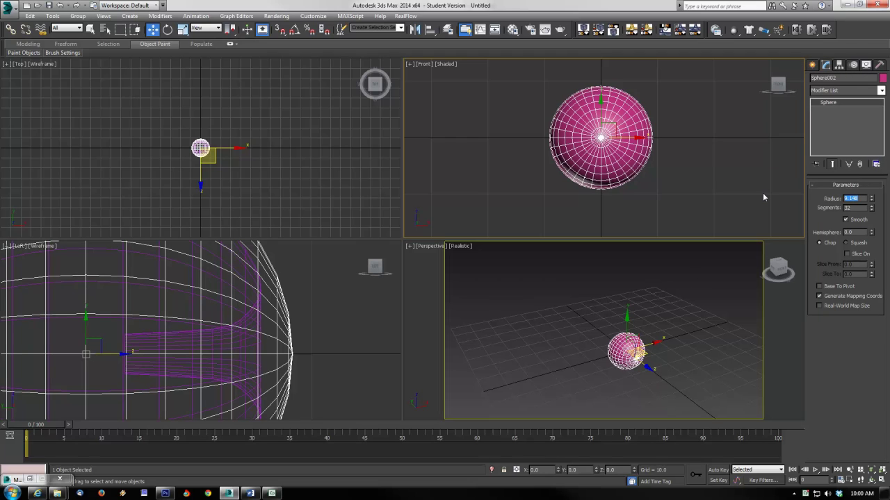
pyautogui.write('8.5')
pyautogui.press('Return')
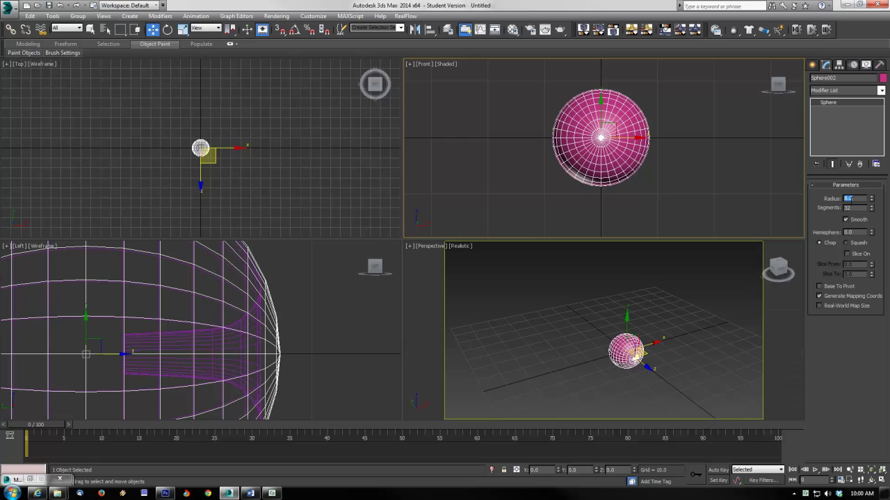
# Check the outer sphere's clearance around the eyeball and convert it to an Editable Poly.
pyautogui.rightClick(642, 273)
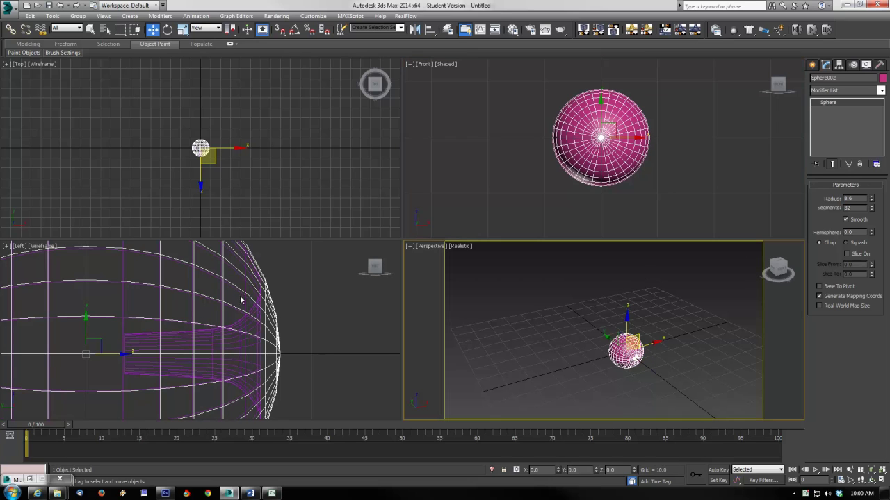
pyautogui.scroll(2, 257, 357)
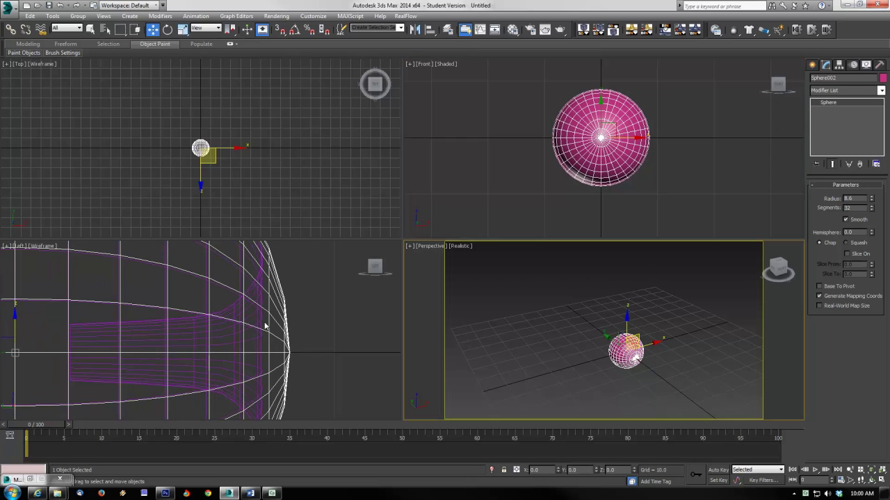
pyautogui.scroll(5, 608, 361)
pyautogui.hotkey('alt', 'w')
pyautogui.keyDown('alt'); pyautogui.moveTo(657, 328); pyautogui.dragTo(468, 318, button='middle'); pyautogui.keyUp('alt')
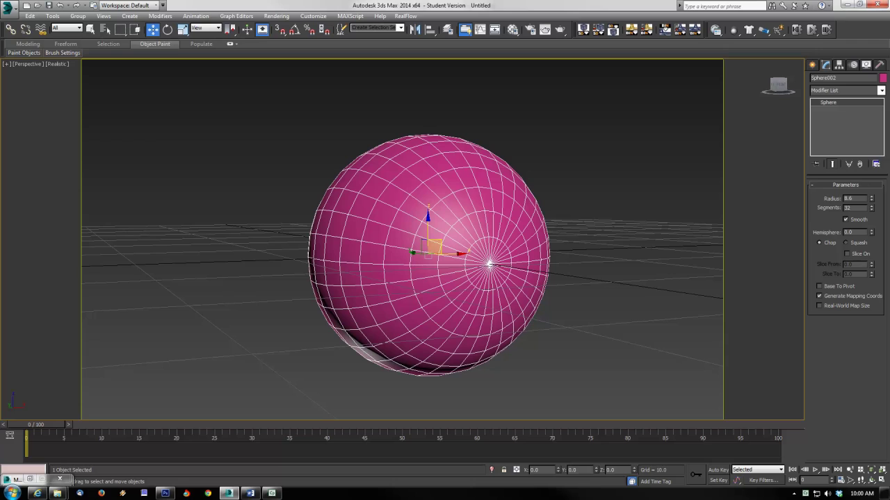
pyautogui.rightClick(470, 223)
pyautogui.moveTo(517, 306)
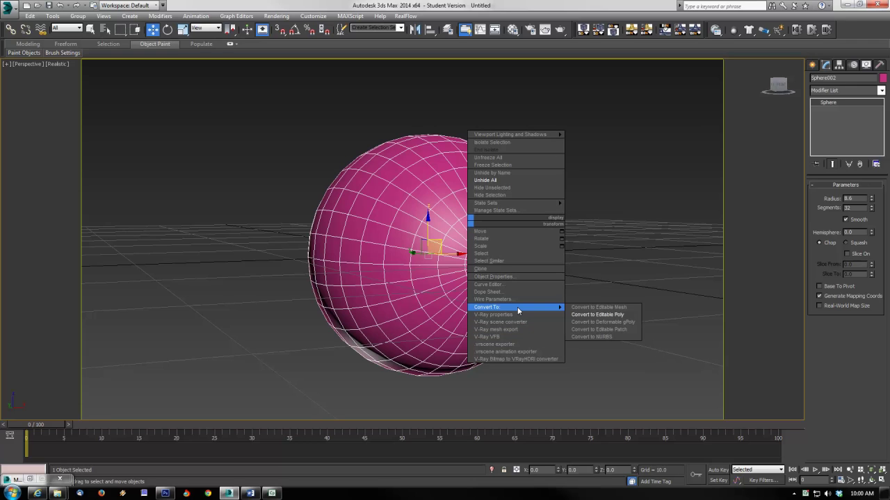
pyautogui.click(609, 315)
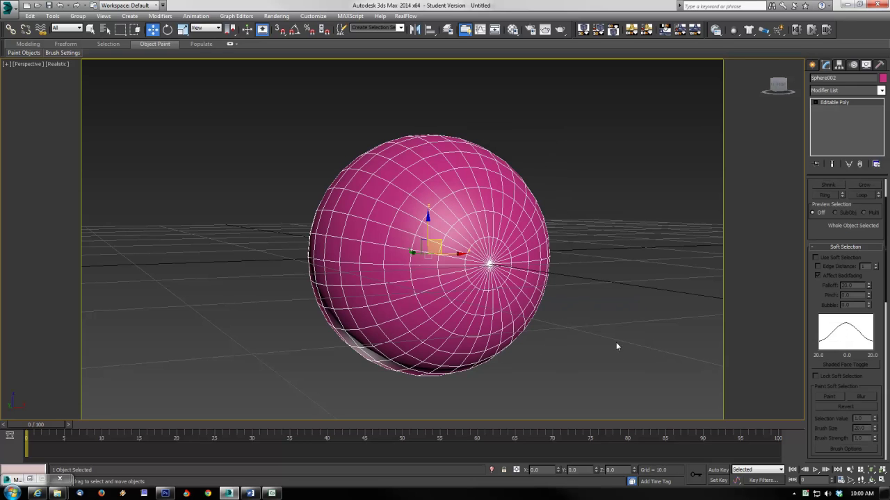
# At Edge level, select the edges radiating from the outer sphere's pole in the front view.
pyautogui.click(815, 102)
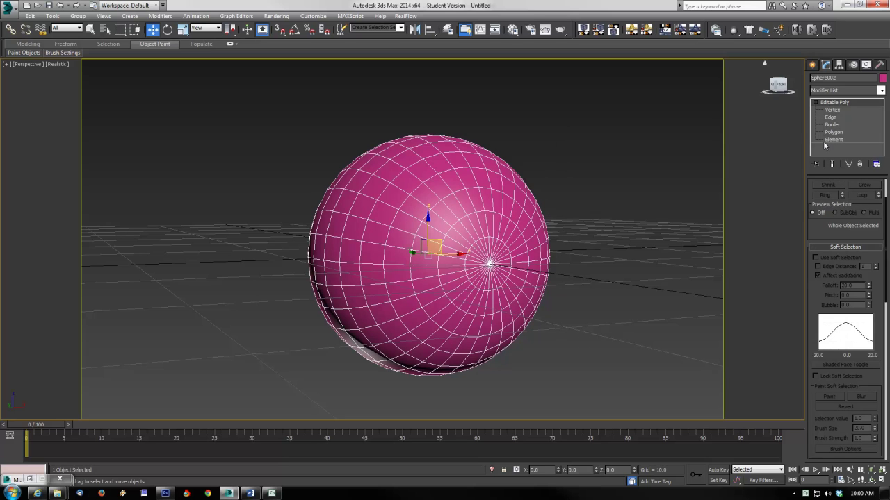
pyautogui.click(831, 117)
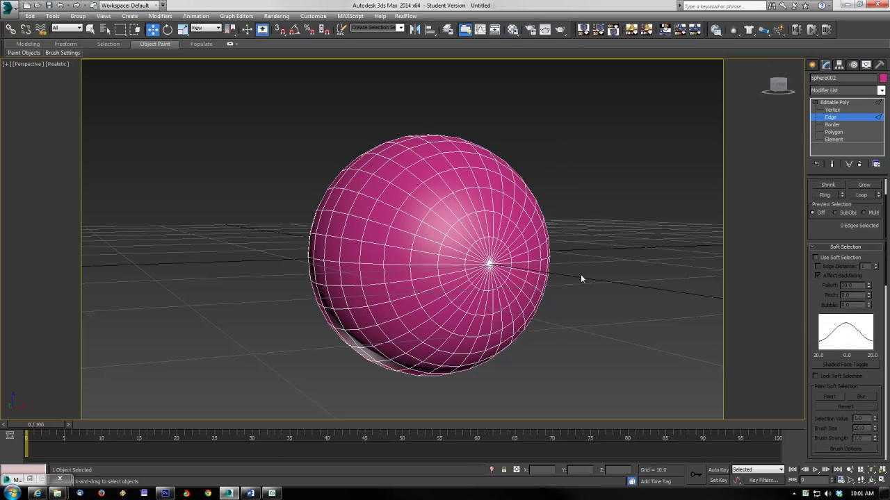
pyautogui.keyDown('alt'); pyautogui.moveTo(581, 277); pyautogui.dragTo(538, 280, button='middle'); pyautogui.keyUp('alt')
pyautogui.scroll(3, 531, 276)
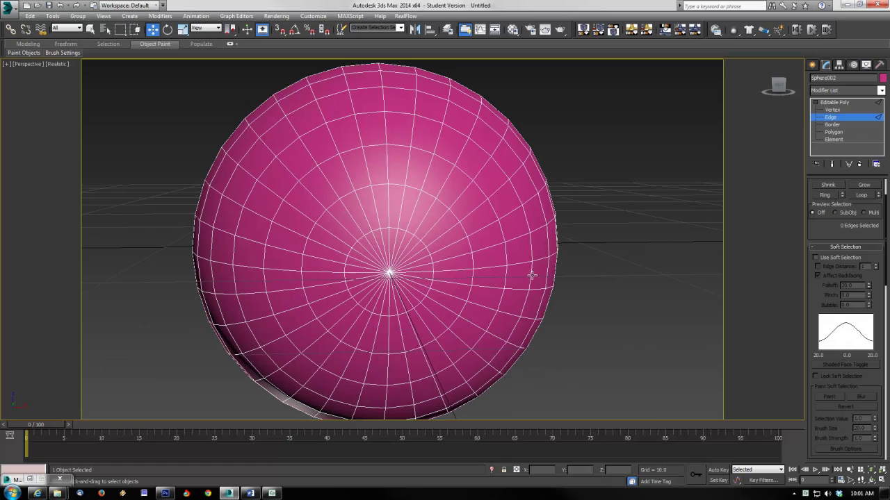
pyautogui.hotkey('alt', 'w')
pyautogui.click(584, 139)
pyautogui.hotkey('alt', 'w')
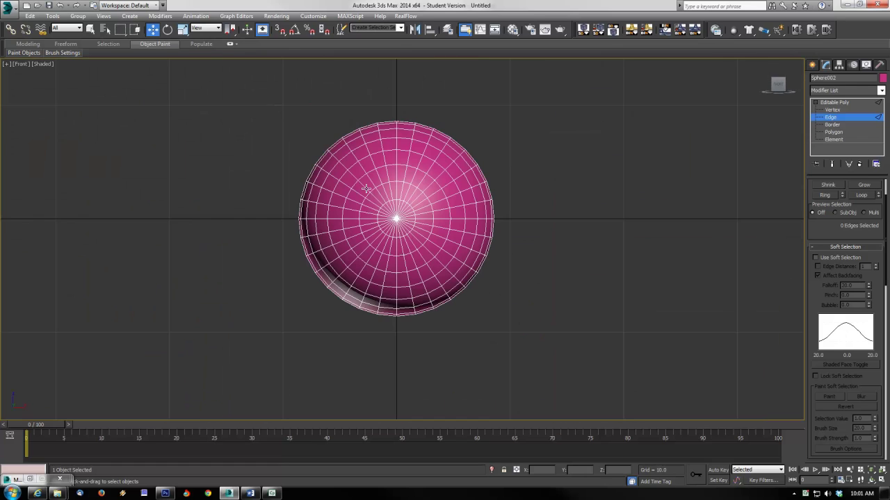
pyautogui.scroll(4, 367, 189)
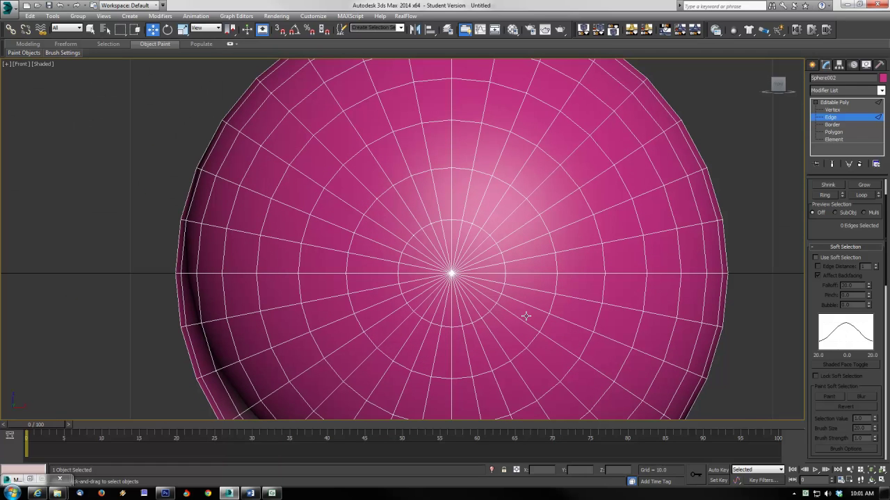
pyautogui.scroll(-2, 479, 210)
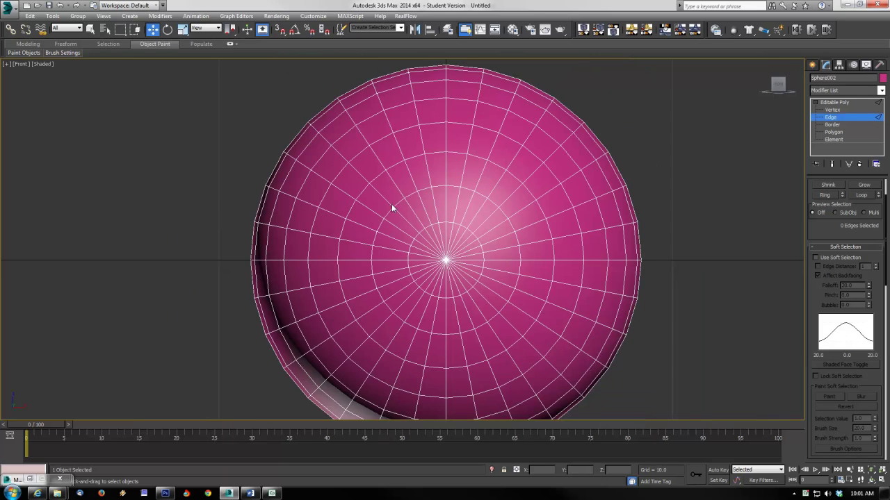
pyautogui.scroll(-2, 132, 73)
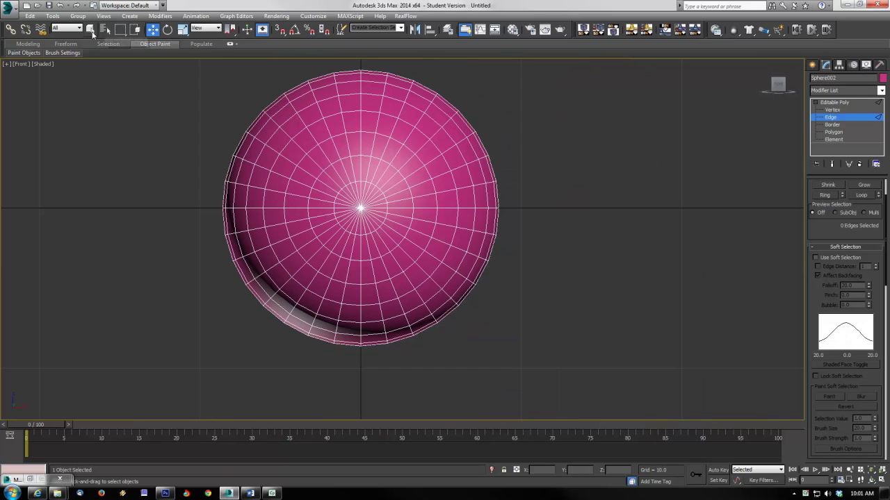
pyautogui.click(91, 29)
pyautogui.scroll(3, 423, 220)
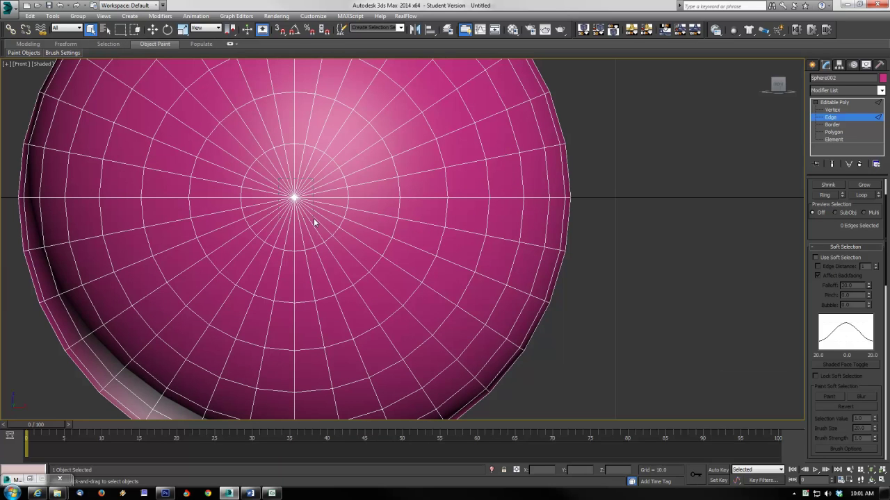
pyautogui.moveTo(315, 220); pyautogui.dragTo(316, 223)
pyautogui.scroll(-5, 298, 322)
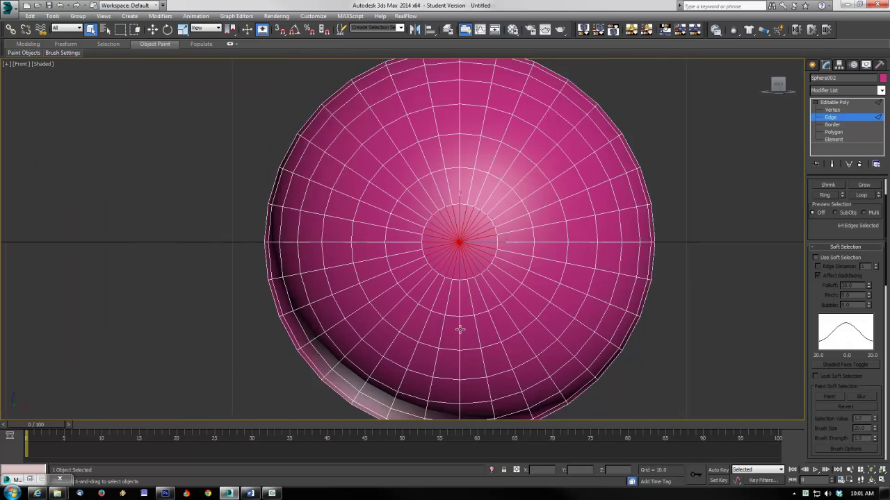
# Deselect the edges at the outer sphere's rear pole in the left view, keeping only the front ones.
pyautogui.hotkey('alt', 'w')
pyautogui.scroll(-6, 222, 370)
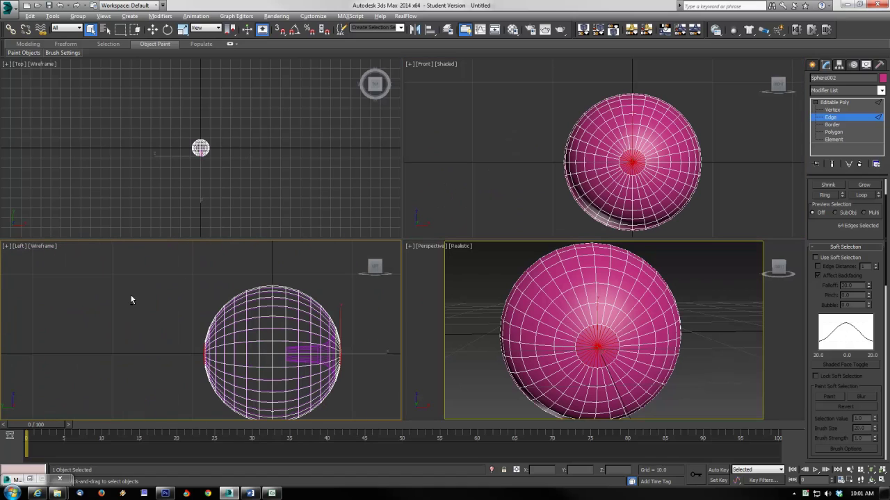
pyautogui.keyDown('alt'); pyautogui.moveTo(228, 419); pyautogui.dragTo(228, 419); pyautogui.keyUp('alt')
# Add the neighbouring ring of radial edges to the front selection and connect them to create extra edge loops around the pole.
pyautogui.scroll(3, 643, 174)
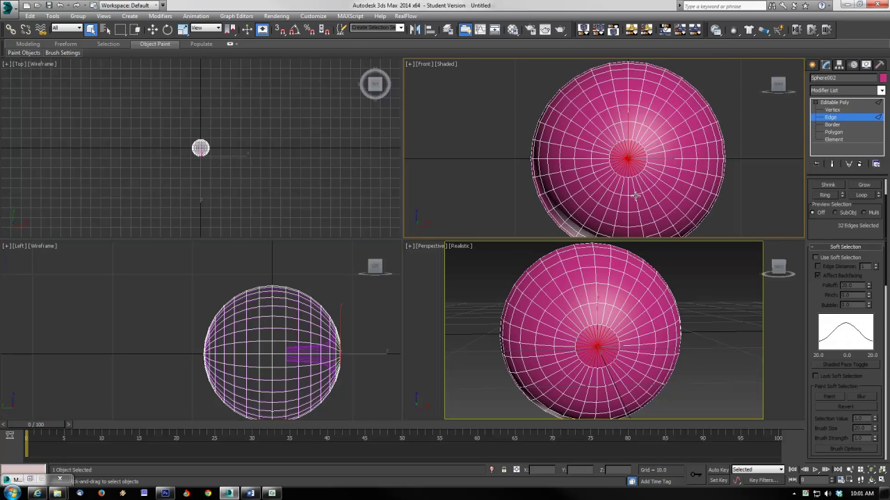
pyautogui.keyDown('ctrl'); pyautogui.click(632, 186); pyautogui.keyUp('ctrl')
pyautogui.click(825, 195)
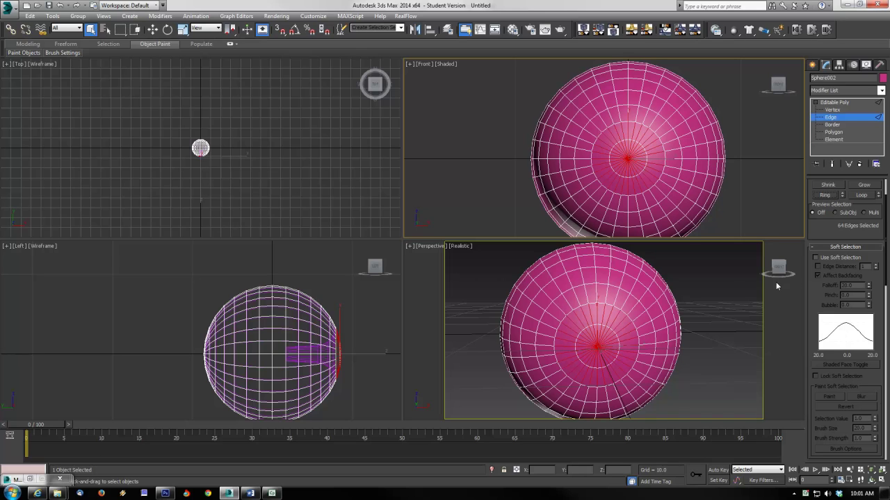
pyautogui.click(825, 248)
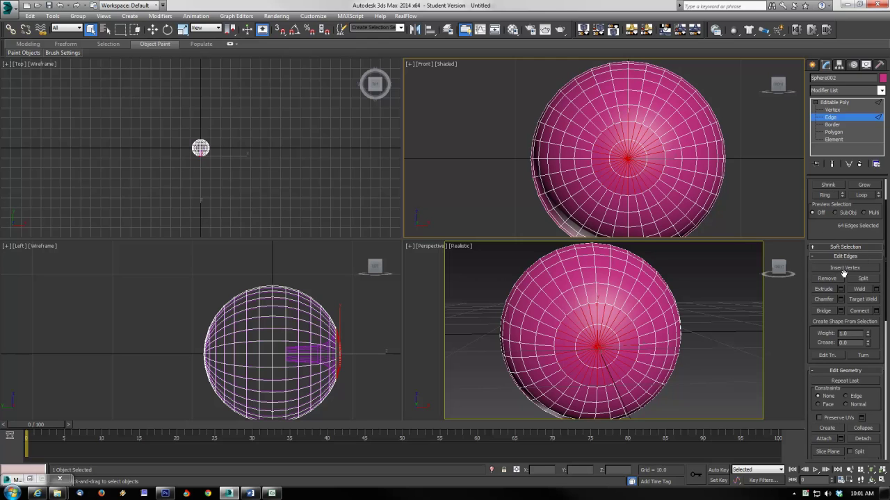
pyautogui.click(862, 313)
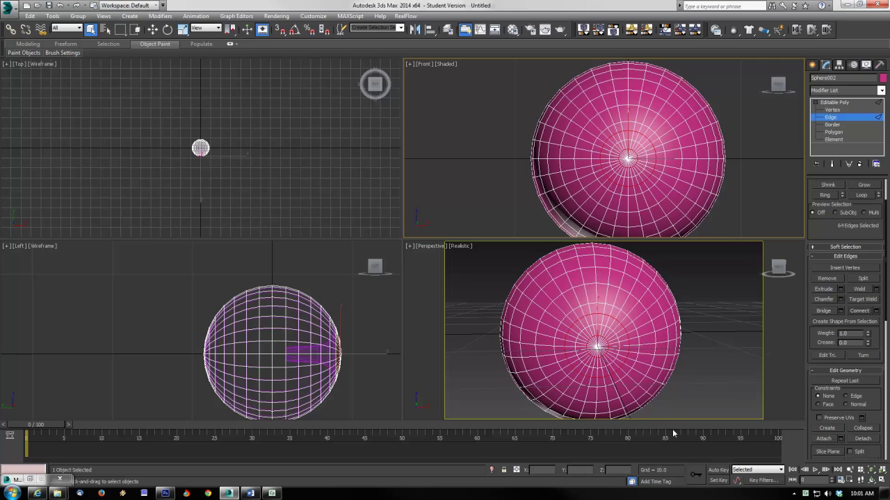
# At Vertex level, enable soft selection for the outer sphere's front pole vertex with a falloff of 5.2.
pyautogui.click(833, 110)
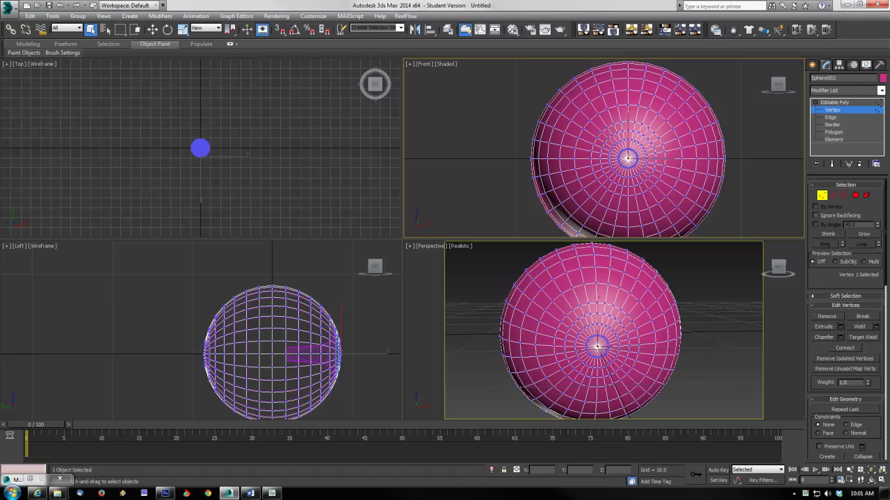
pyautogui.click(836, 300)
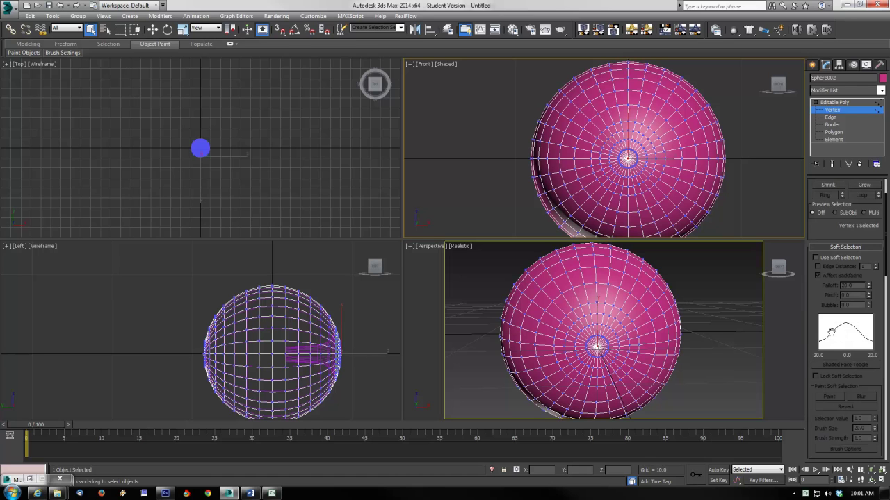
pyautogui.click(824, 258)
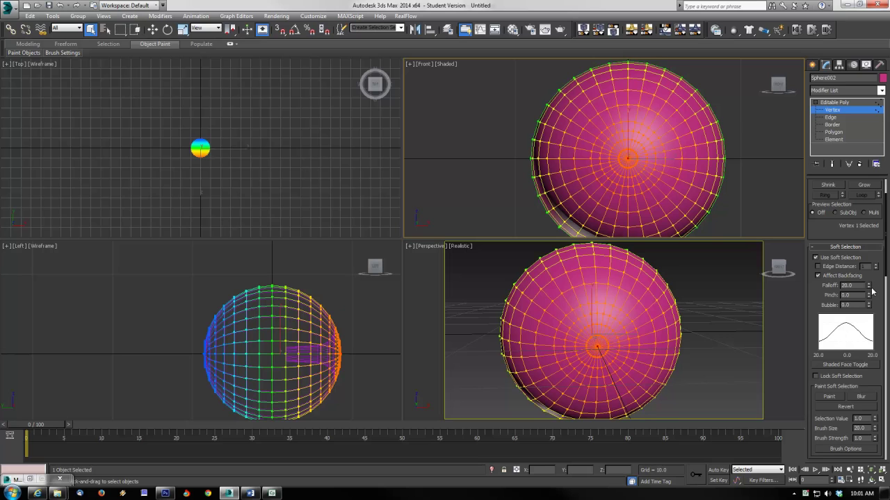
pyautogui.moveTo(871, 290); pyautogui.dragTo(872, 322)
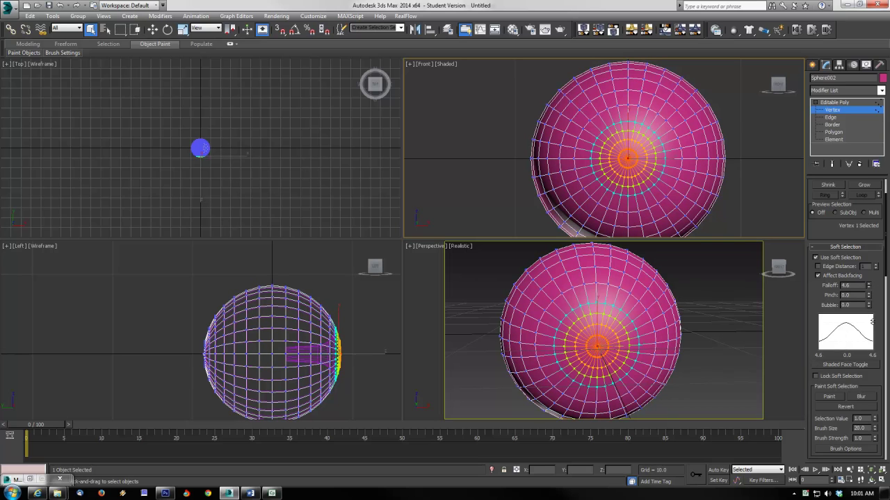
pyautogui.moveTo(871, 322); pyautogui.dragTo(871, 319)
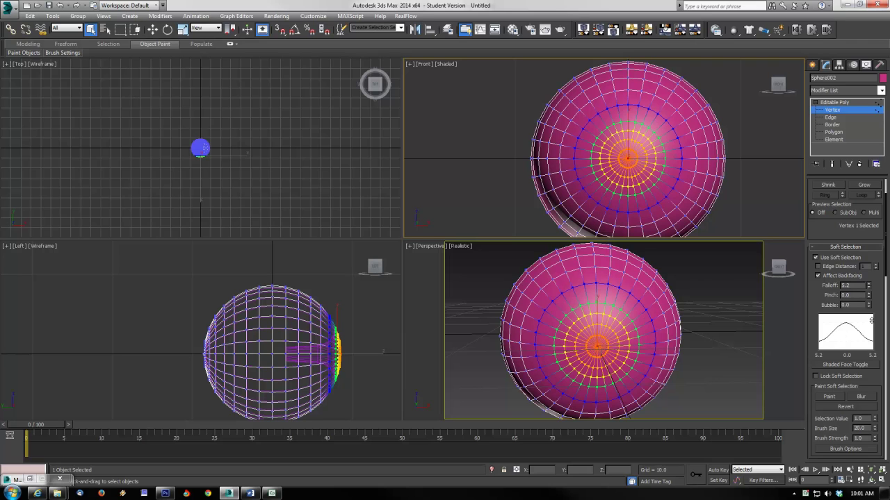
# Move the softly selected front vertices outward in the left view to about Y -8.77, forming a corneal bulge.
pyautogui.moveTo(285, 289); pyautogui.dragTo(175, 278, button='middle')
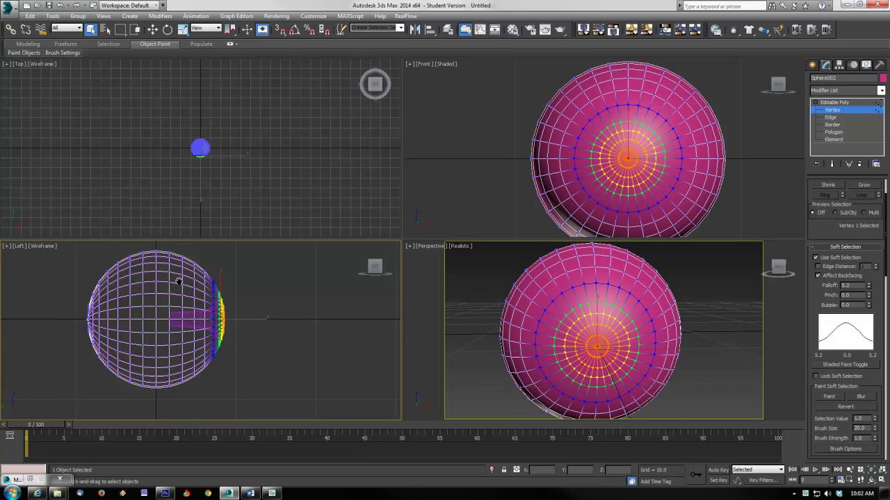
pyautogui.scroll(3, 208, 280)
pyautogui.click(152, 31)
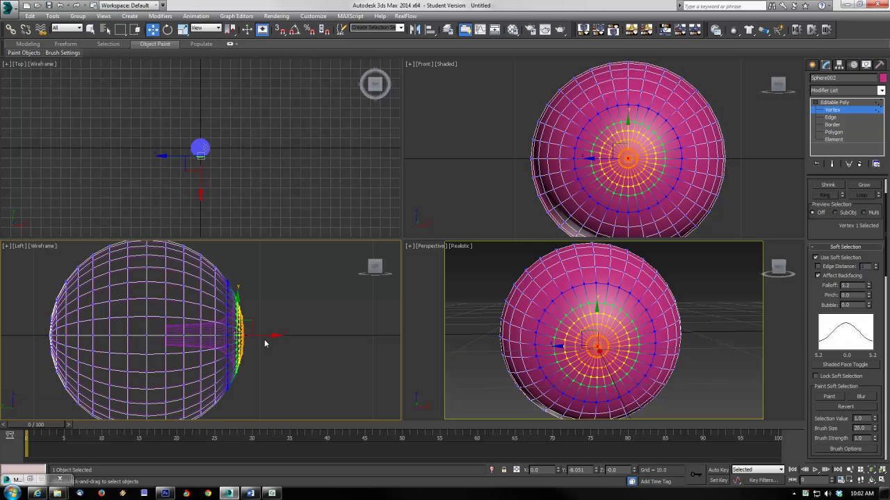
pyautogui.moveTo(267, 337); pyautogui.dragTo(278, 337)
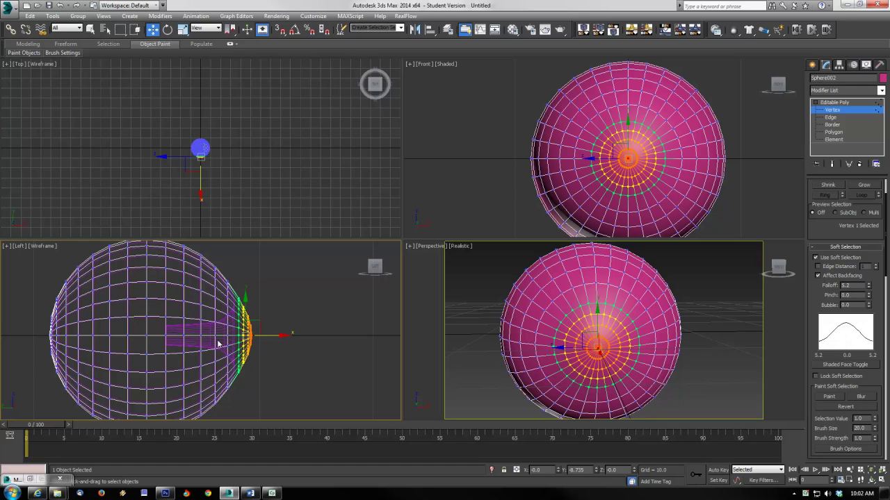
pyautogui.keyDown('alt'); pyautogui.moveTo(624, 376); pyautogui.dragTo(708, 373, button='middle'); pyautogui.keyUp('alt')
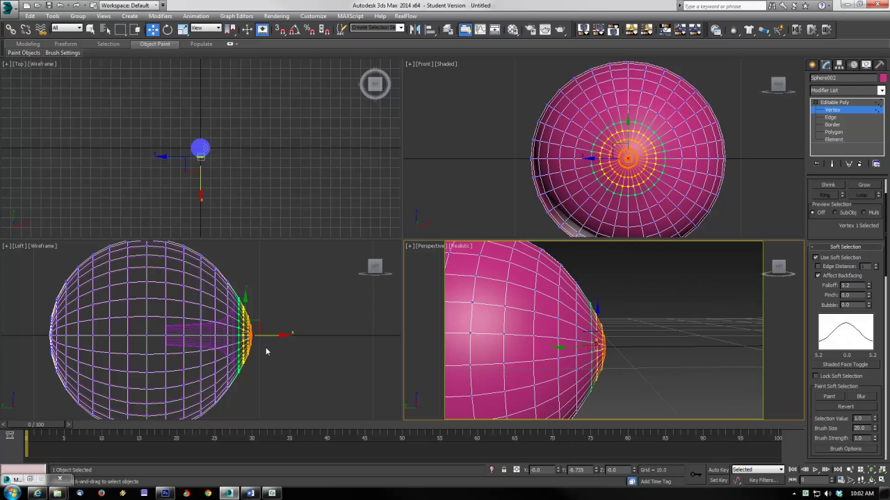
pyautogui.scroll(5, 266, 347)
pyautogui.moveTo(236, 315); pyautogui.dragTo(234, 315)
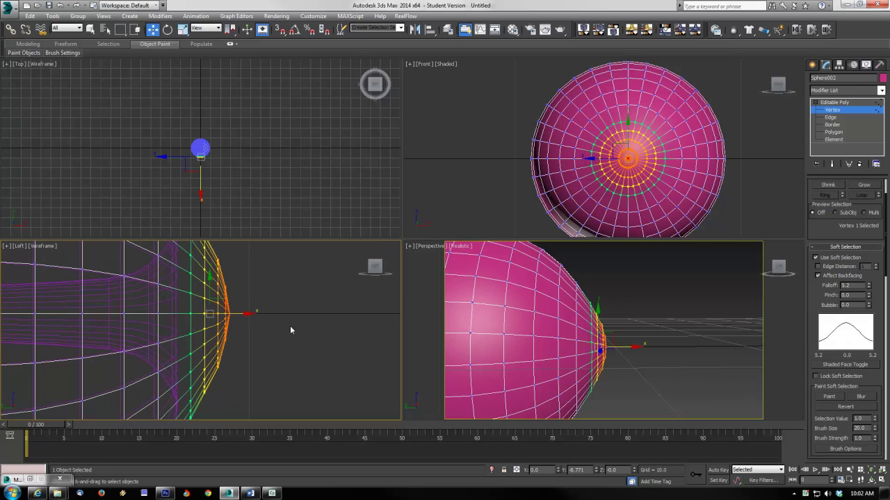
# Turn off soft selection, pull the bulge's tip vertex back to about Y -9.335, and leave Vertex level.
pyautogui.click(816, 257)
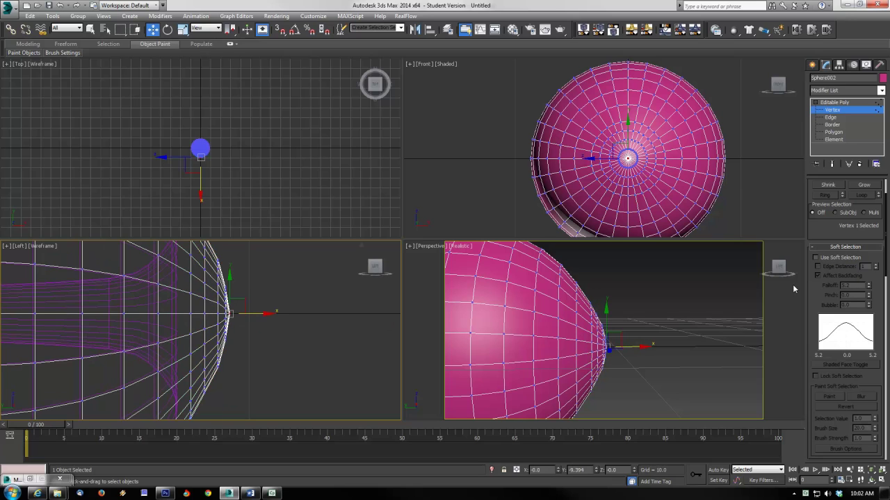
pyautogui.moveTo(253, 314); pyautogui.dragTo(251, 314)
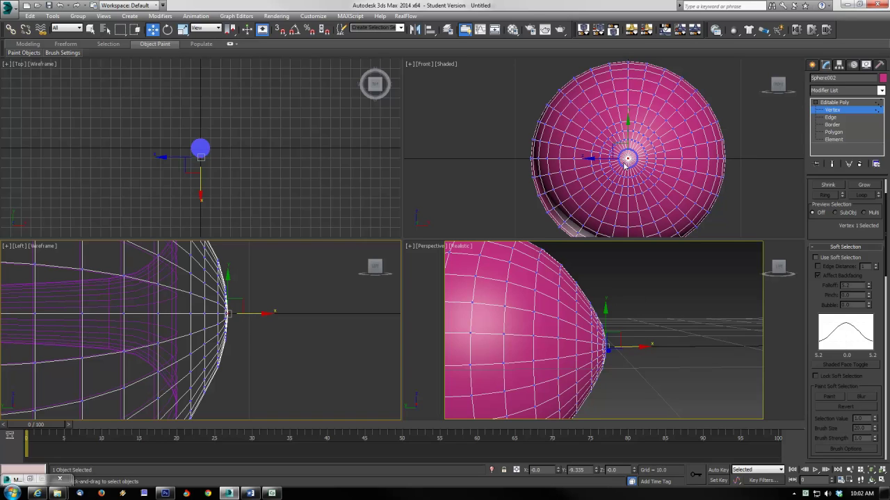
pyautogui.moveTo(259, 313); pyautogui.dragTo(260, 315)
pyautogui.click(838, 111)
# Apply a MeshSmooth modifier to the outer sphere and check the smoothed bulge in the perspective view.
pyautogui.click(851, 92)
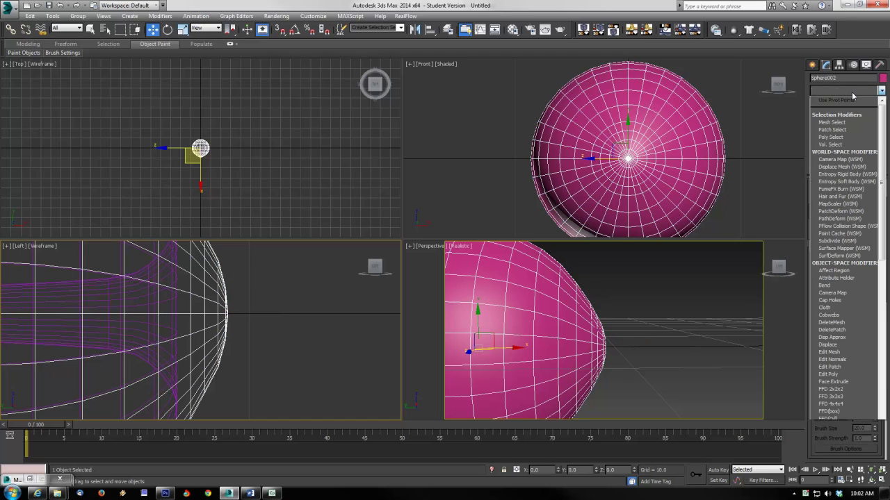
pyautogui.write('mesh')
pyautogui.press('Return')
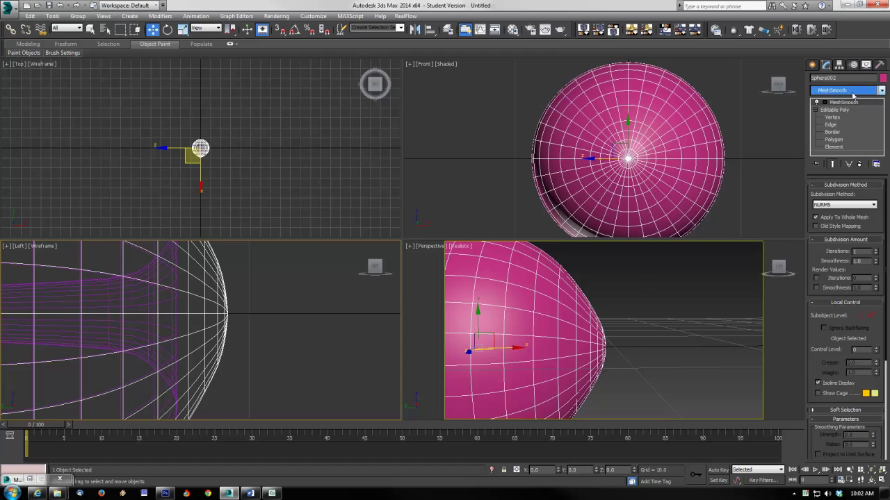
pyautogui.click(685, 335)
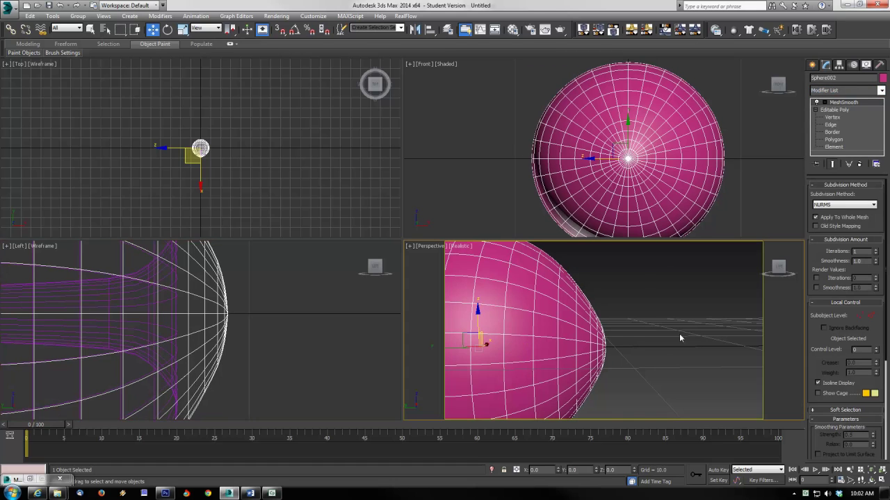
pyautogui.press('z')
pyautogui.keyDown('alt'); pyautogui.moveTo(713, 347); pyautogui.dragTo(638, 345, button='middle'); pyautogui.keyUp('alt')
# In the Material Editor, change the second sample slot's material type to mental ray Arch & Design.
pyautogui.click(512, 29)
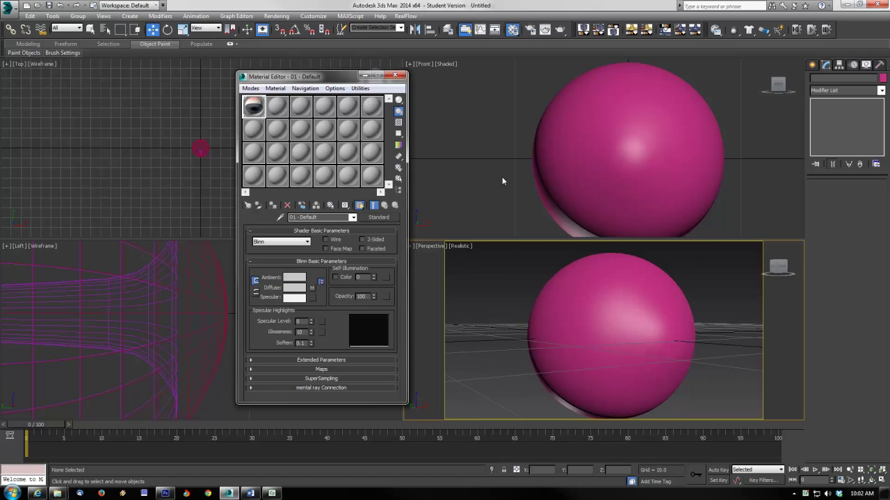
pyautogui.click(276, 105)
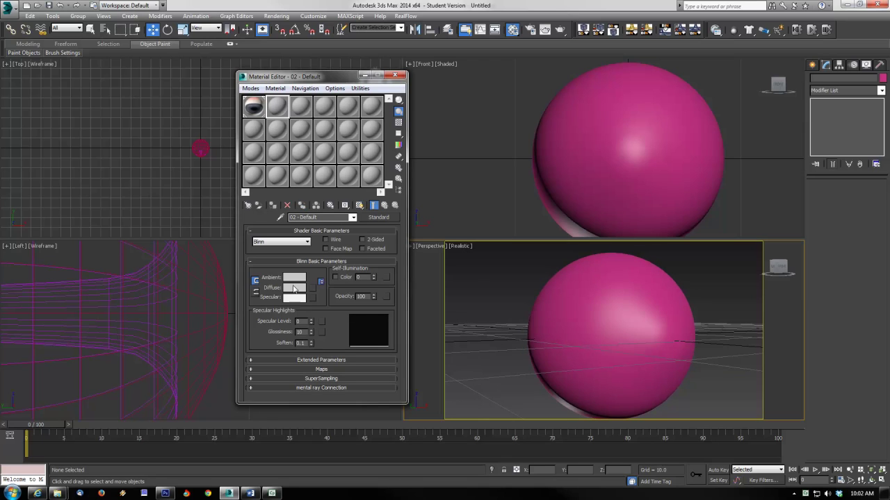
pyautogui.click(293, 287)
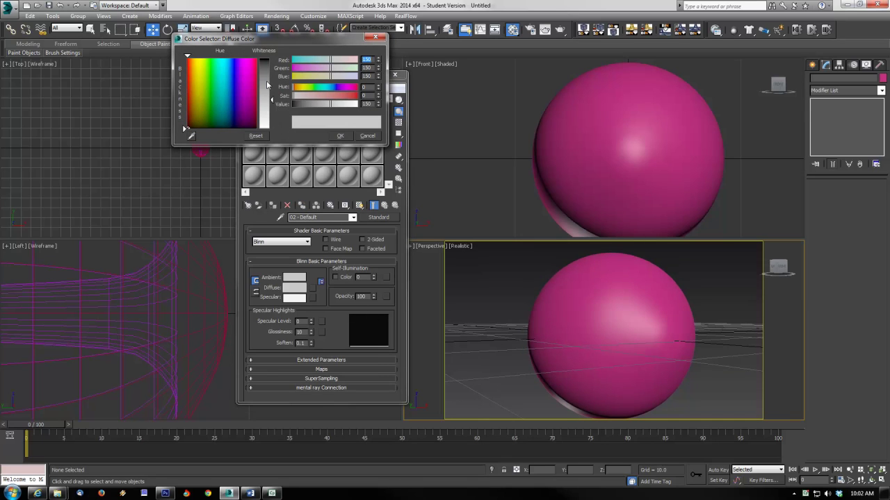
pyautogui.click(367, 136)
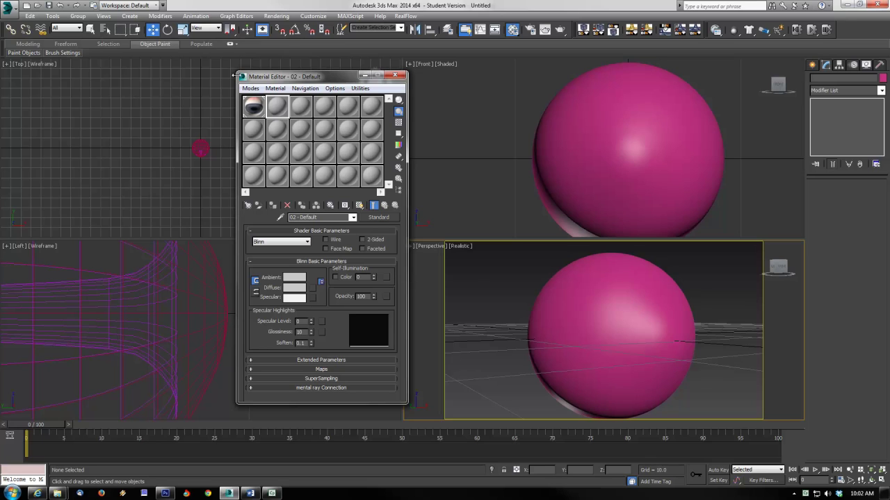
pyautogui.click(385, 219)
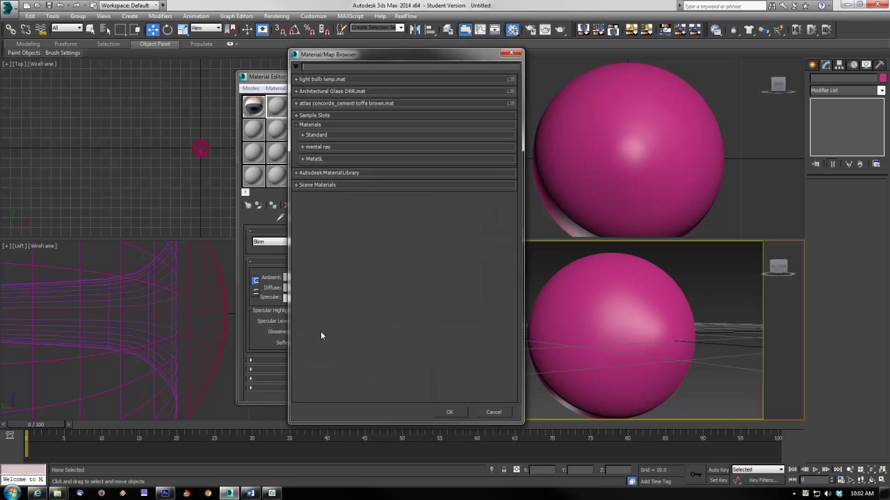
pyautogui.click(309, 146)
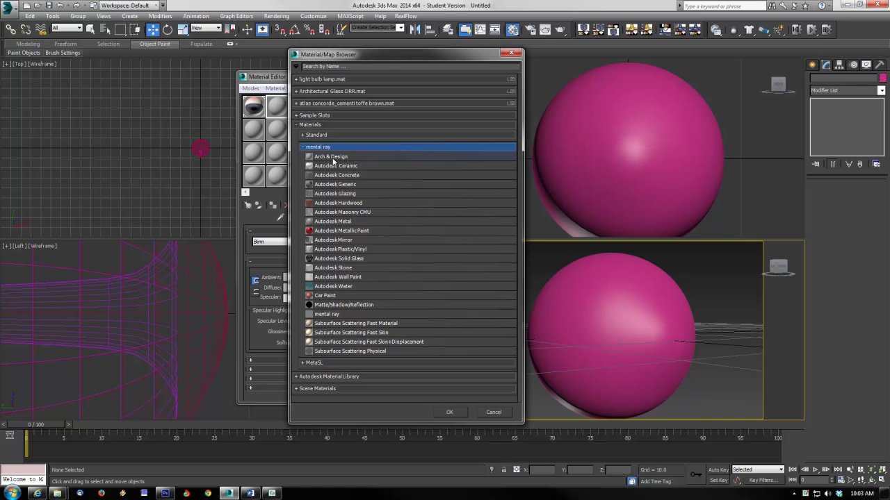
pyautogui.doubleClick(331, 157)
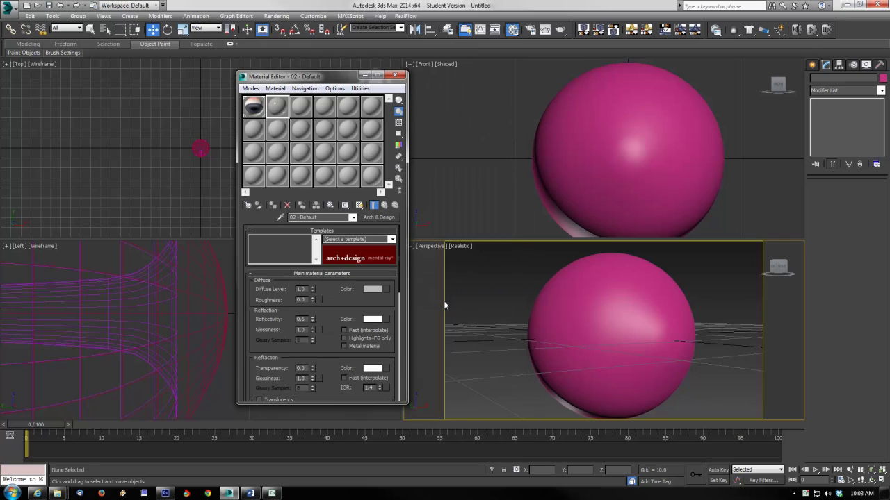
# Try the Glass (Solid Geometry) template on the Arch & Design material, but settle on Glass (Physical).
pyautogui.click(392, 239)
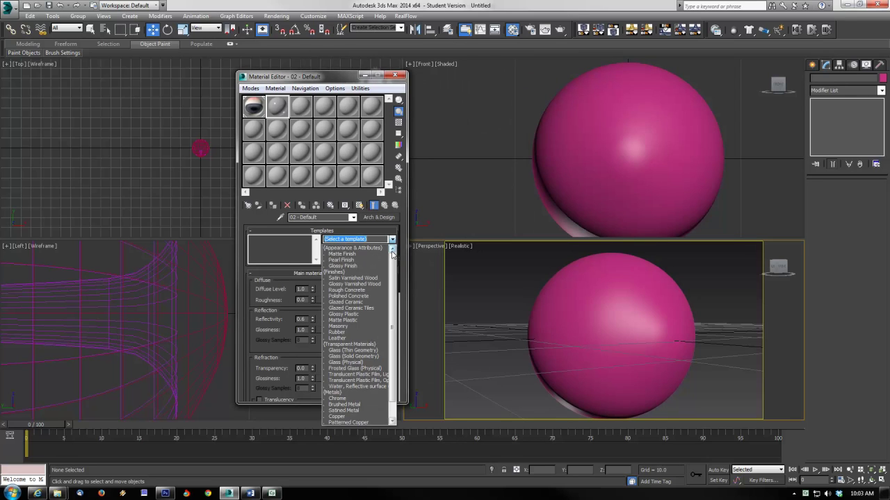
pyautogui.click(343, 362)
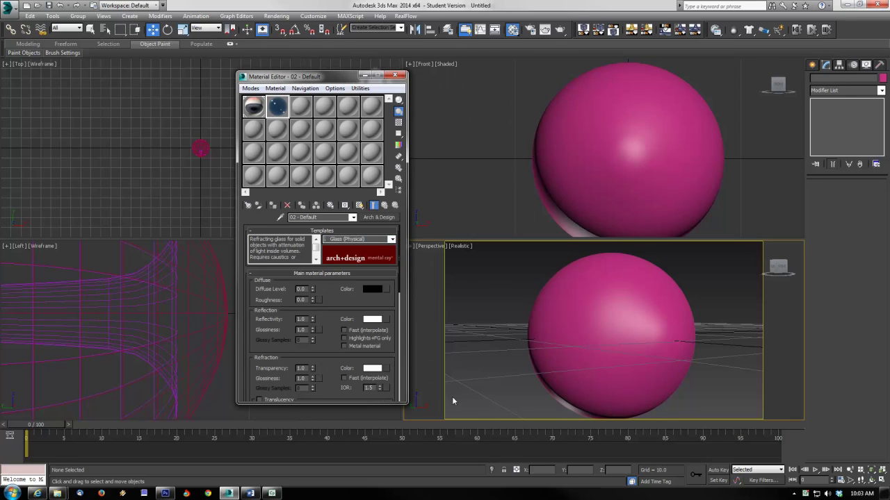
pyautogui.click(391, 239)
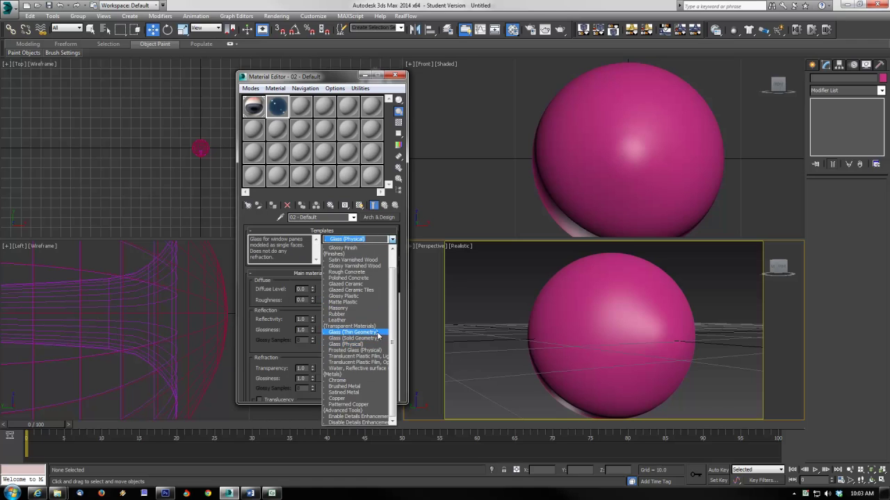
pyautogui.click(376, 339)
pyautogui.click(391, 239)
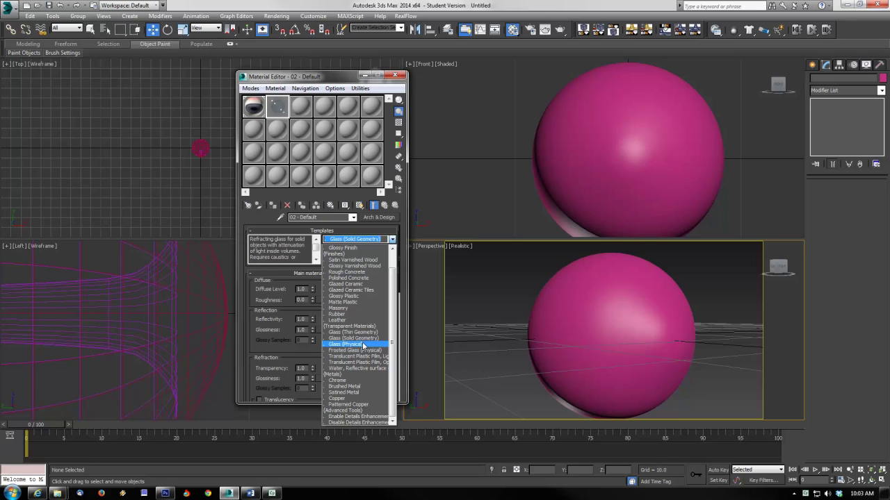
pyautogui.click(362, 345)
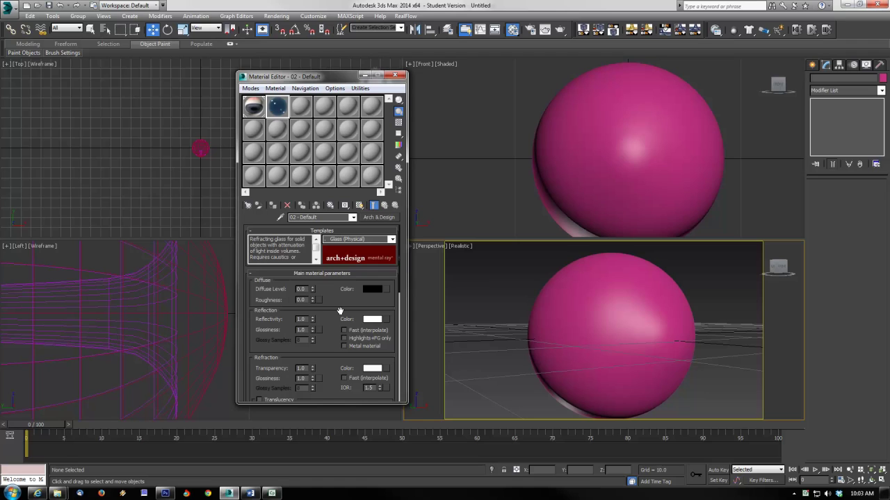
# Inspect the glass material in an enlarged sample preview with a checkered background enabled.
pyautogui.moveTo(340, 310); pyautogui.dragTo(340, 256)
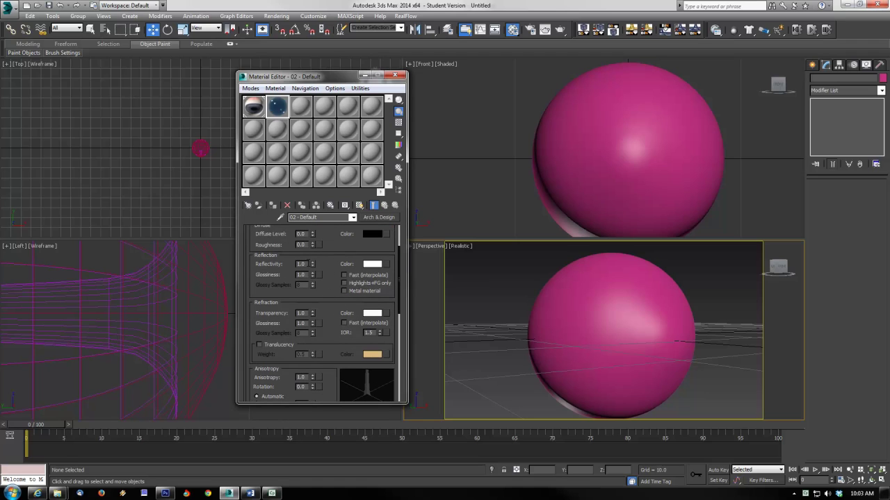
pyautogui.doubleClick(278, 106)
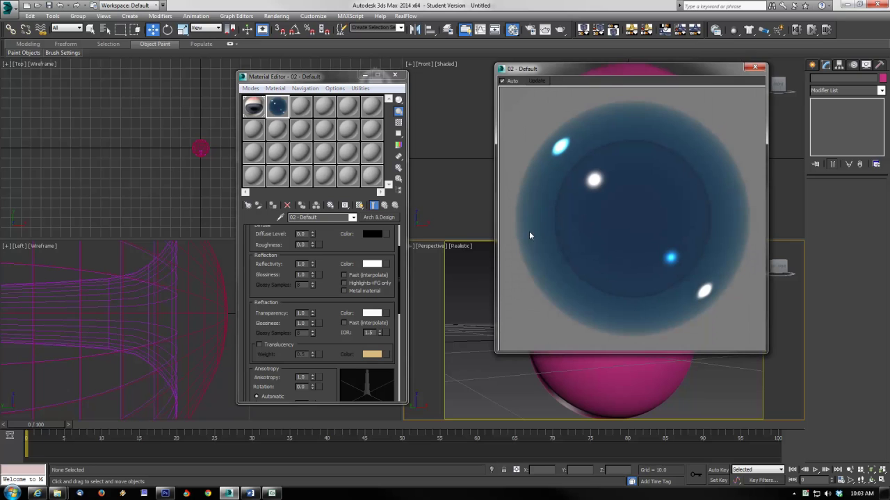
pyautogui.click(398, 122)
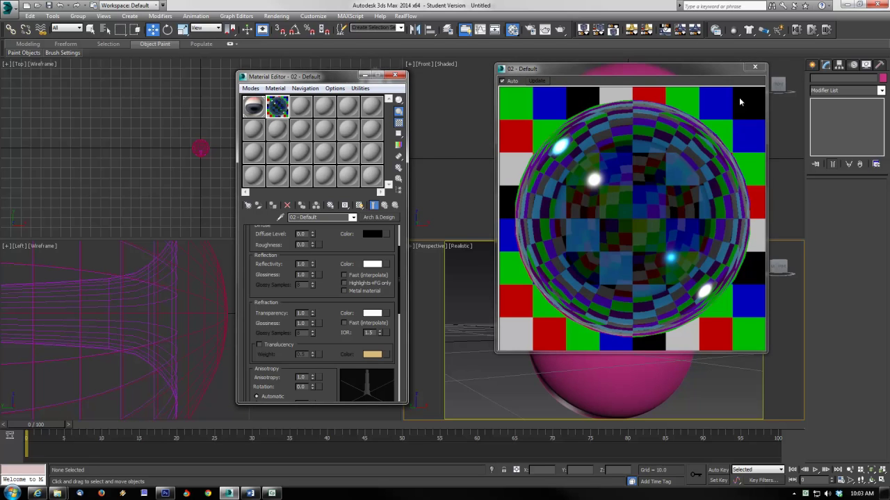
pyautogui.click(754, 66)
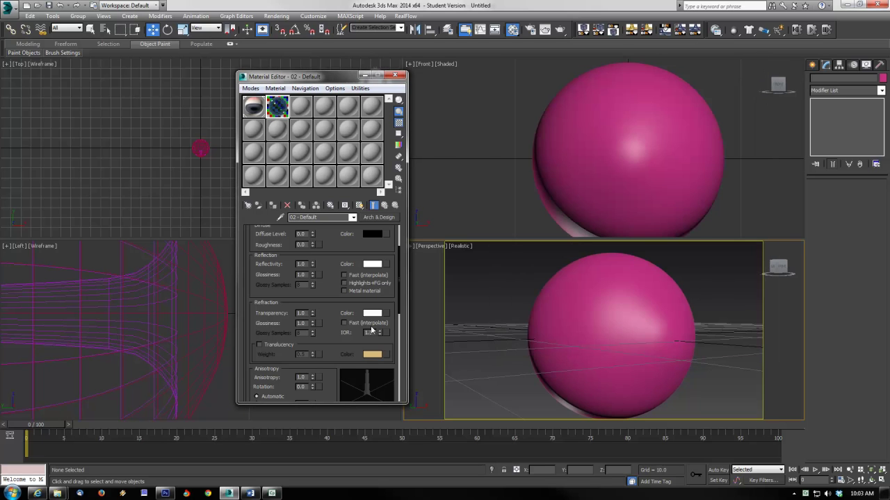
# Assign a Bitmap as the glass material's Environment map, loading kitchen2.hdr from the Backgrounds folder in zZ_Other_Zz with default HDRI settings.
pyautogui.moveTo(352, 343); pyautogui.dragTo(338, 105)
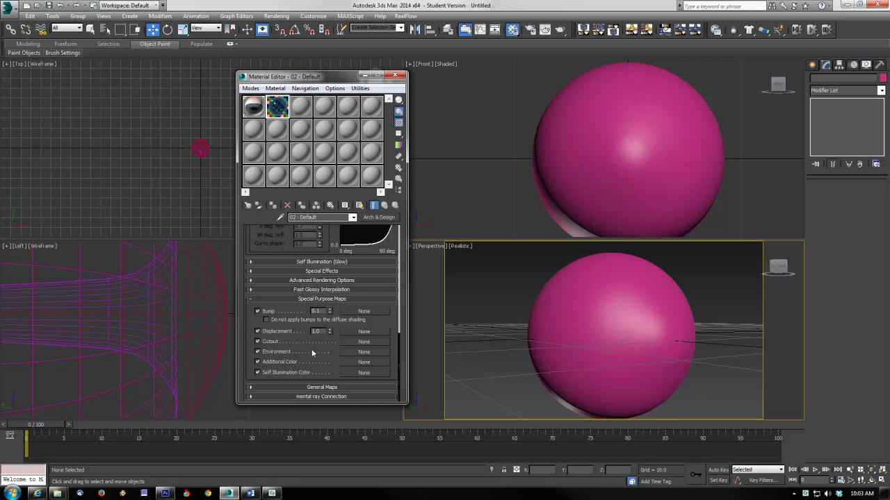
pyautogui.click(363, 352)
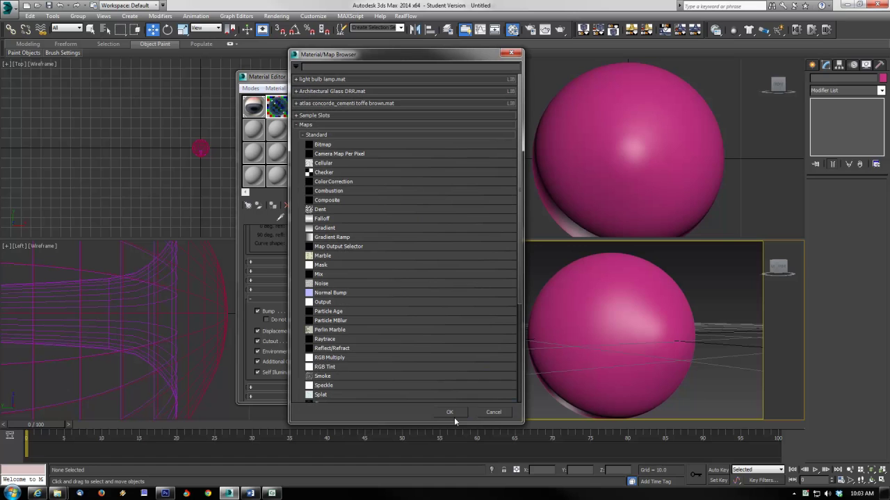
pyautogui.doubleClick(341, 146)
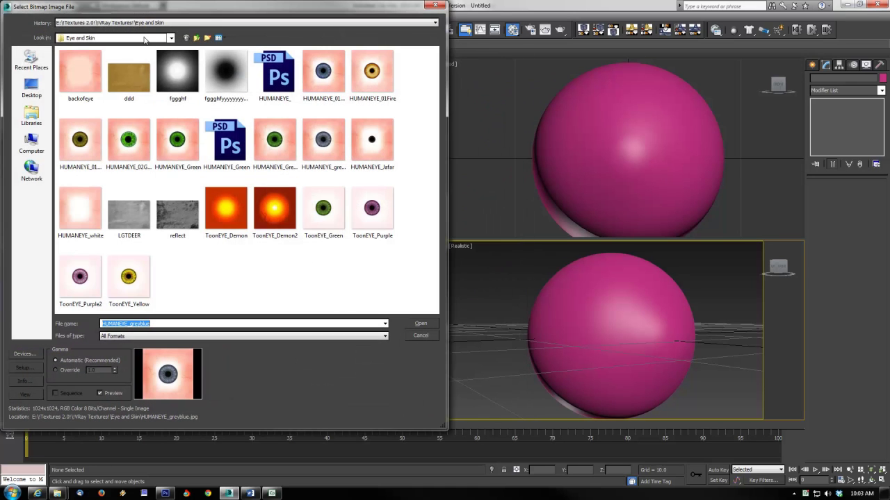
pyautogui.click(197, 38)
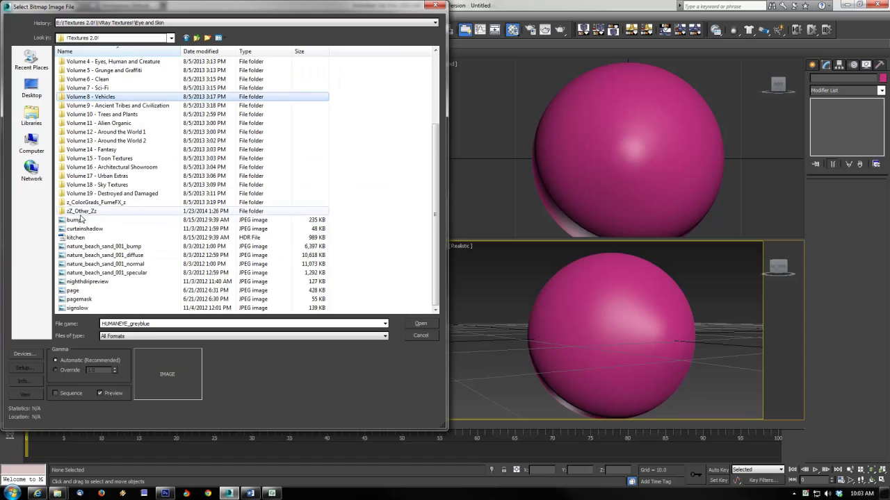
pyautogui.doubleClick(97, 211)
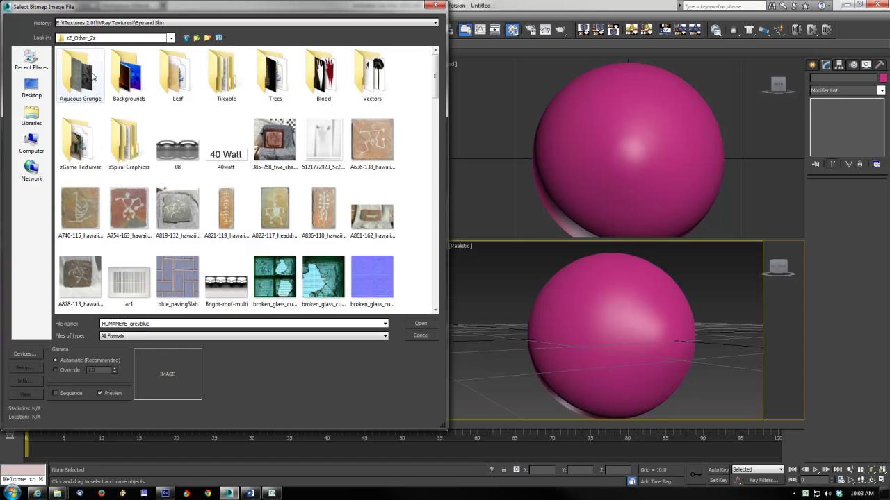
pyautogui.doubleClick(128, 75)
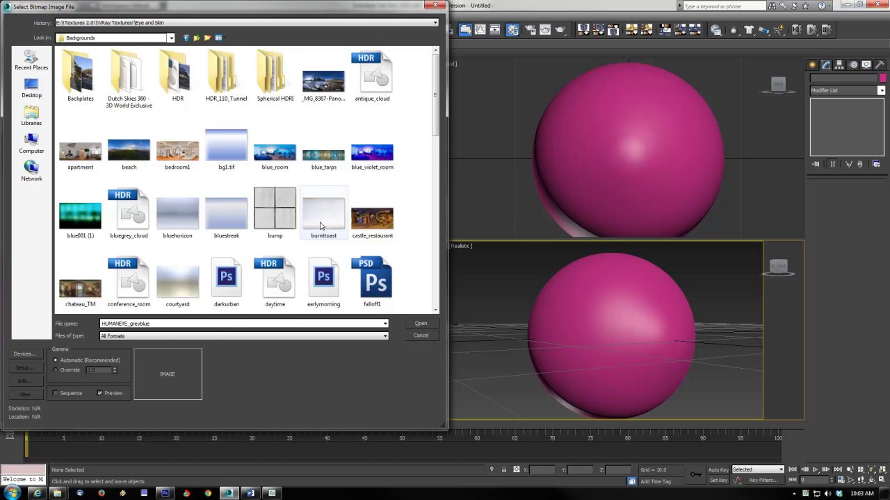
pyautogui.scroll(-3, 230, 169)
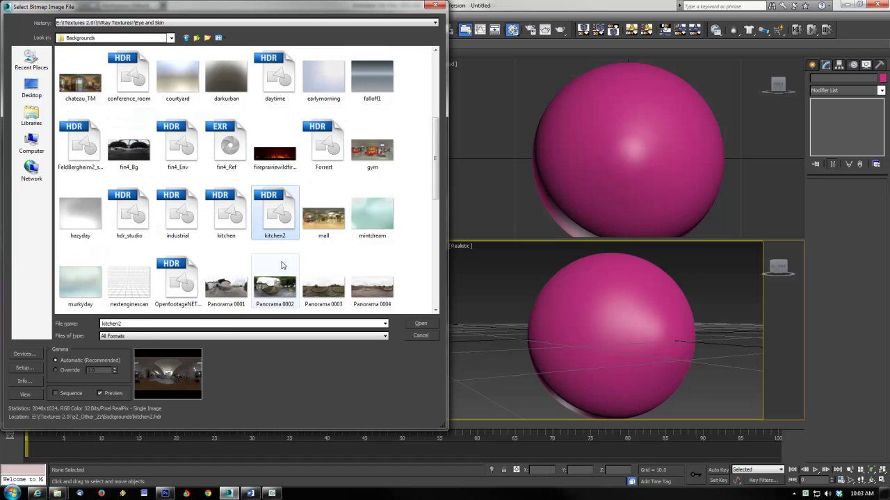
pyautogui.click(418, 325)
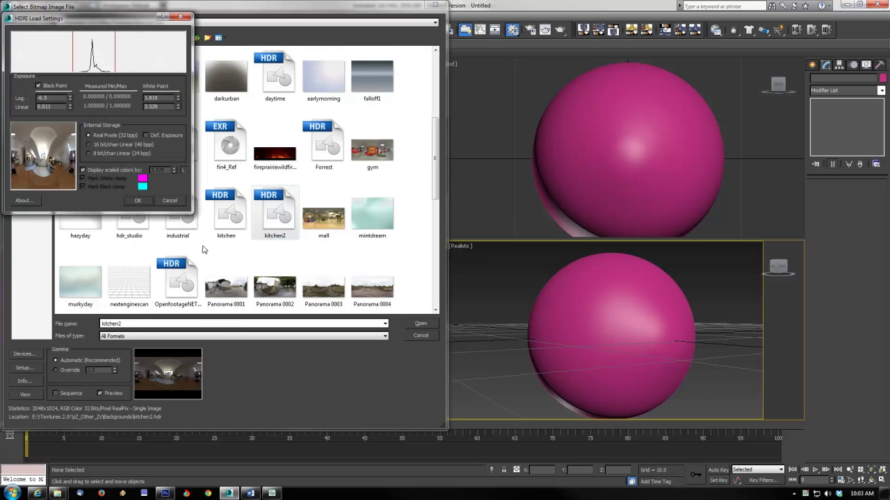
pyautogui.click(138, 201)
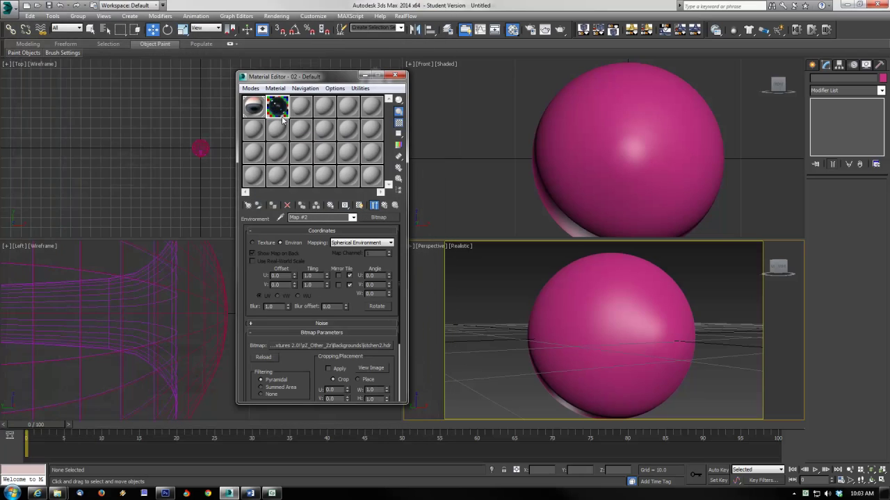
# Open an enlarged preview of the glass sample and return from the environment bitmap to the parent material.
pyautogui.doubleClick(279, 112)
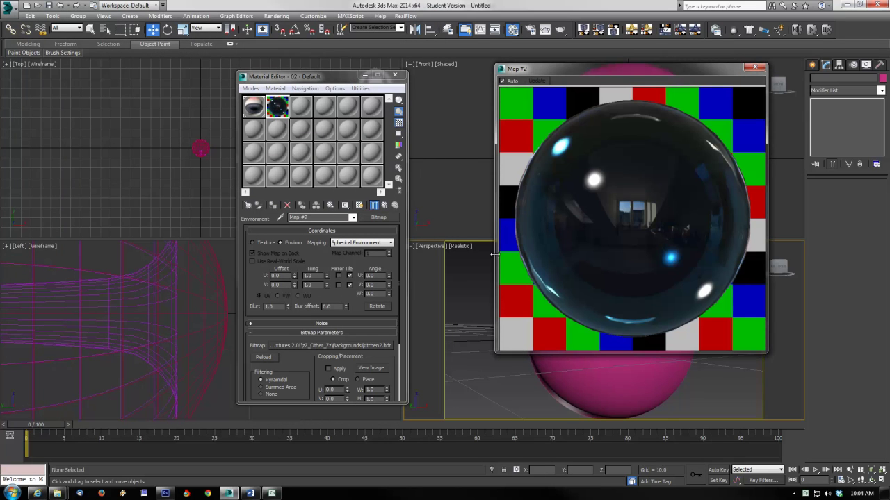
pyautogui.click(384, 206)
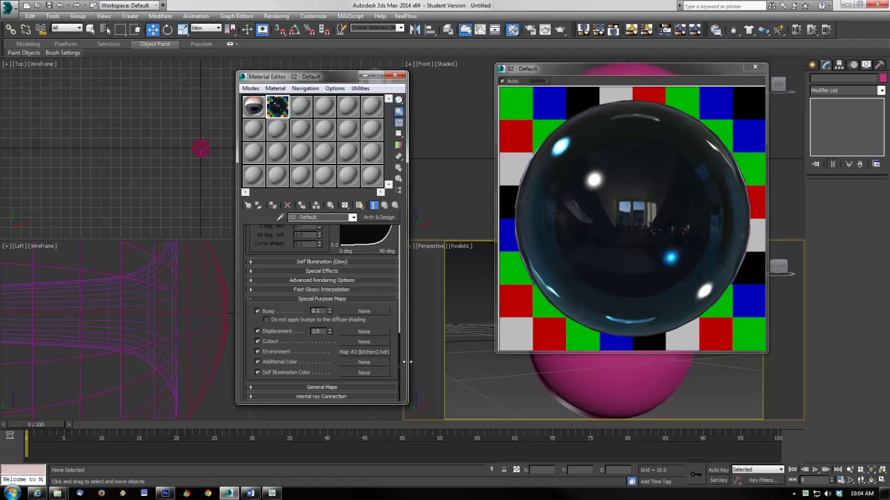
pyautogui.scroll(5, 380, 304)
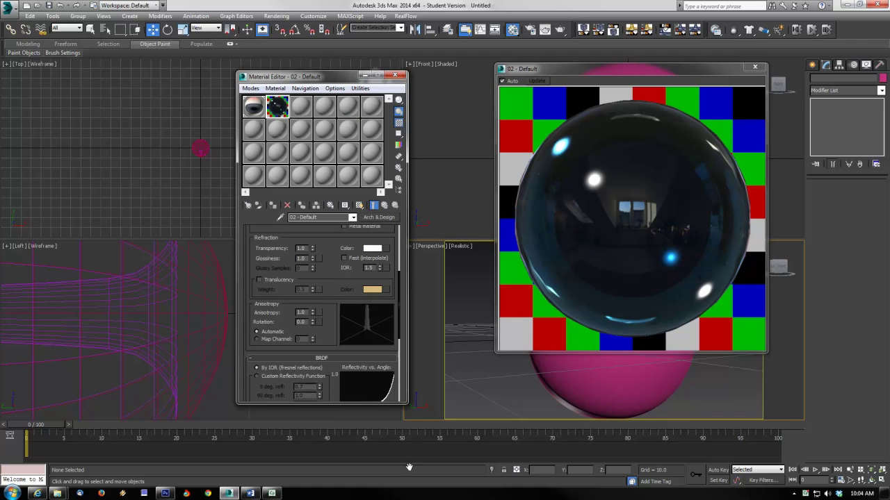
pyautogui.scroll(2, 370, 344)
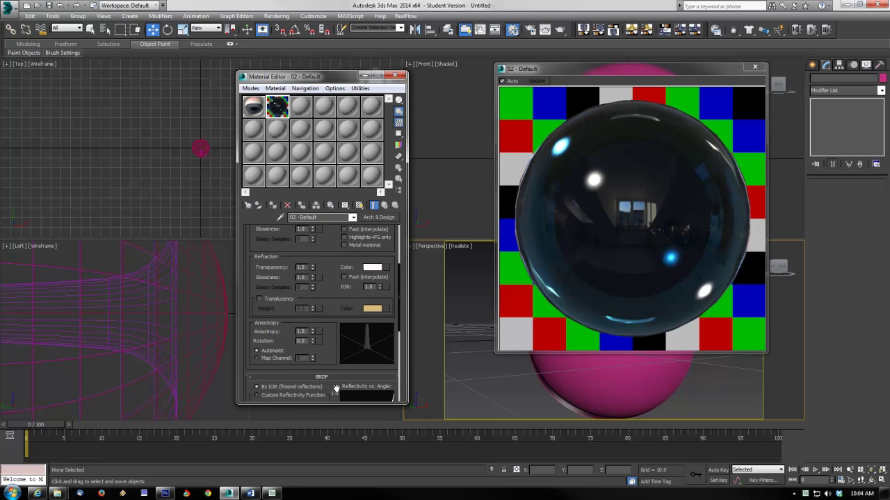
# Disable the refraction Max Distance in the glass material's Advanced Rendering Options to remove the blue tint.
pyautogui.scroll(-5, 334, 348)
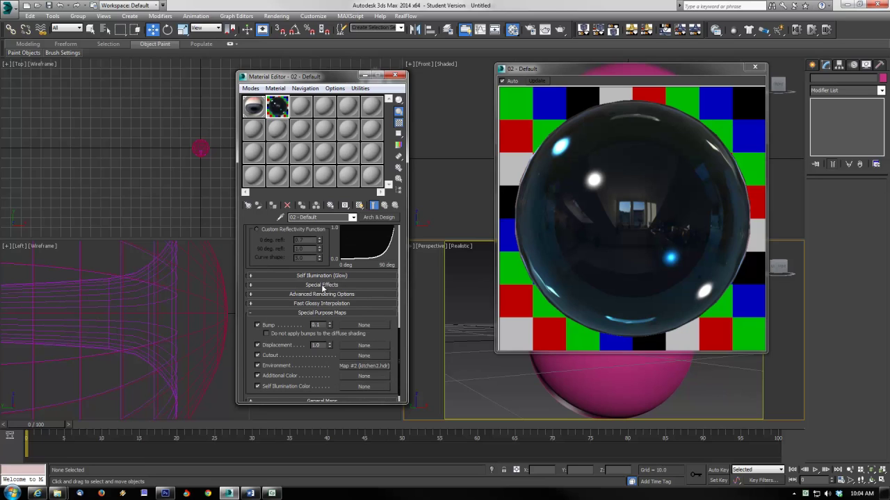
pyautogui.click(322, 286)
pyautogui.scroll(-6, 323, 325)
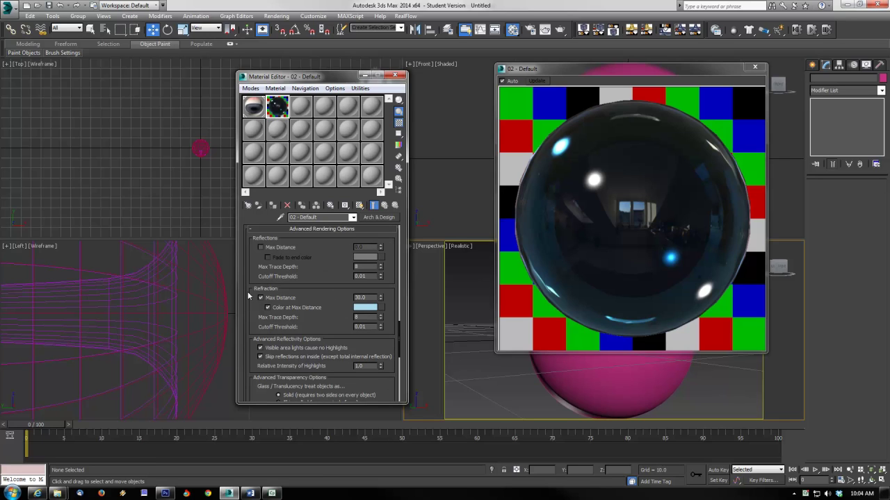
pyautogui.scroll(1, 270, 306)
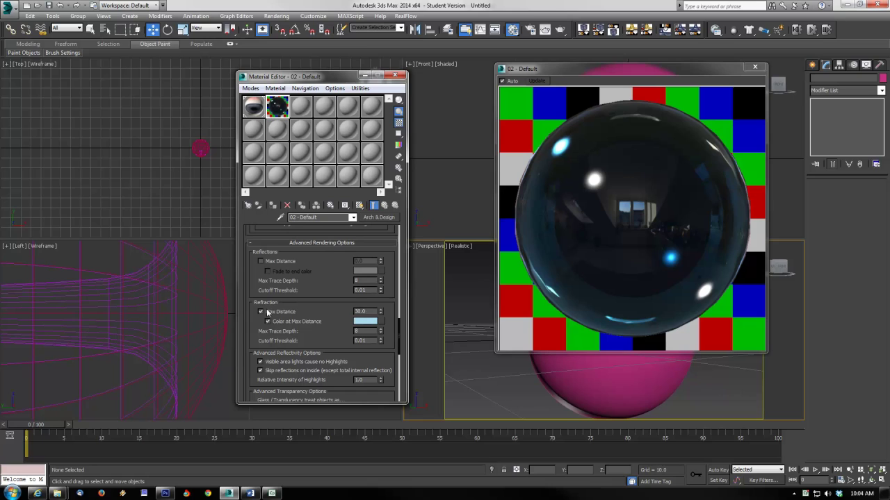
pyautogui.click(267, 312)
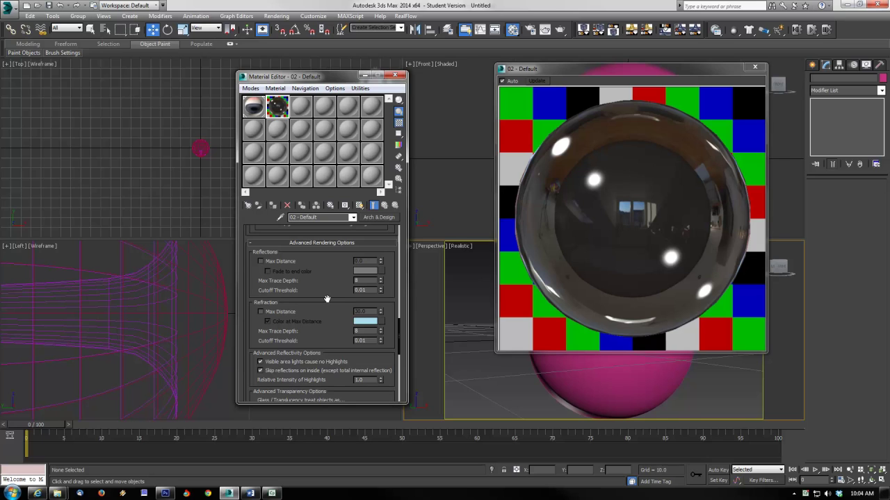
# Close the enlarged sample preview and assign the glass material to the outer sphere.
pyautogui.scroll(15, 327, 299)
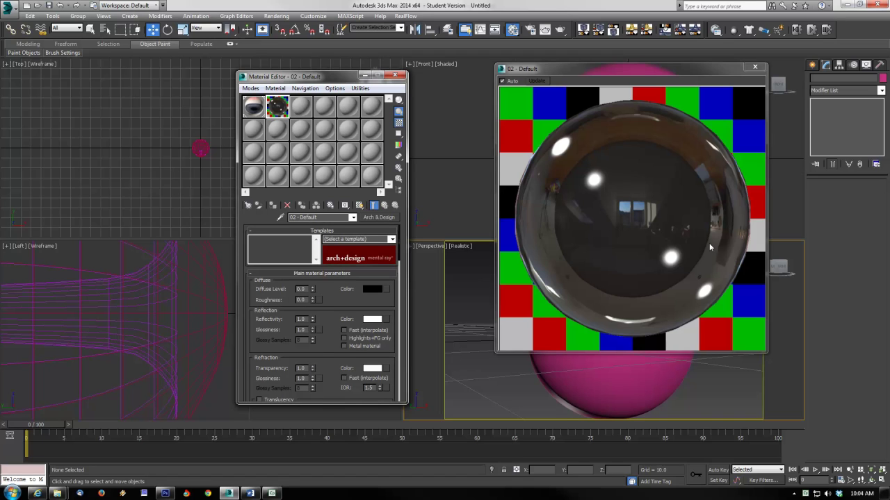
pyautogui.click(754, 68)
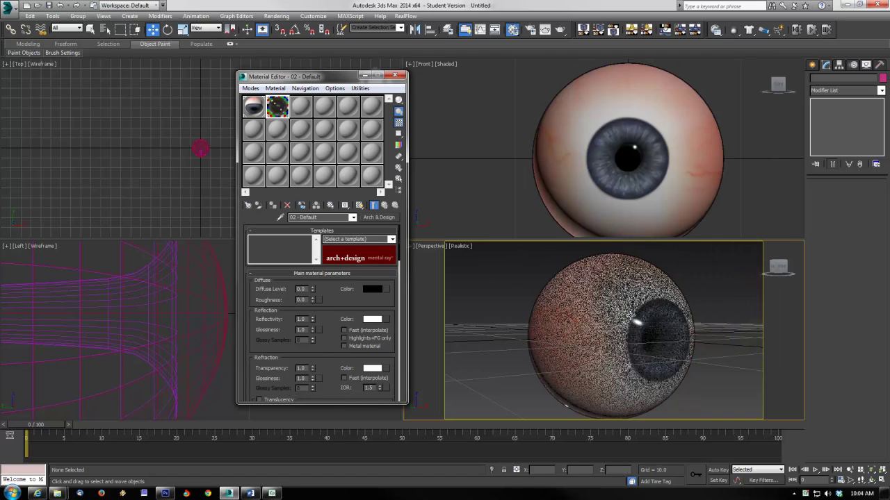
# Render the Perspective view from an angled viewpoint and examine the glass reflections on the eye up close.
pyautogui.keyDown('alt'); pyautogui.moveTo(709, 320); pyautogui.dragTo(659, 357, button='middle'); pyautogui.keyUp('alt')
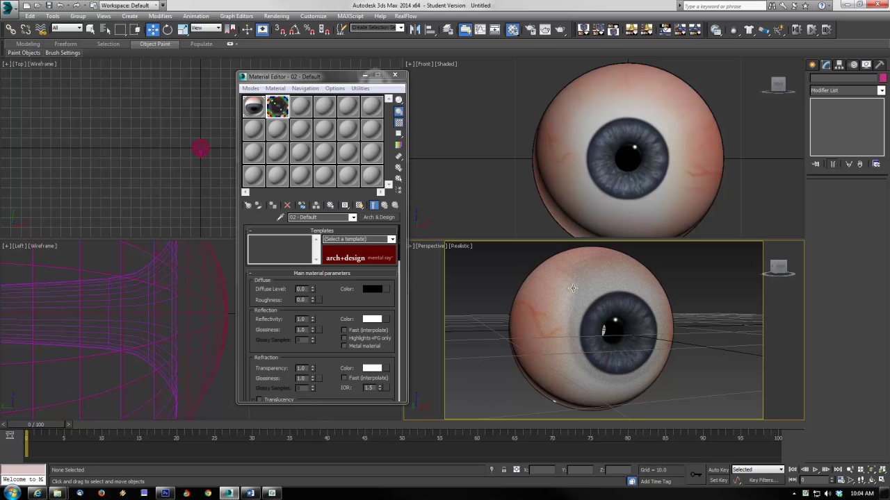
pyautogui.click(559, 35)
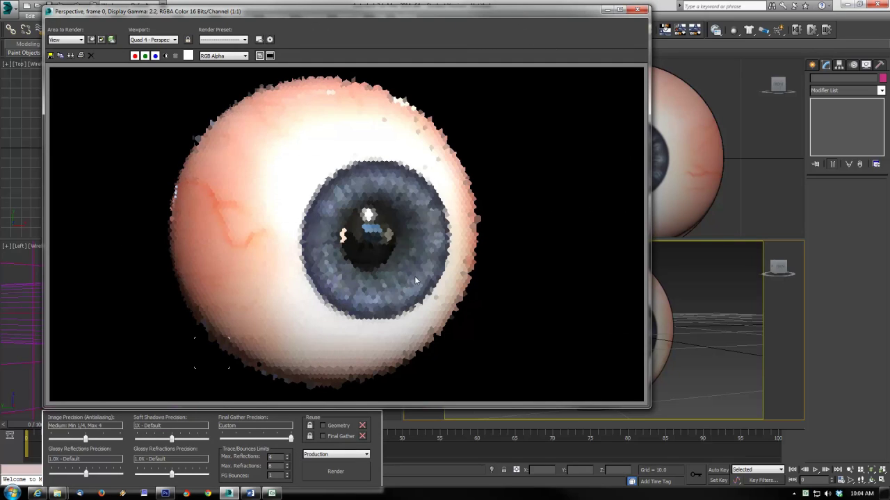
pyautogui.scroll(1, 254, 93)
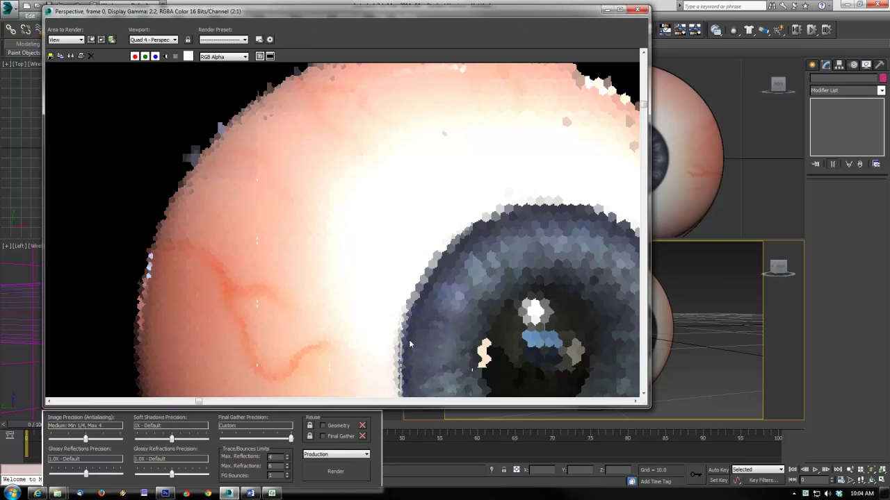
pyautogui.scroll(-1, 410, 345)
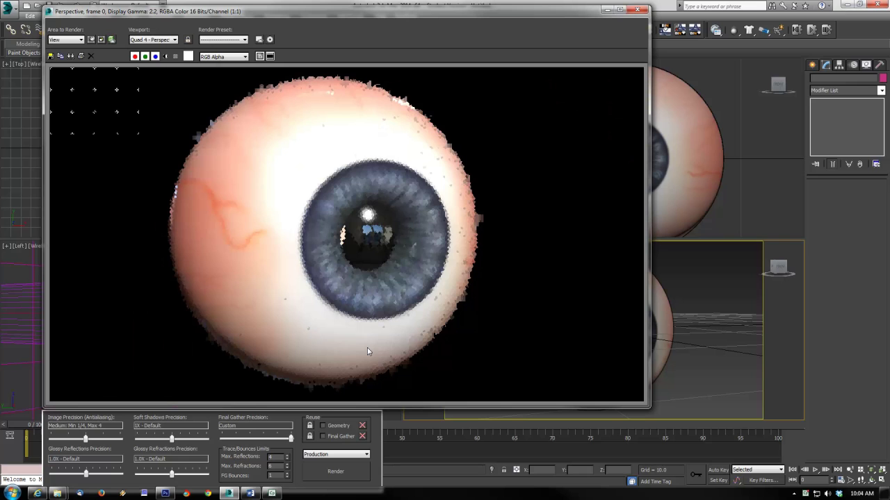
pyautogui.click(638, 9)
# Copy the eye material's diffuse map to its Specular color, raise the Specular Level, and check the enlarged sample.
pyautogui.click(251, 103)
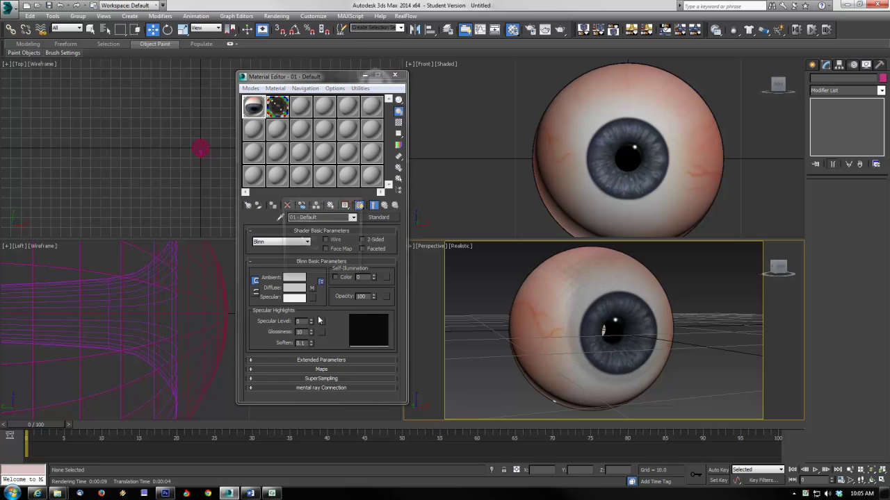
pyautogui.click(308, 265)
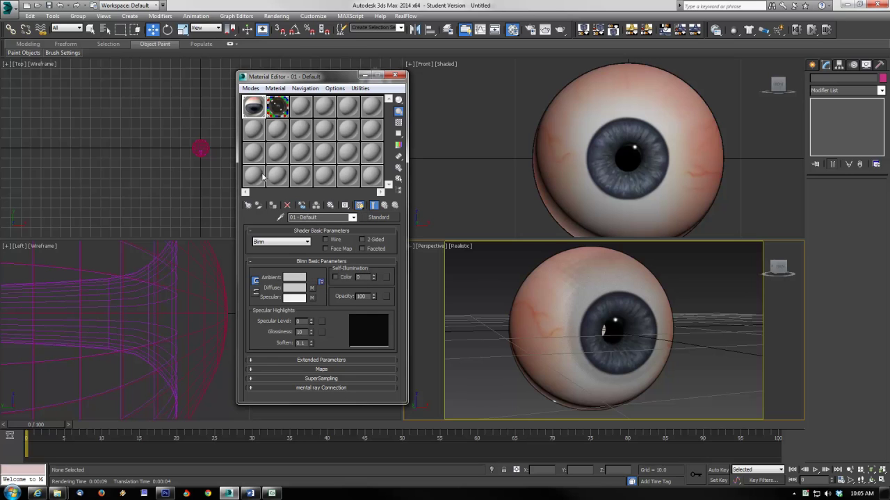
pyautogui.moveTo(312, 323); pyautogui.dragTo(310, 321)
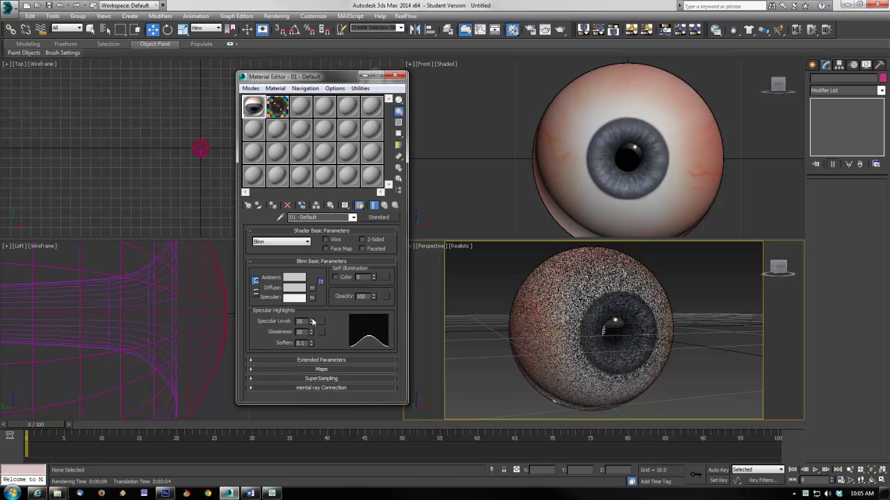
pyautogui.doubleClick(255, 111)
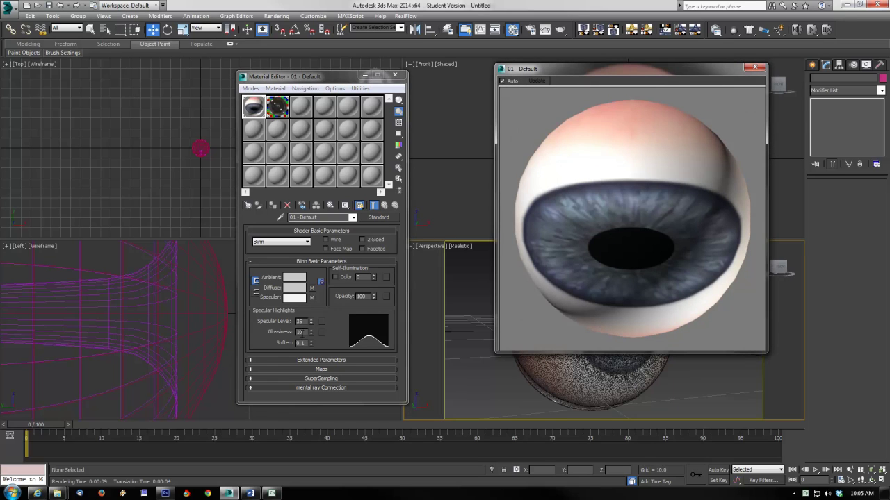
pyautogui.click(310, 334)
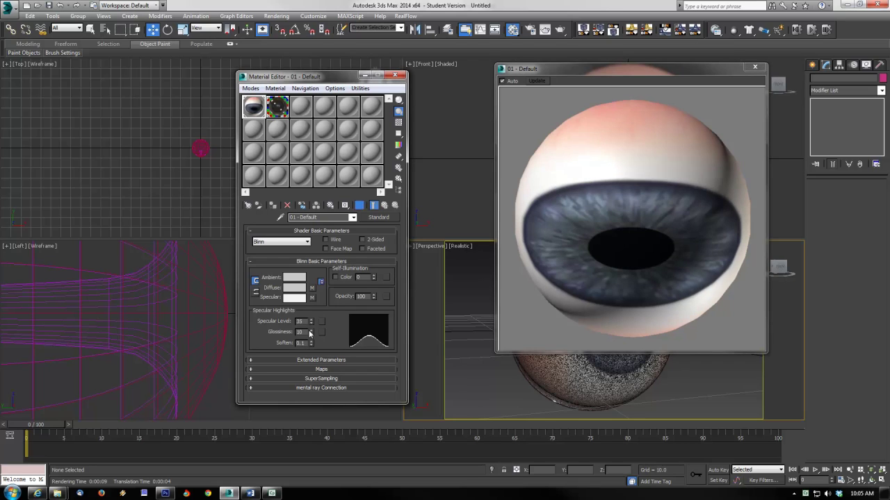
pyautogui.click(754, 67)
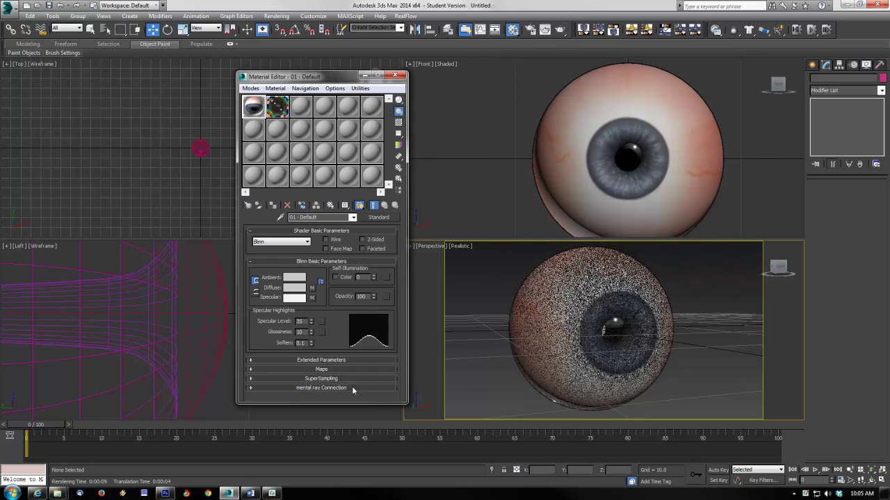
# Copy the HUMANEYE_greyblue.jpg map to the eye material's Bump map using the Copy method.
pyautogui.click(322, 369)
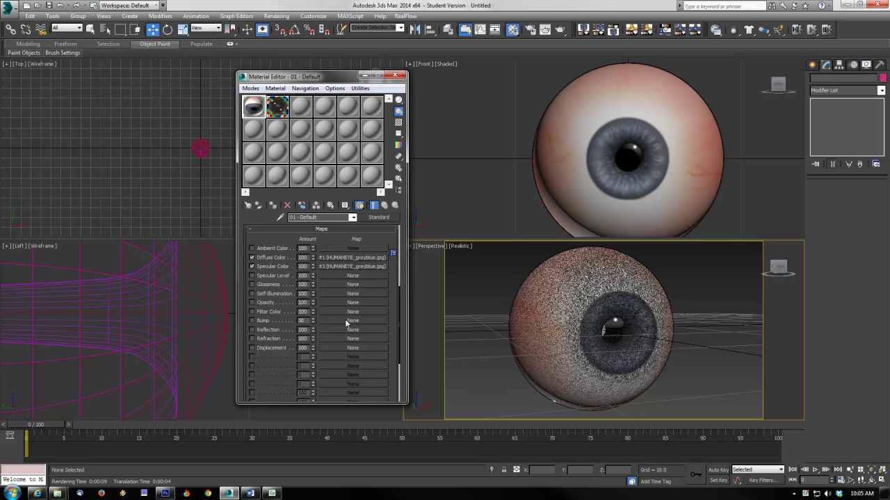
pyautogui.click(356, 257)
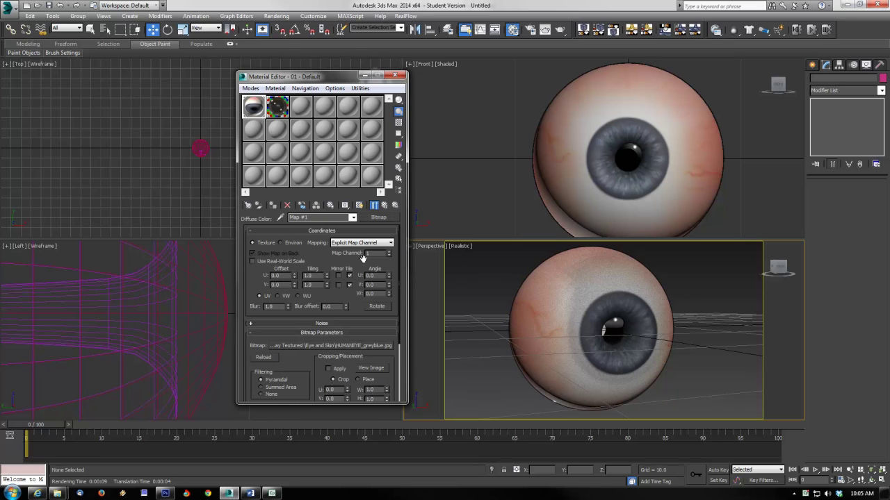
pyautogui.click(384, 205)
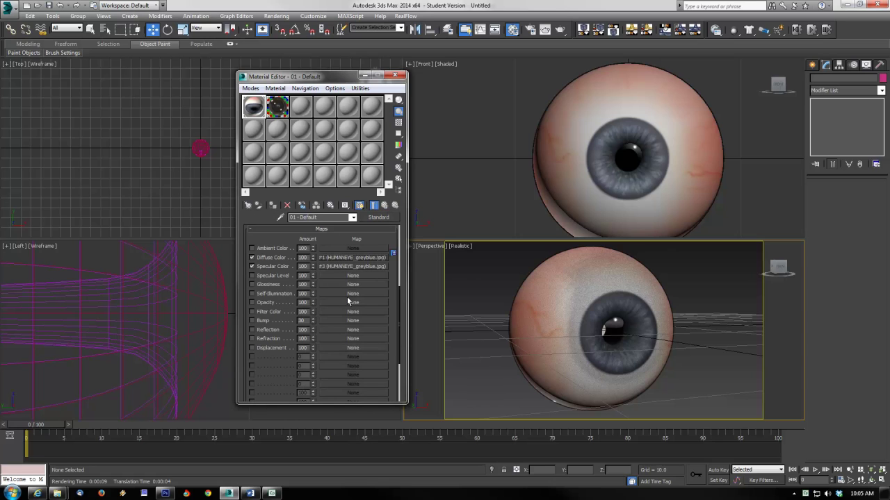
pyautogui.moveTo(349, 300); pyautogui.dragTo(346, 324)
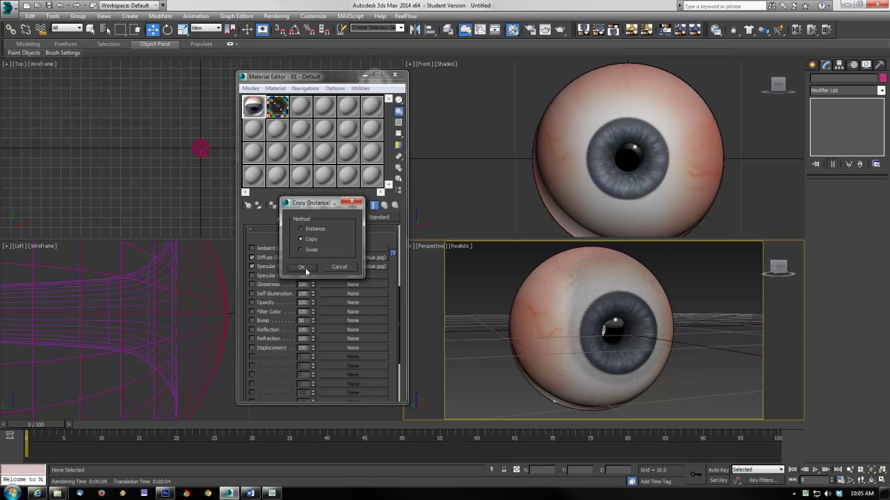
pyautogui.click(301, 268)
# Try a Bump amount of 60 while viewing the enlarged eye sample, restore it to 30, and close the preview.
pyautogui.doubleClick(254, 107)
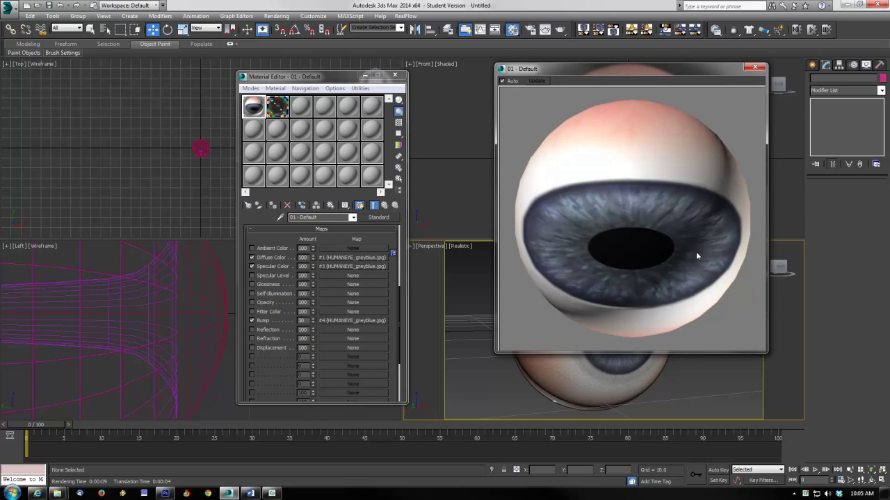
pyautogui.doubleClick(303, 321)
pyautogui.write('0')
pyautogui.press('Return')
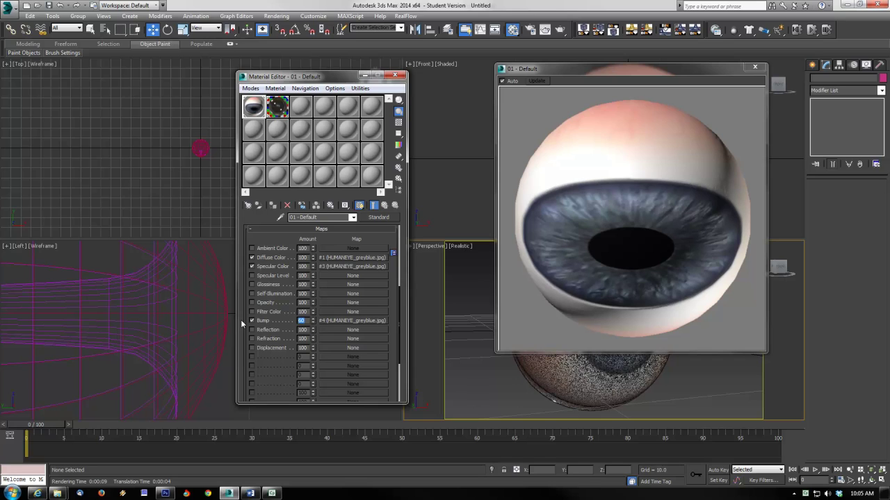
pyautogui.write('30')
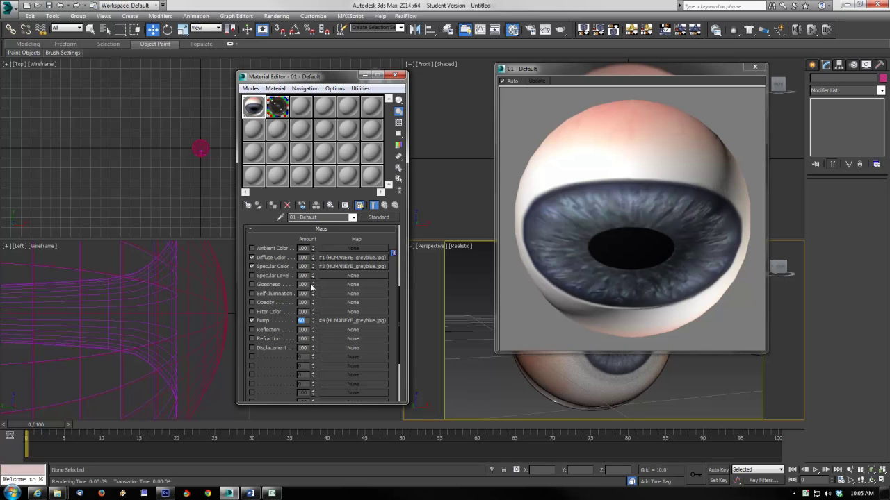
pyautogui.press('Return')
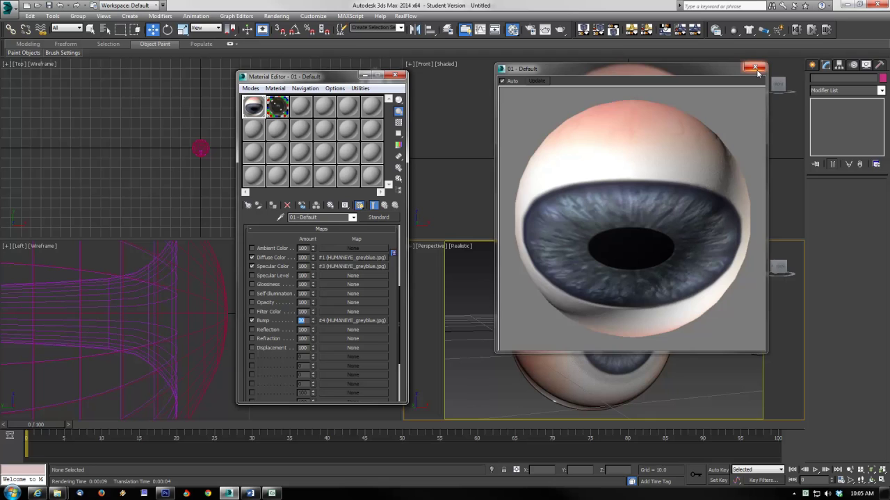
pyautogui.click(756, 67)
# Set the eye material's Specular Level to 160 and Glossiness to 60, and check the enlarged sample.
pyautogui.scroll(5, 332, 330)
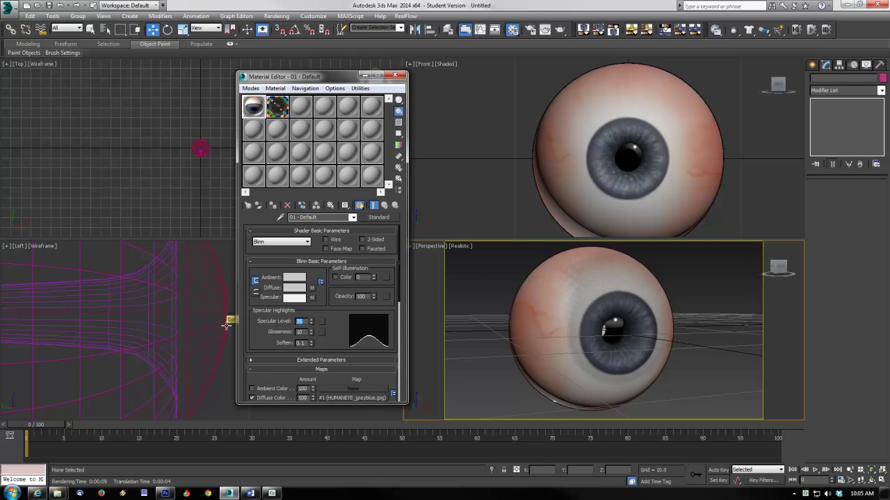
pyautogui.write('160')
pyautogui.press('Tab')
pyautogui.write('60')
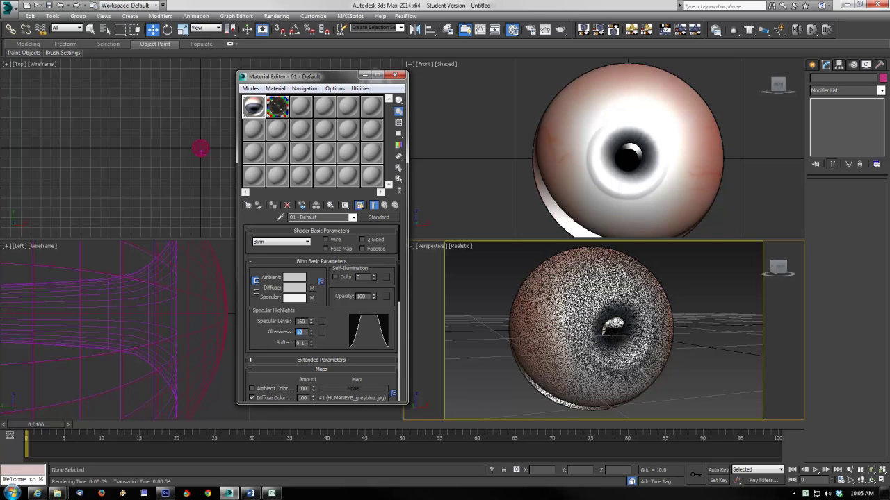
pyautogui.press('Return')
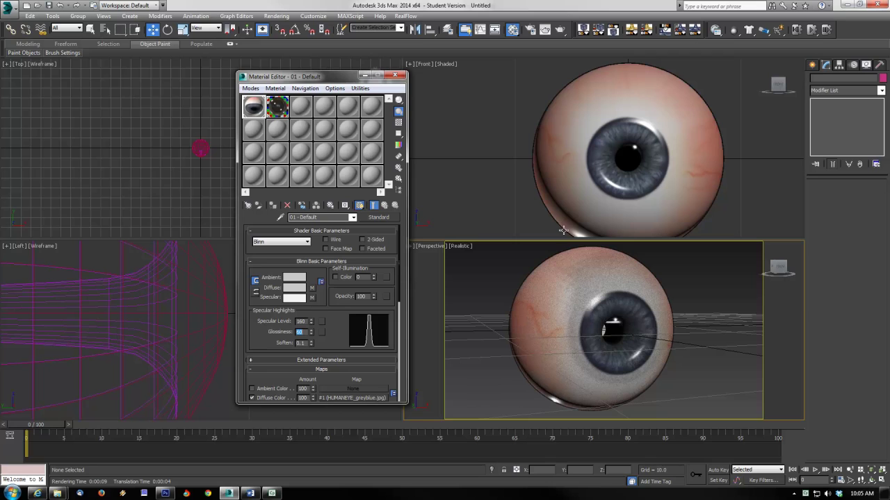
pyautogui.doubleClick(252, 110)
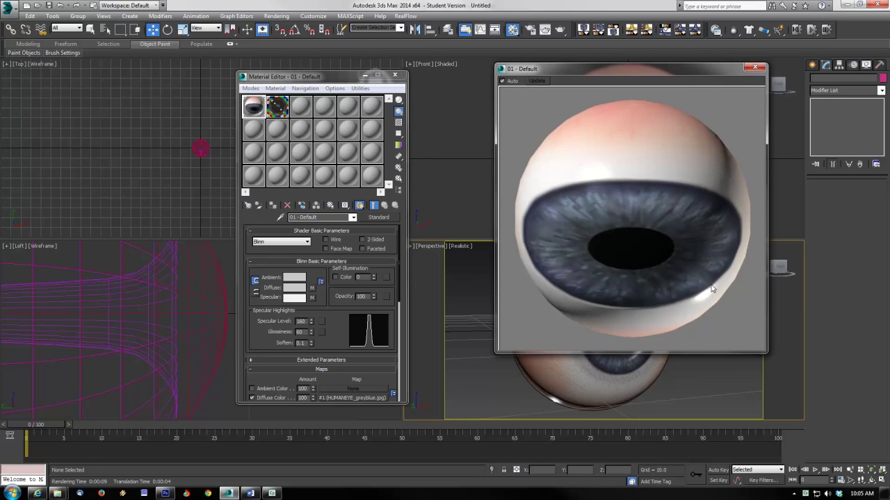
pyautogui.click(761, 67)
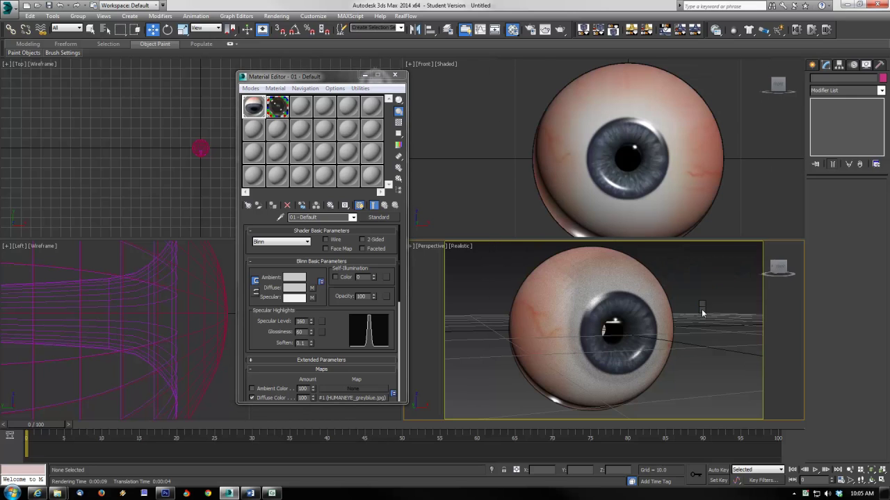
# Render the Perspective view again and inspect the iris highlights up close.
pyautogui.click(560, 29)
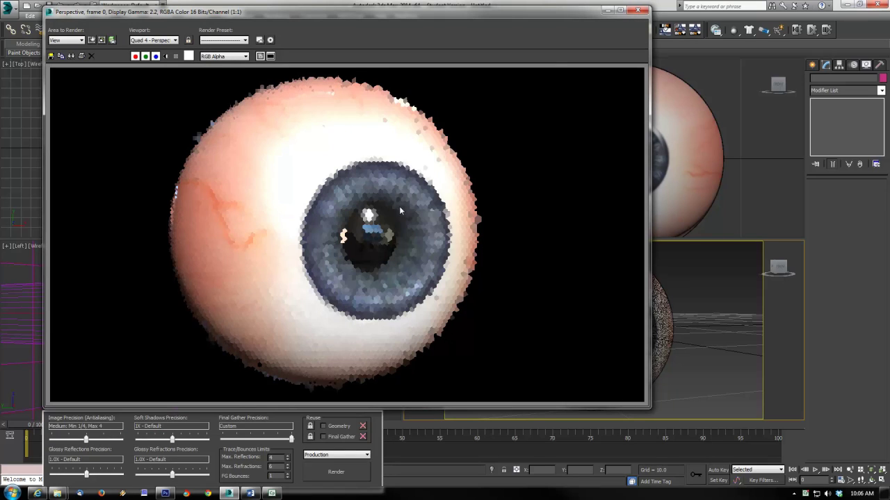
pyautogui.scroll(1, 399, 207)
pyautogui.scroll(-1, 429, 331)
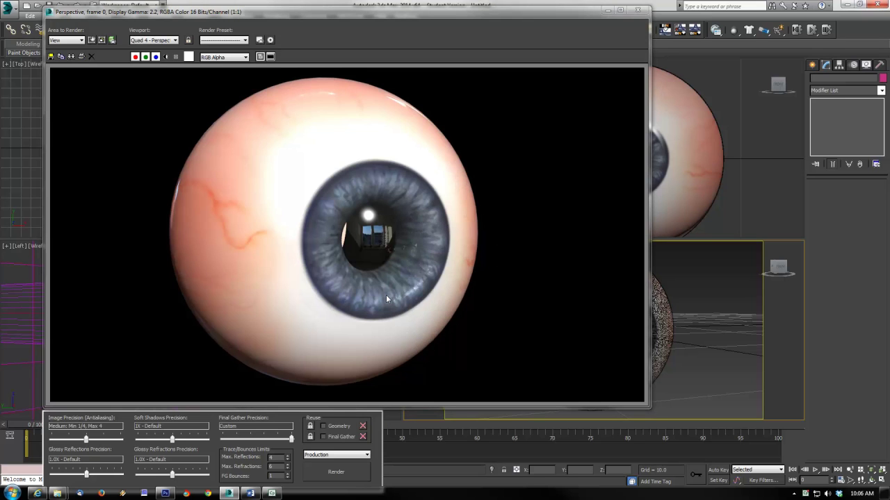
pyautogui.click(638, 10)
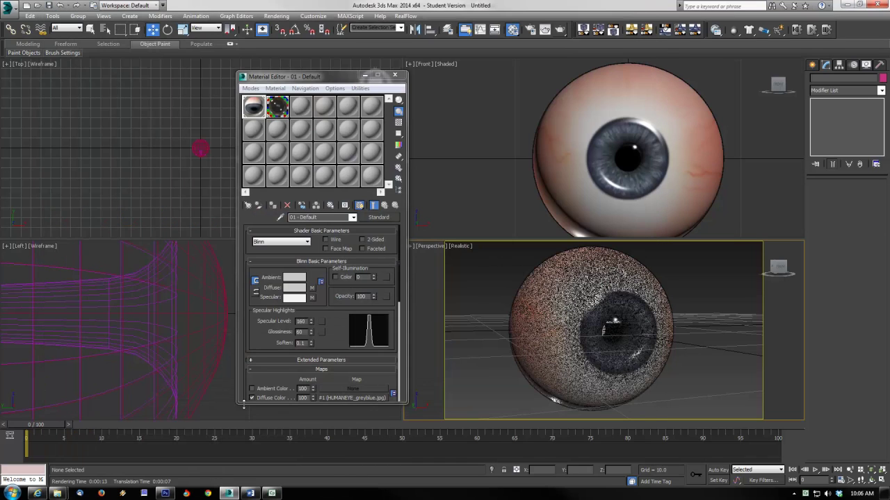
# Set the eye material's Specular Level to 40 and Glossiness to 10.
pyautogui.doubleClick(301, 321)
pyautogui.write('40')
pyautogui.press('Return')
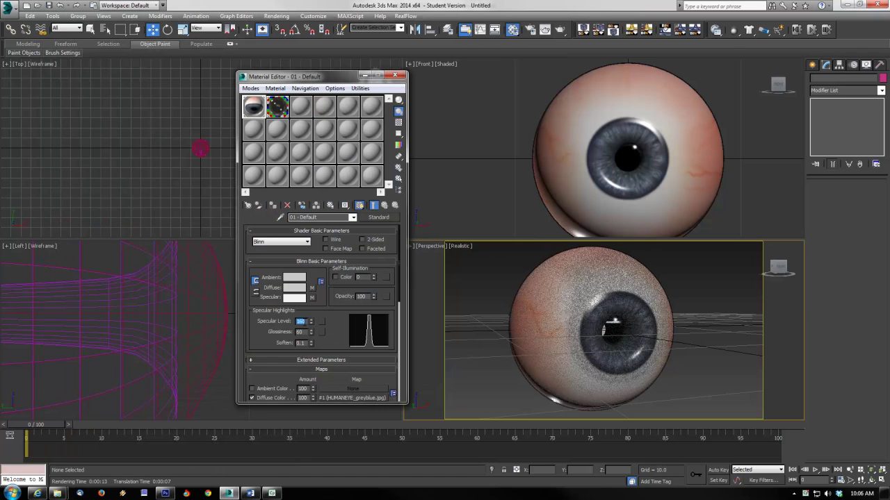
pyautogui.press('Tab')
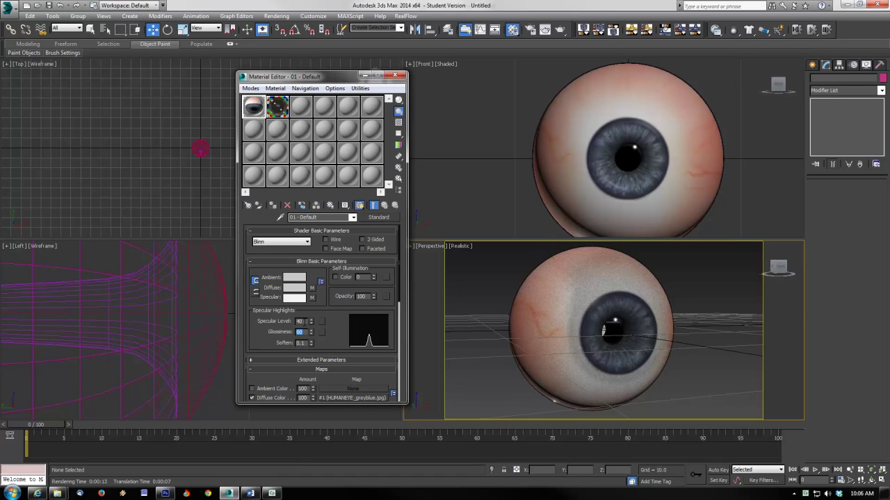
pyautogui.write('10')
pyautogui.press('Return')
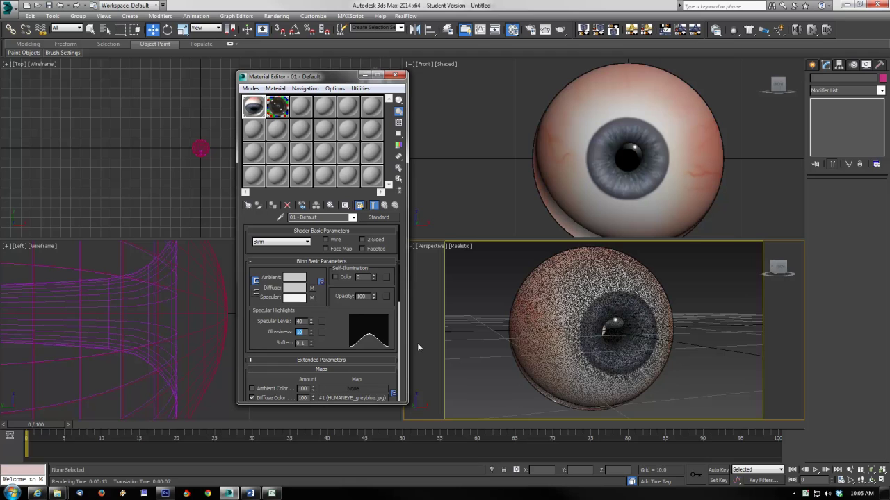
pyautogui.scroll(-5, 350, 303)
pyautogui.scroll(1, 350, 303)
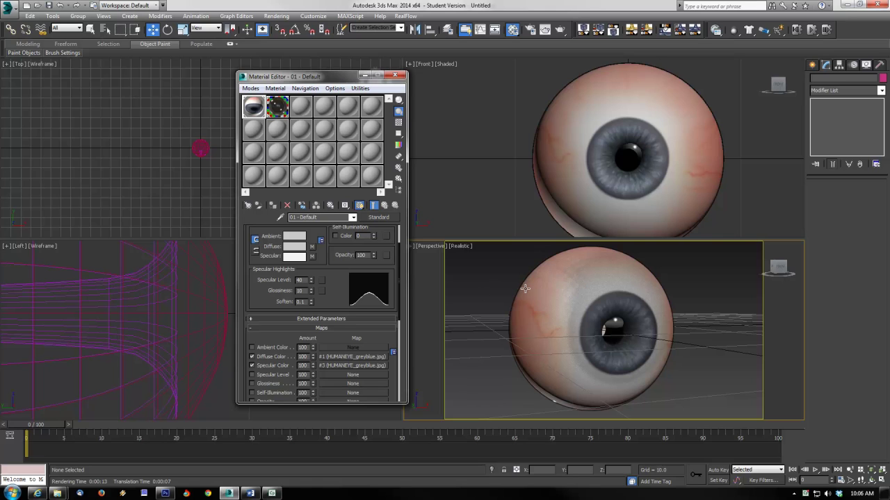
# Group the inner eyeball and outer glass sphere as Eye1 and clear the selection.
pyautogui.hotkey('ctrl', 'a')
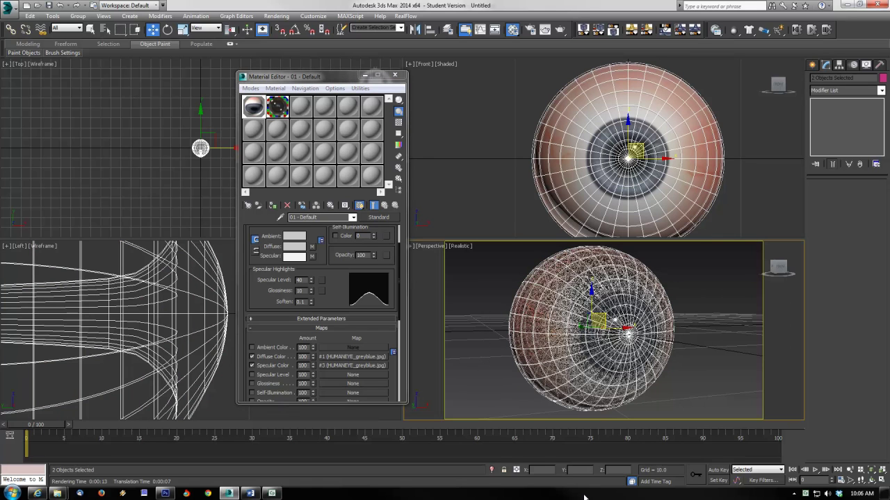
pyautogui.click(77, 16)
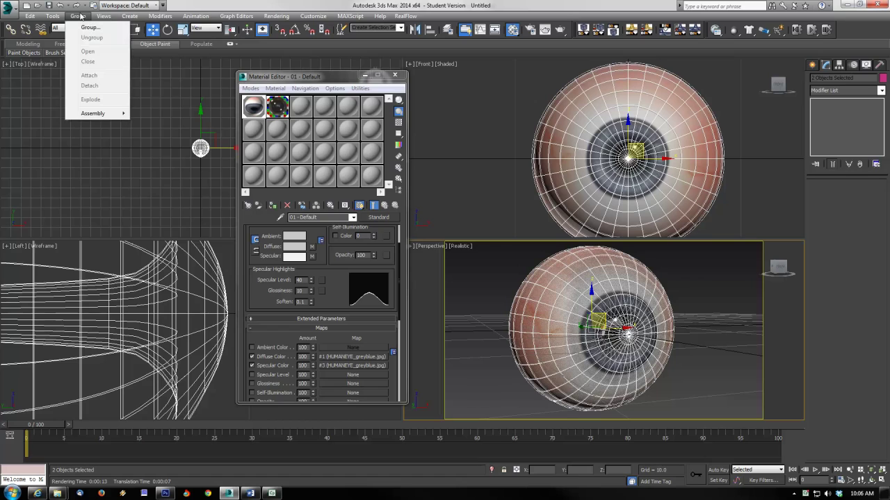
pyautogui.click(90, 28)
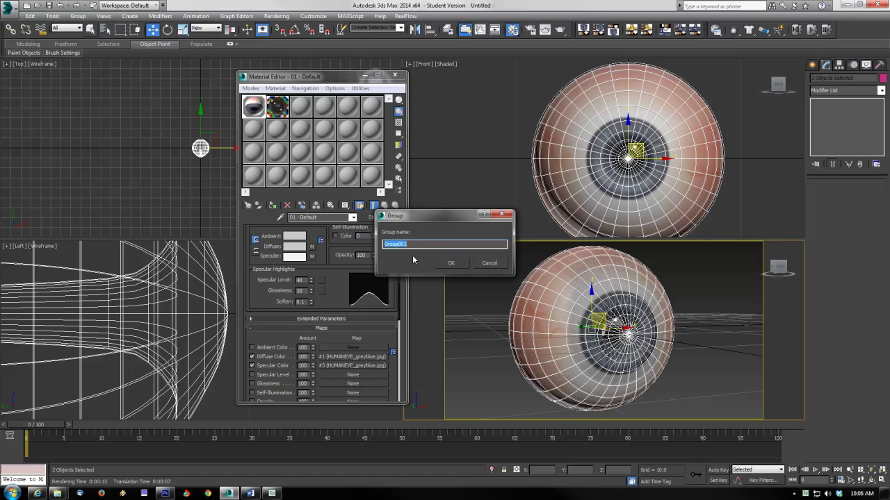
pyautogui.write('Eye1')
pyautogui.press('Return')
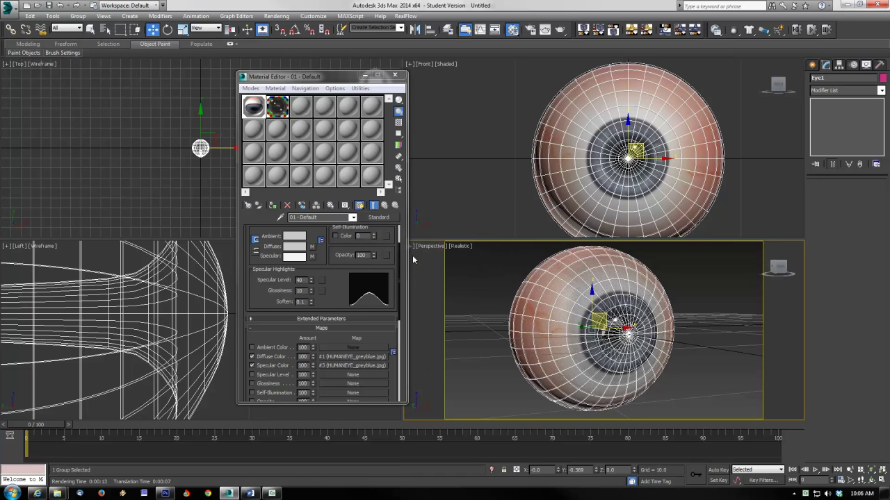
pyautogui.click(686, 378)
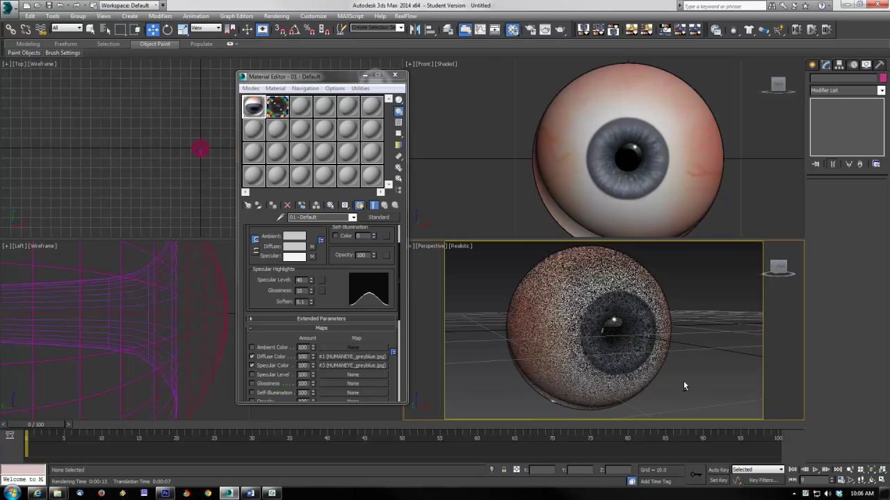
# Create a standard mr Area Omni light in the Front view, above and to the left of the eyeball.
pyautogui.keyDown('alt'); pyautogui.moveTo(700, 380); pyautogui.dragTo(671, 379, button='middle'); pyautogui.keyUp('alt')
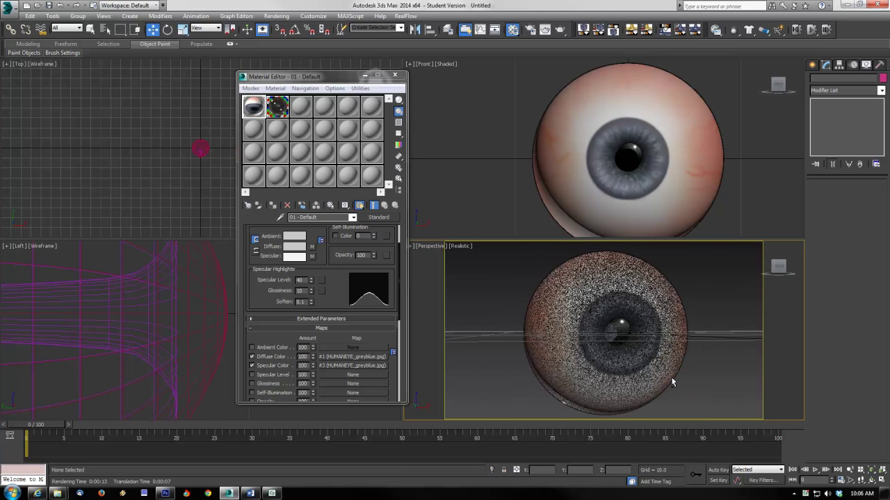
pyautogui.click(813, 64)
pyautogui.click(837, 79)
pyautogui.click(845, 93)
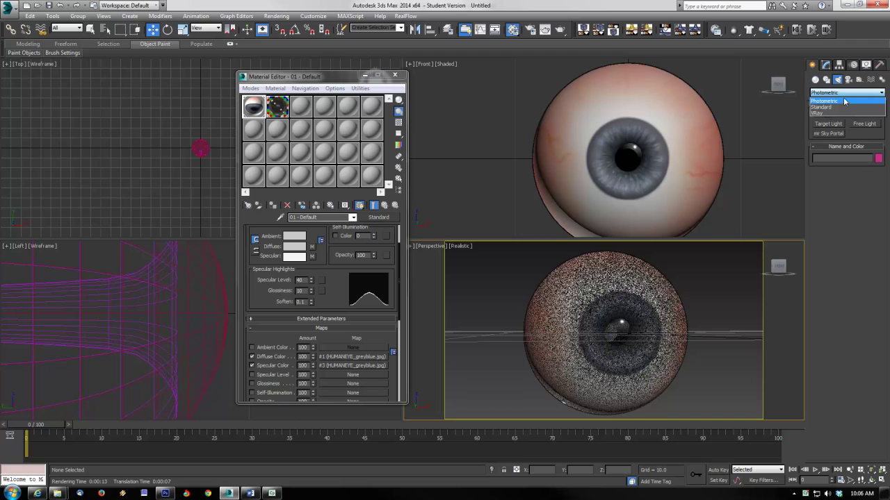
pyautogui.click(841, 102)
pyautogui.click(828, 153)
pyautogui.scroll(-5, 674, 147)
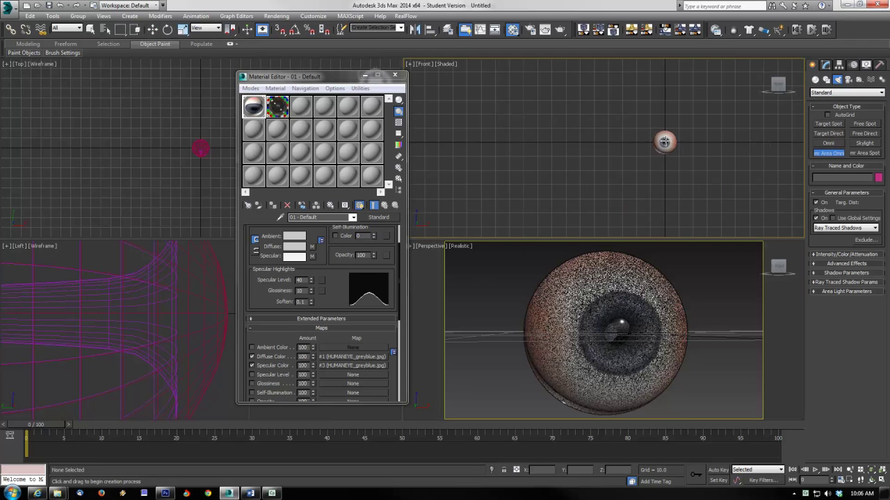
pyautogui.click(606, 76)
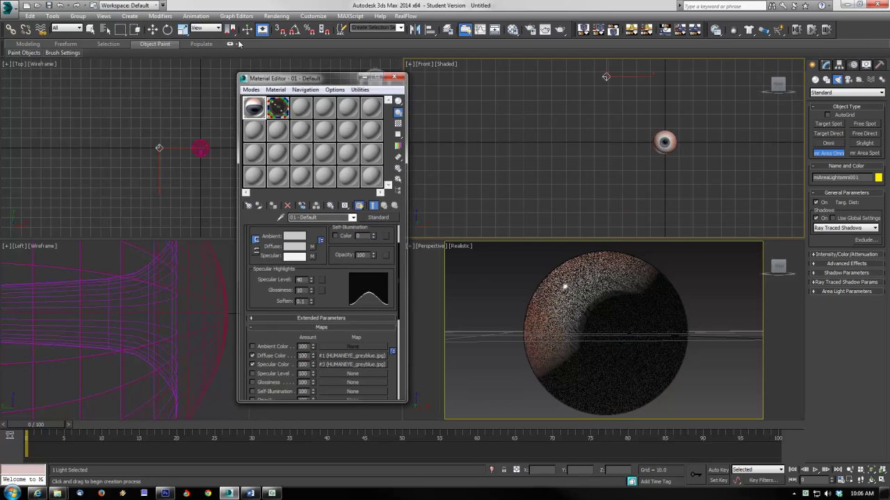
# Close the Material Editor and move the omni light in front of the eye in the Top view, to about X -46, Y -84.
pyautogui.click(395, 76)
pyautogui.click(152, 29)
pyautogui.click(156, 109)
pyautogui.moveTo(160, 115); pyautogui.dragTo(161, 189)
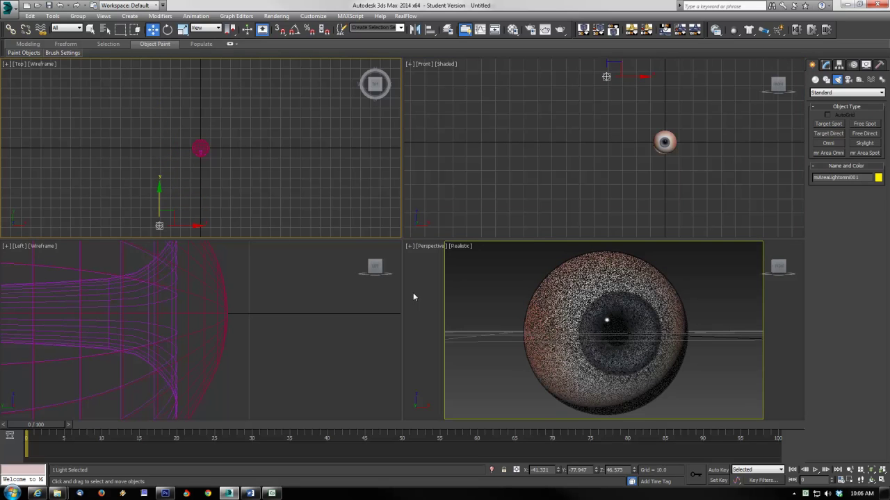
pyautogui.scroll(-2, 97, 135)
pyautogui.moveTo(132, 160); pyautogui.dragTo(125, 172)
pyautogui.middleClick(515, 348)
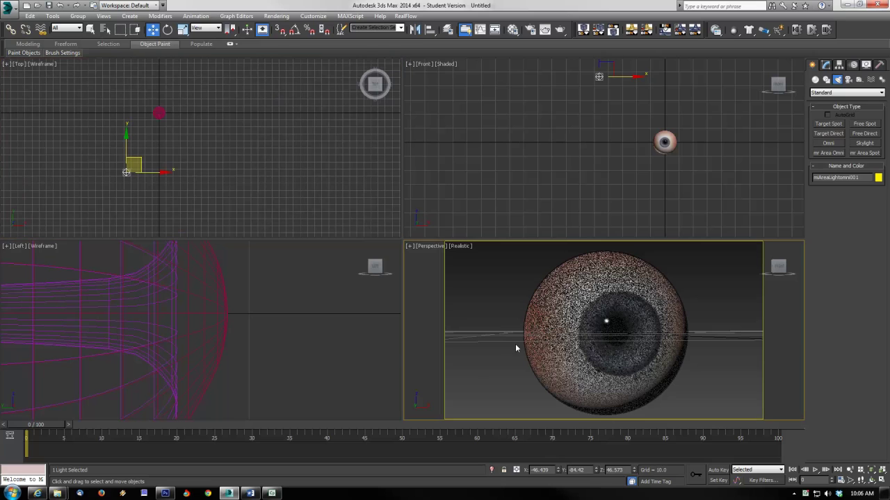
# Set the omni light's area radius to 15 and its U and V samples to 20, and render the Perspective view.
pyautogui.click(826, 65)
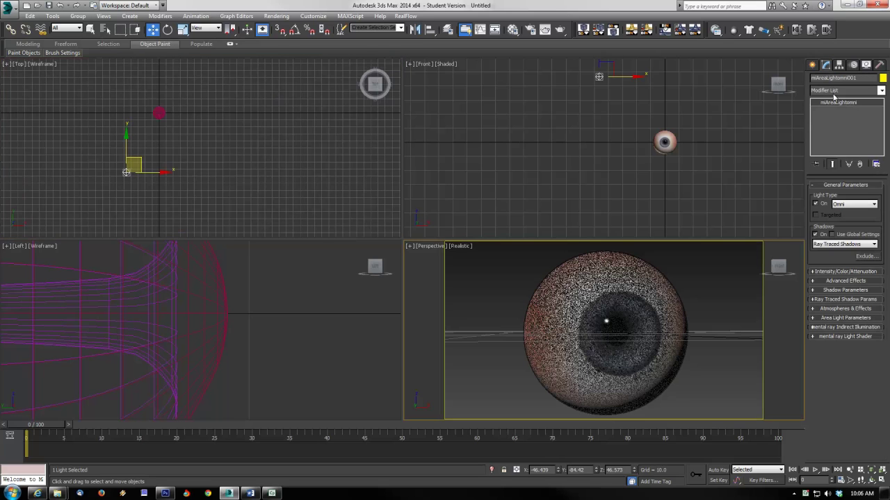
pyautogui.click(842, 319)
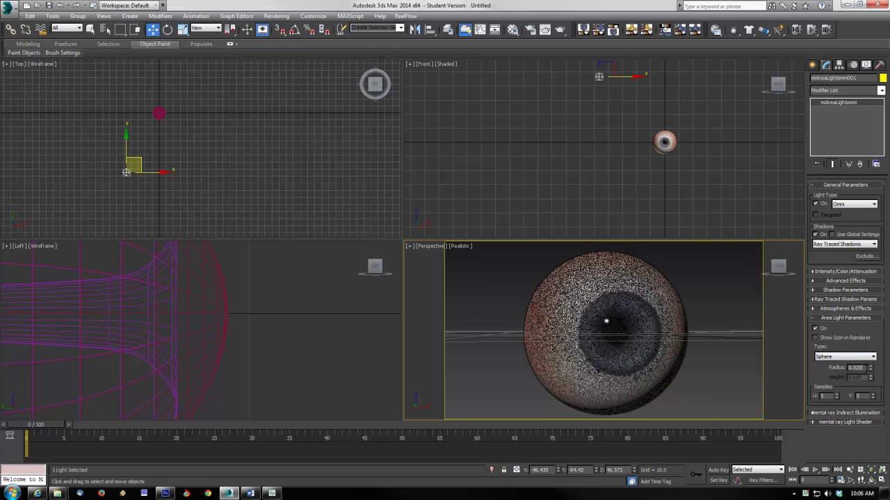
pyautogui.write('15')
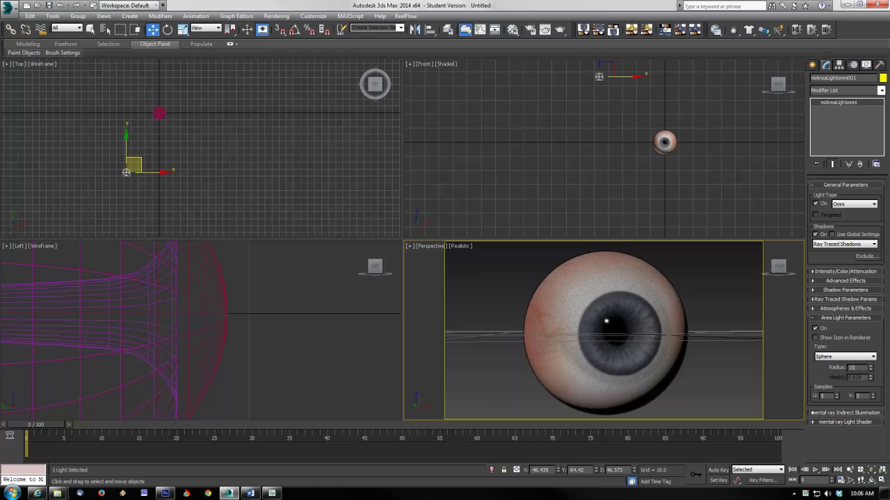
pyautogui.press('Tab')
pyautogui.write('20')
pyautogui.press('Tab')
pyautogui.write('20')
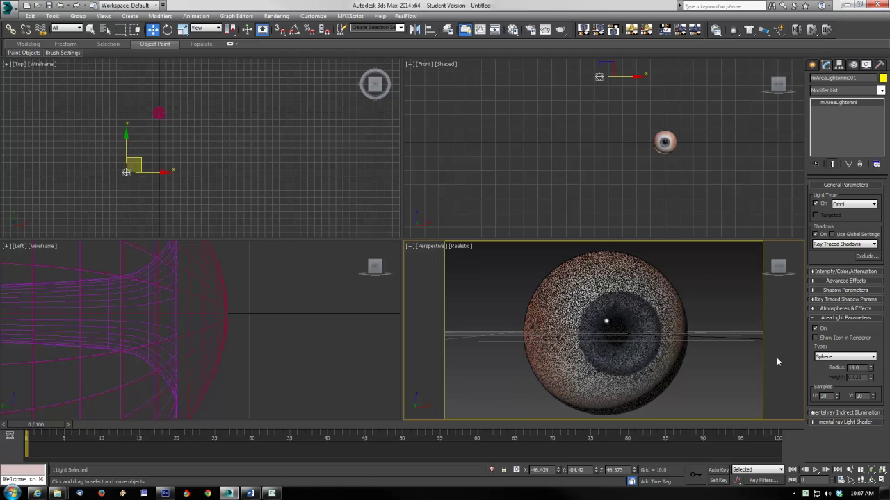
pyautogui.click(699, 269)
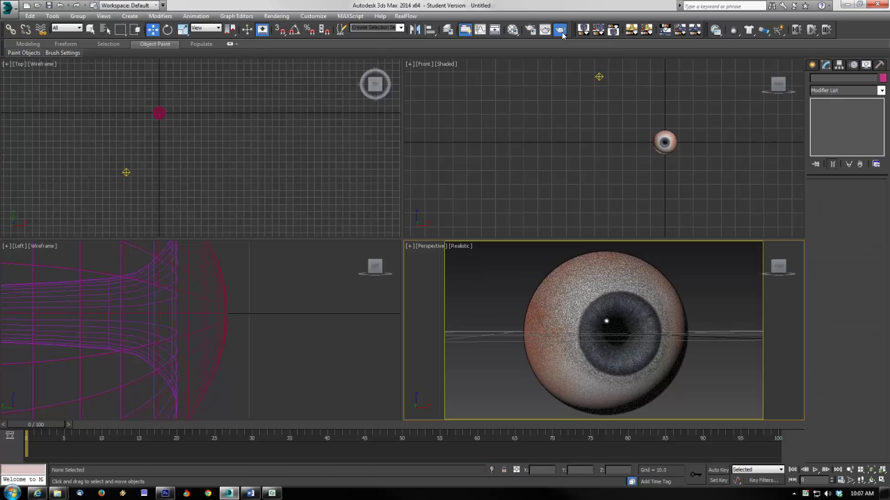
pyautogui.click(560, 30)
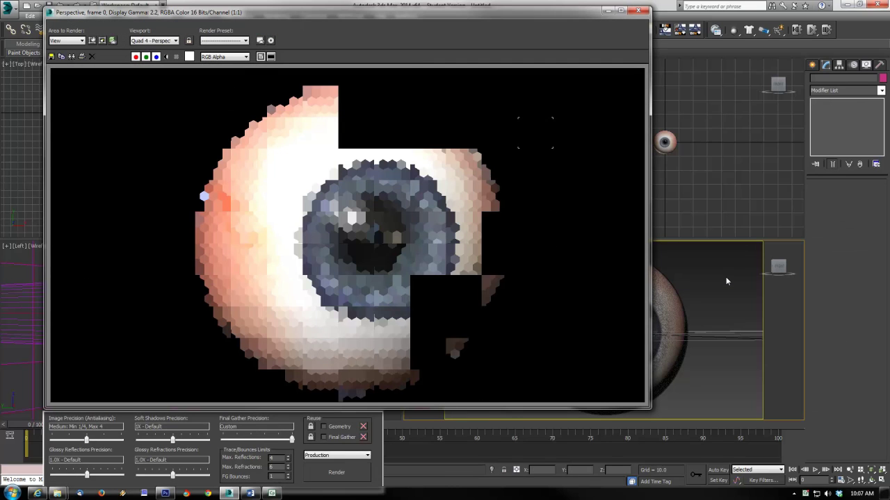